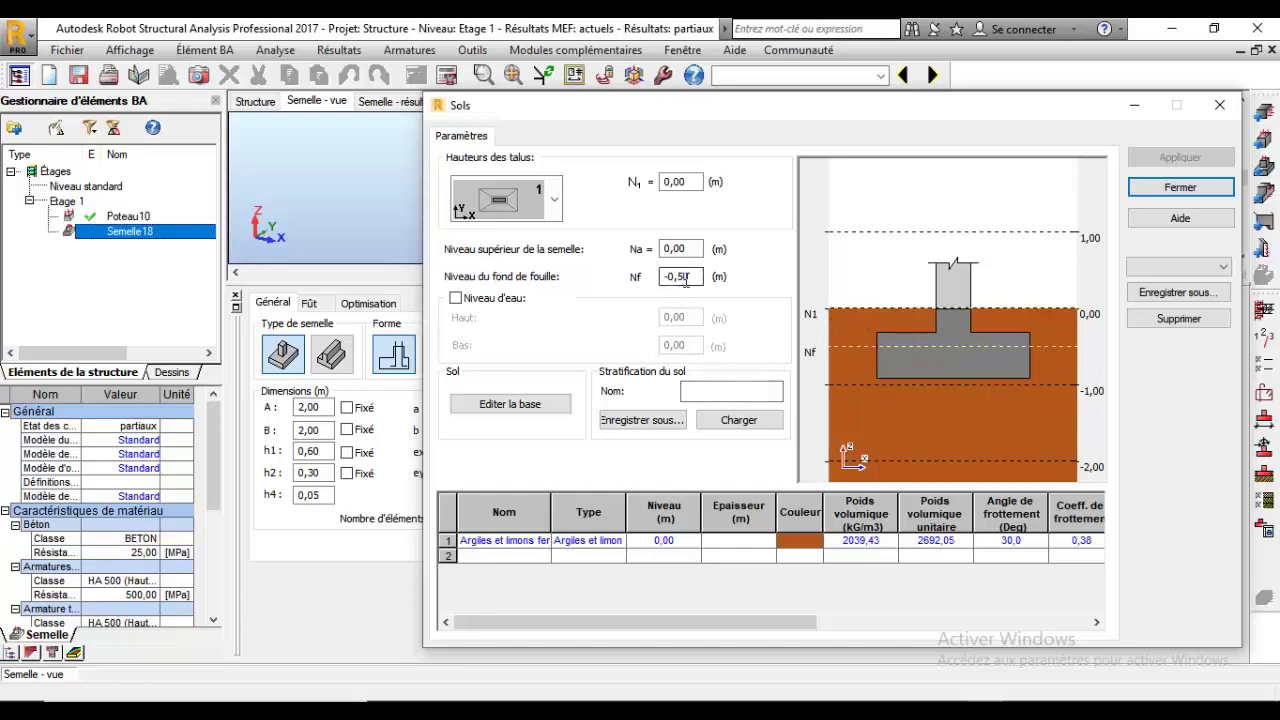
Step: Try to set the footing's excavation bottom level Nf to -1 m in the soil parameters
drag(697, 278, 662, 280)
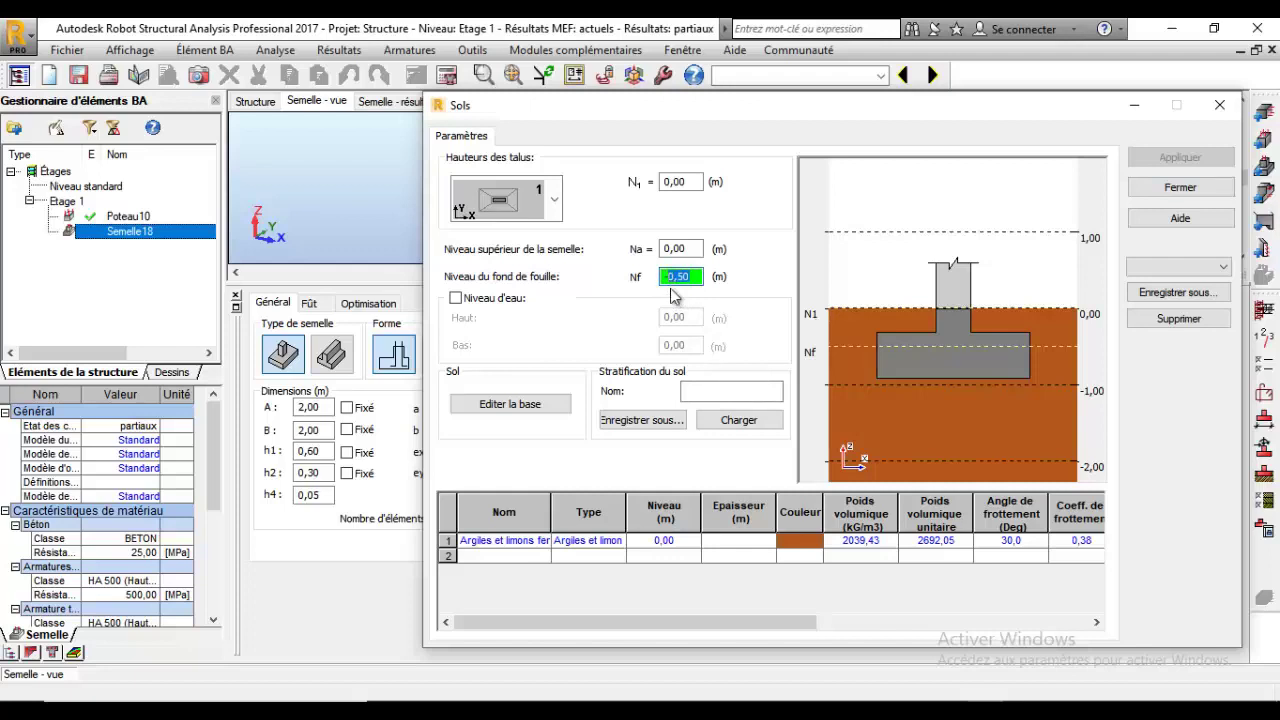
text(-)
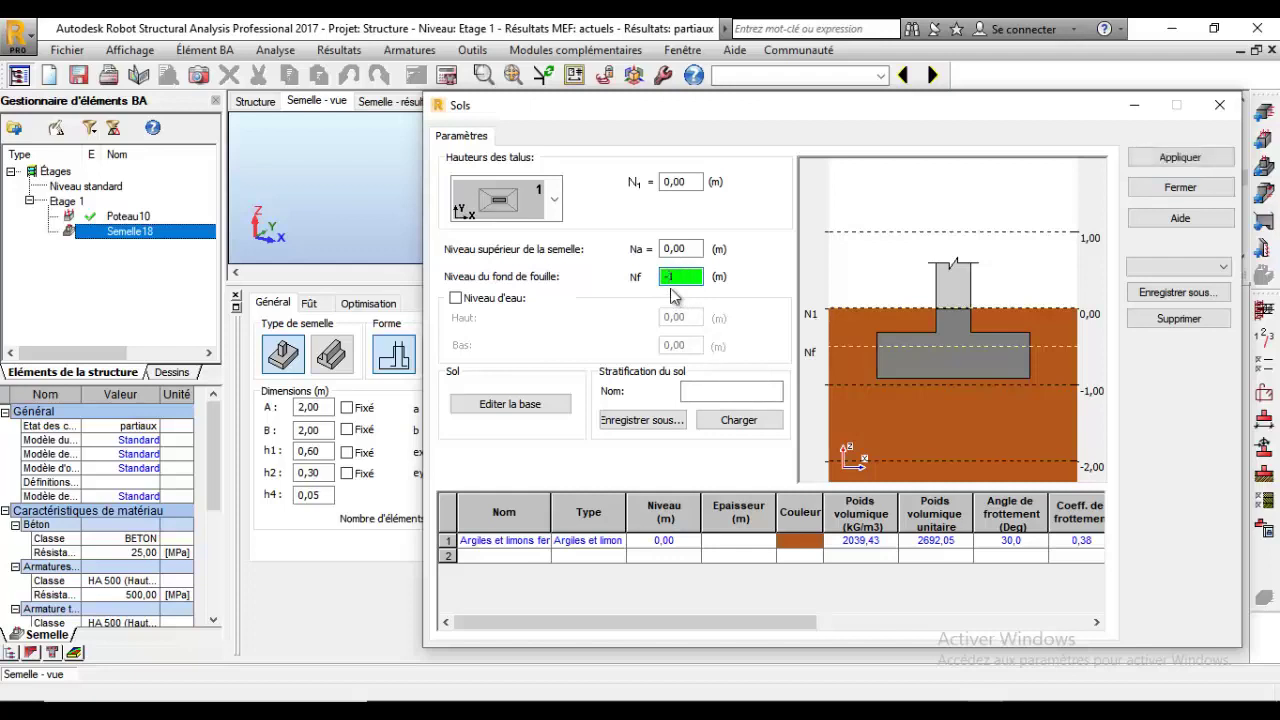
text(1)
click(690, 248)
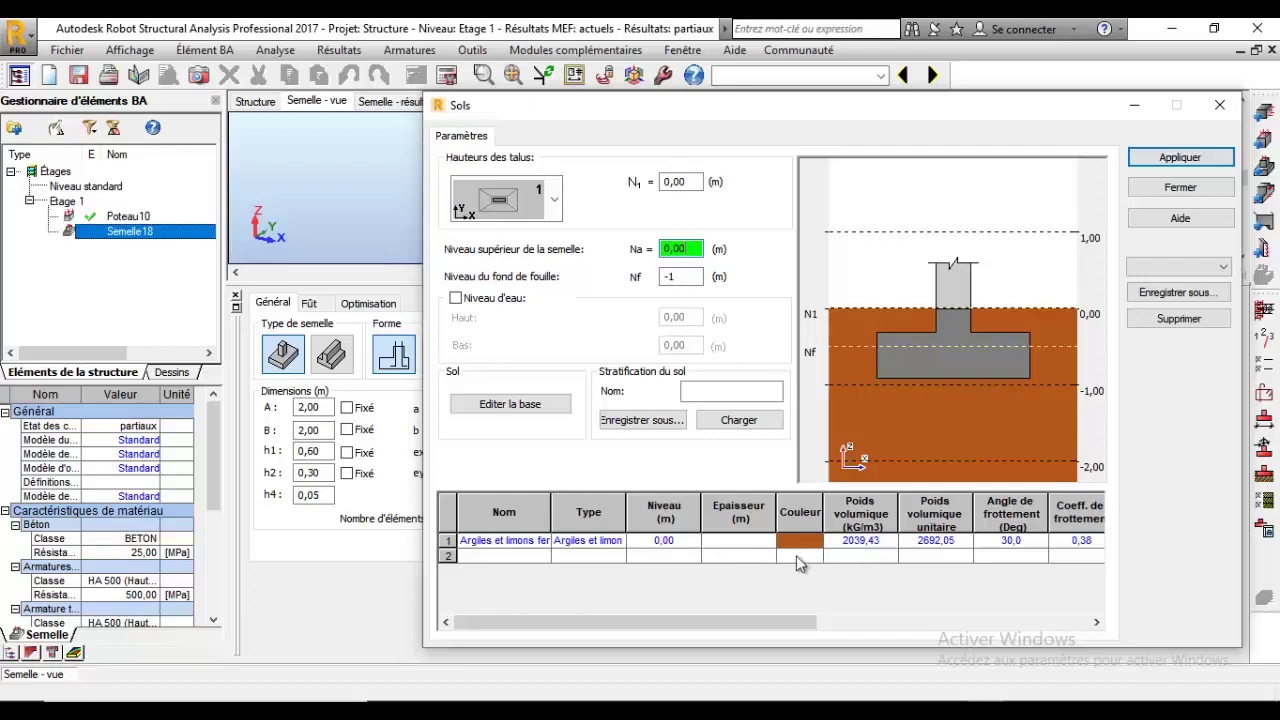
Step: Change the first soil layer to Craies altérées, apply the soil parameters and close them
click(540, 542)
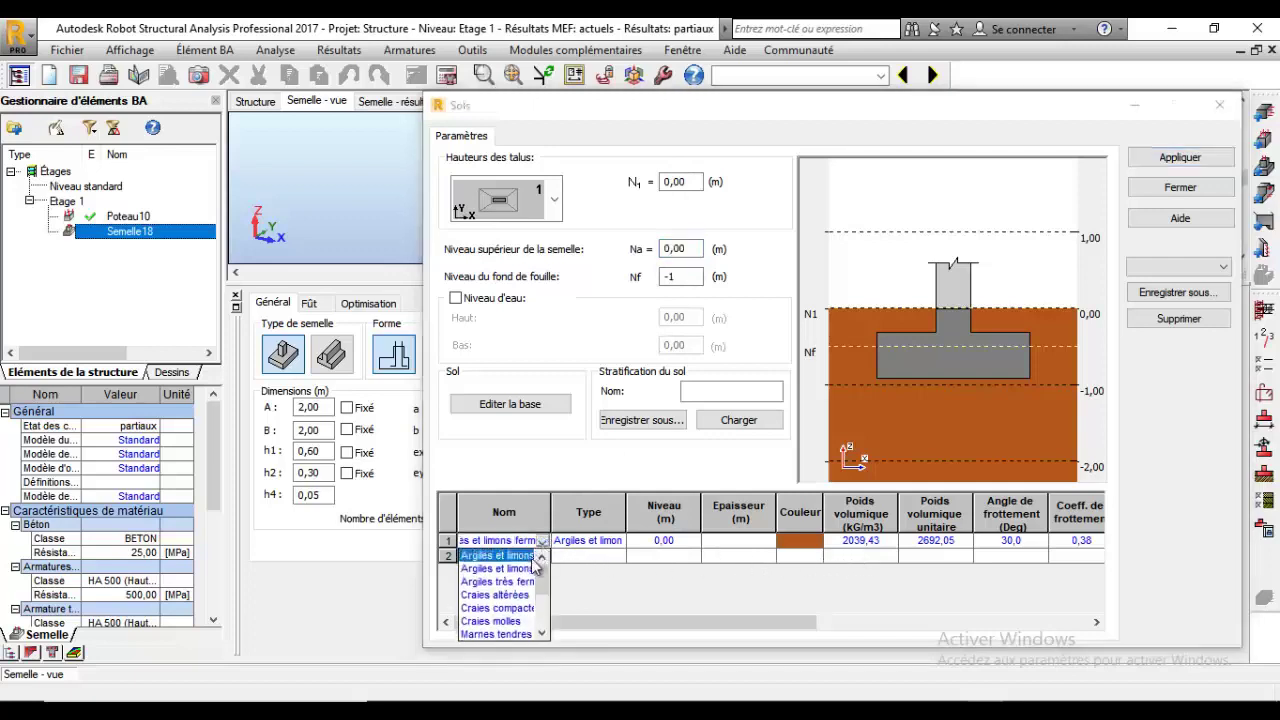
click(517, 596)
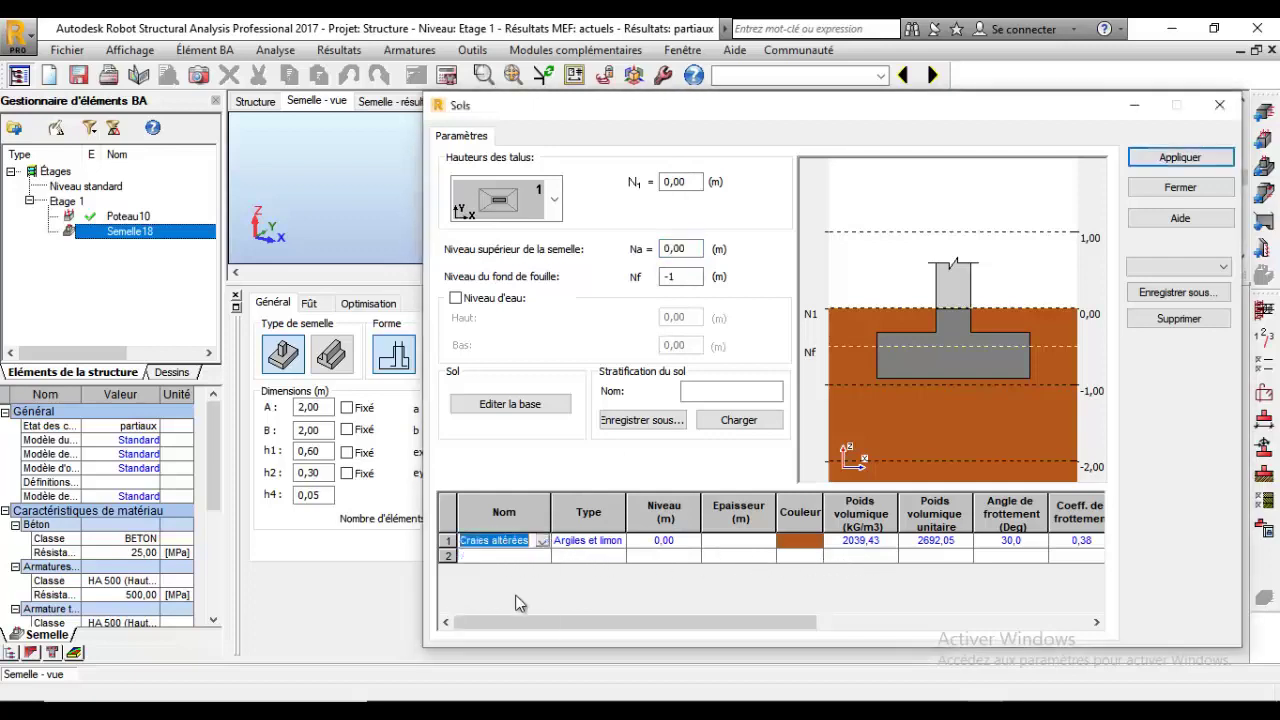
click(1178, 161)
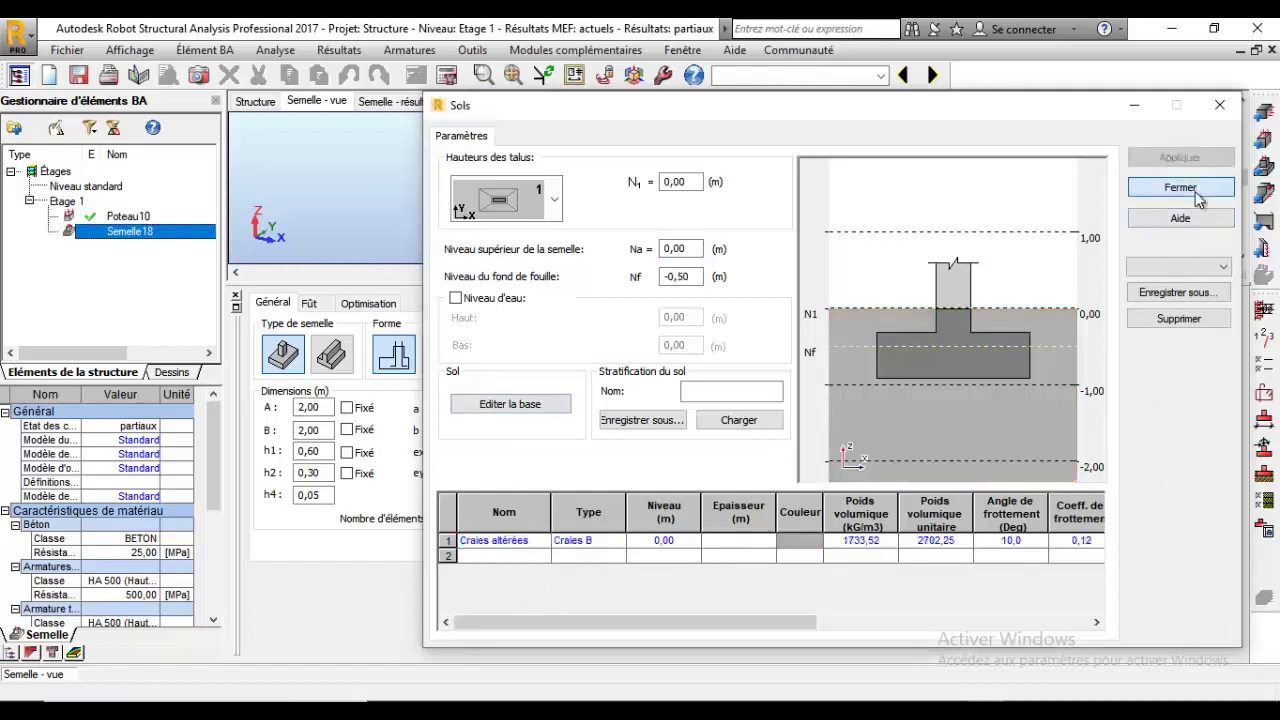
click(1195, 187)
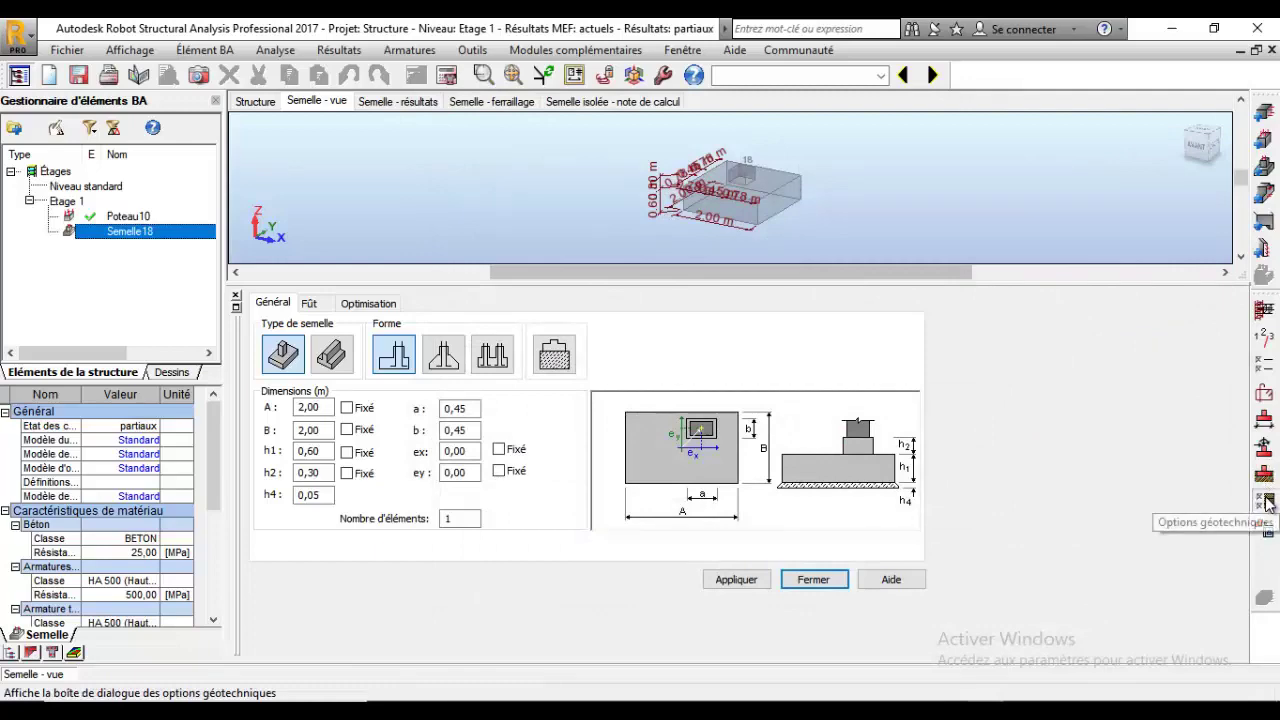
Step: In the footing's geotechnical options, select the Semi-empirique - limite de contraintes method and set qu to 0.3 MPa
click(1266, 497)
drag(516, 260, 514, 130)
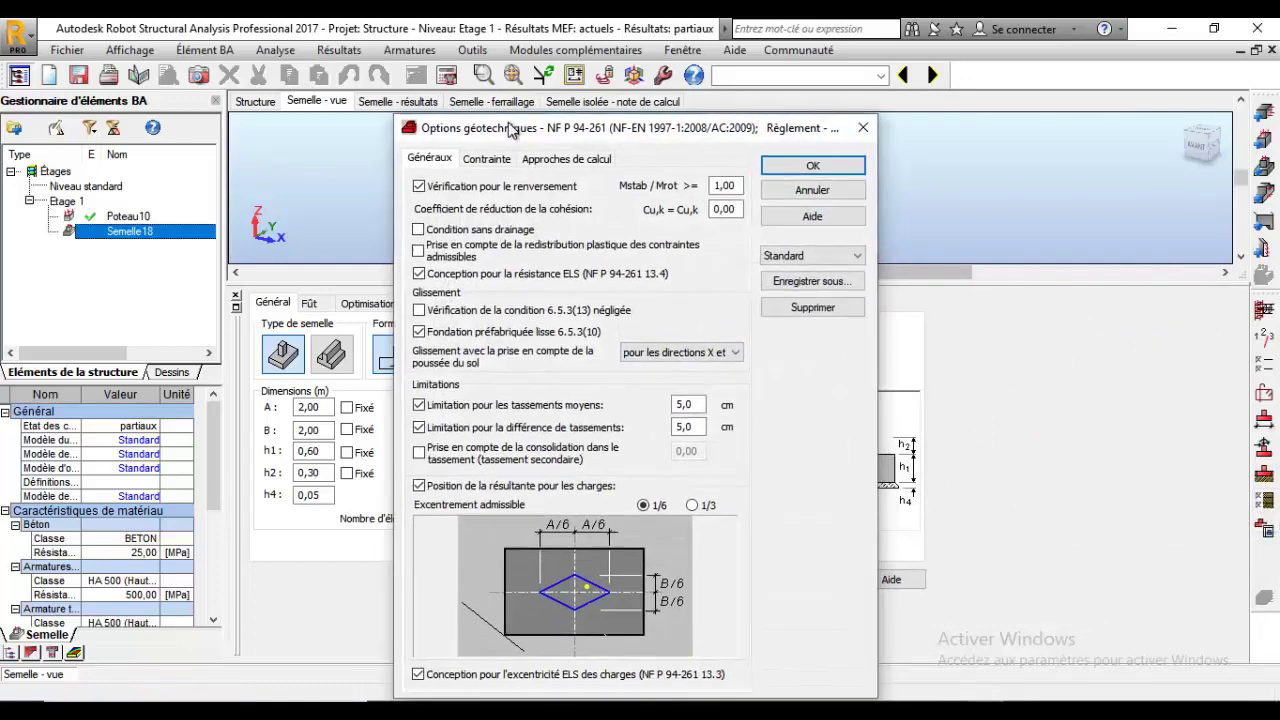
click(487, 160)
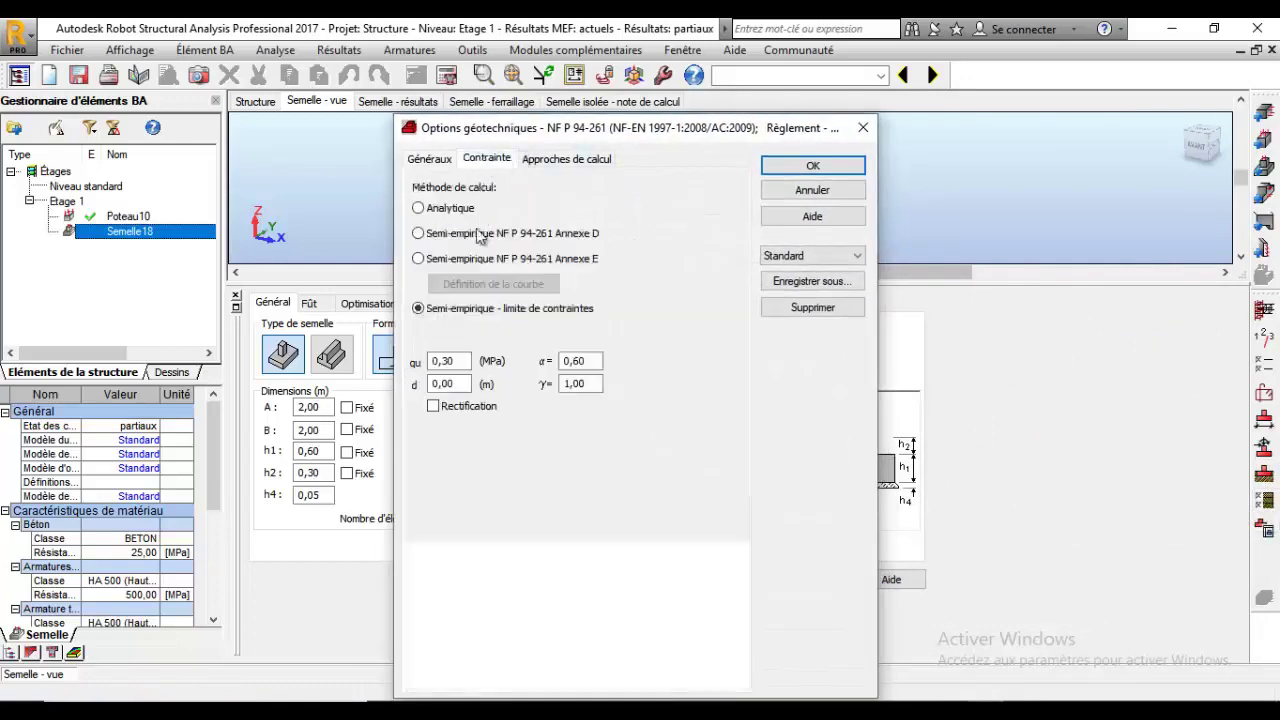
click(432, 160)
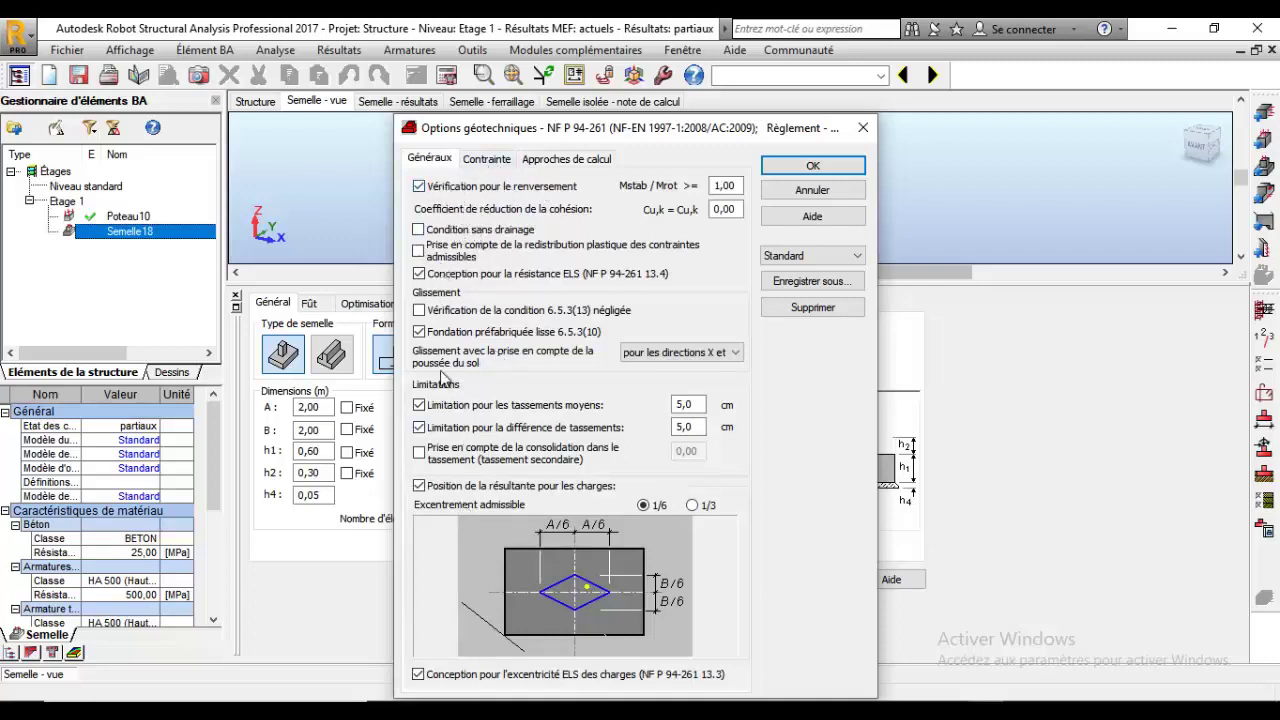
click(493, 162)
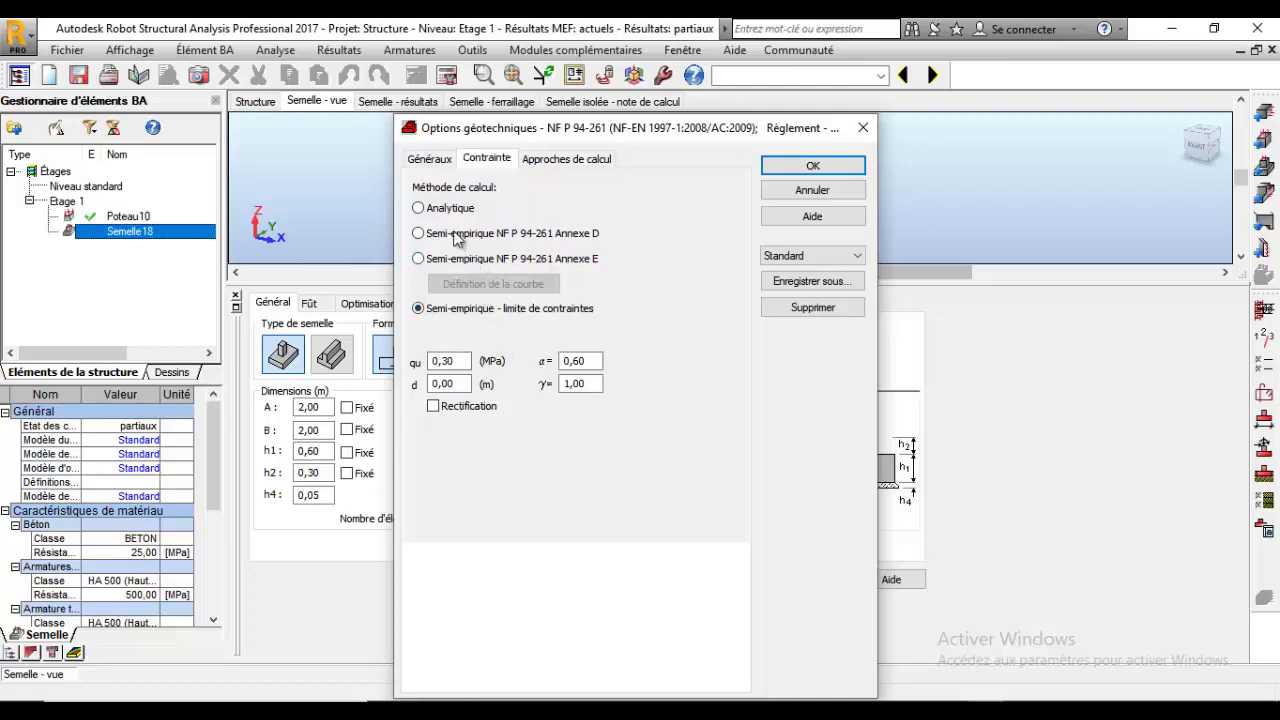
click(443, 262)
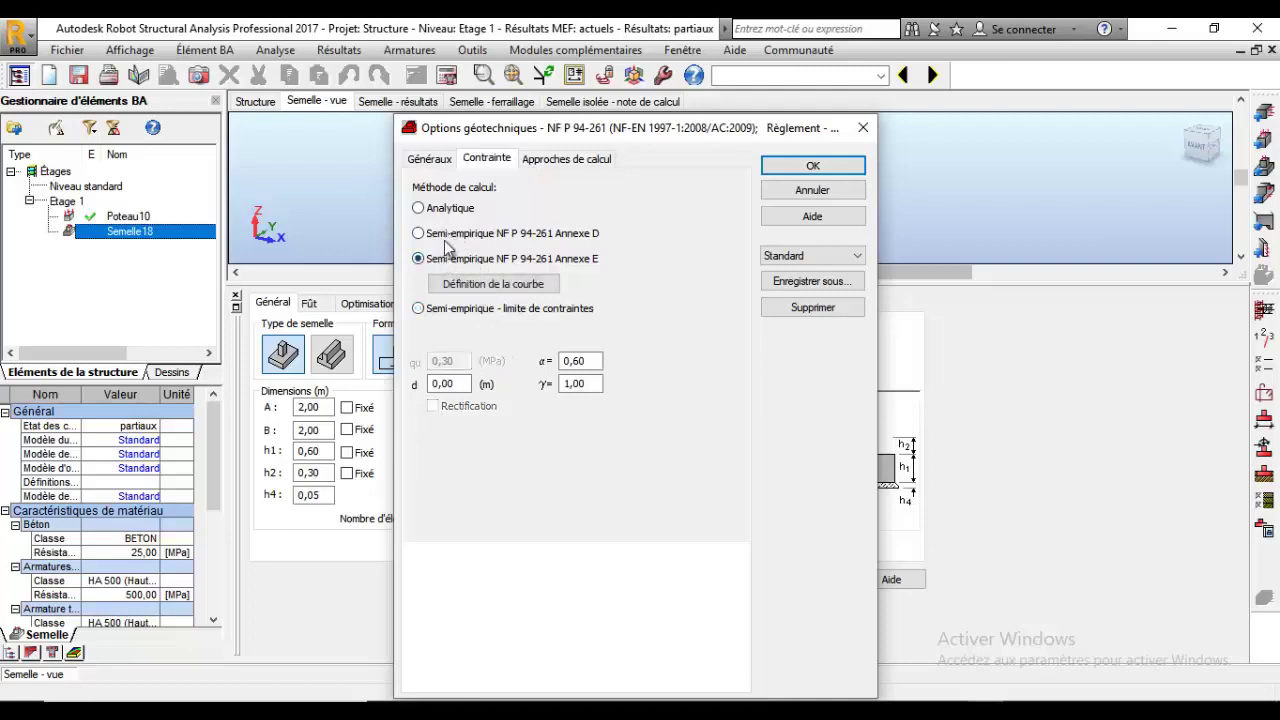
click(431, 211)
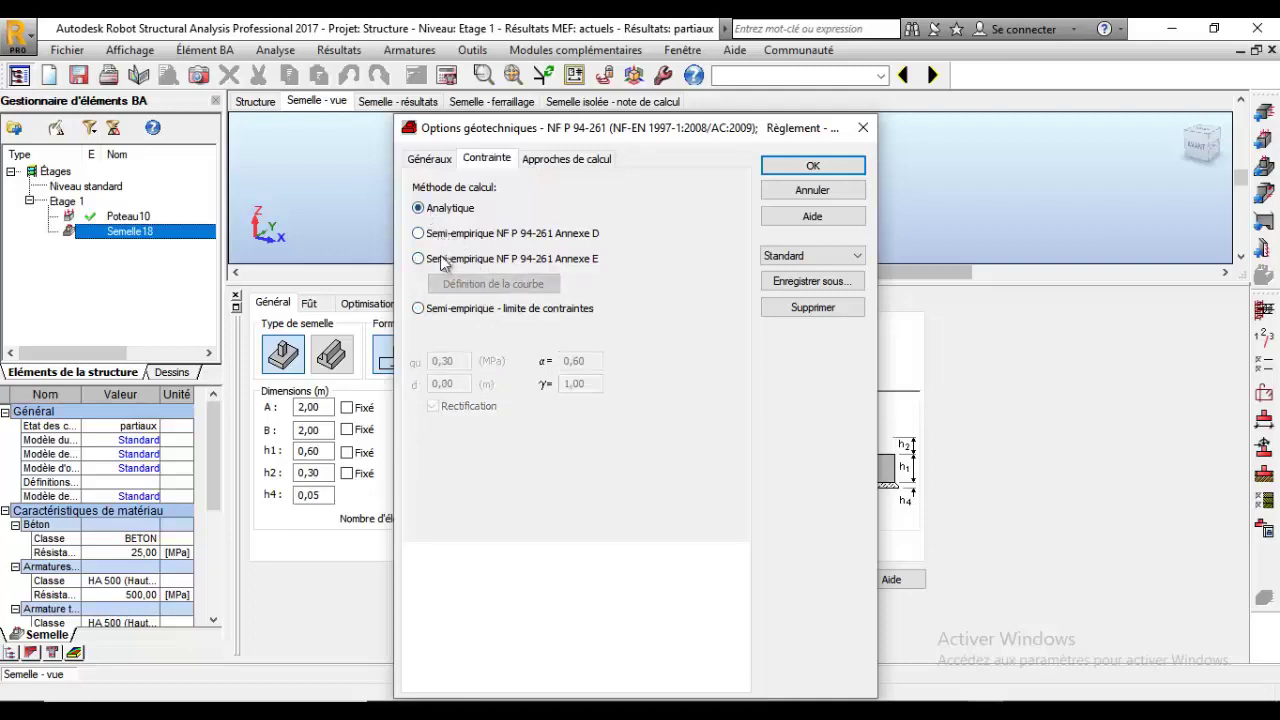
click(420, 309)
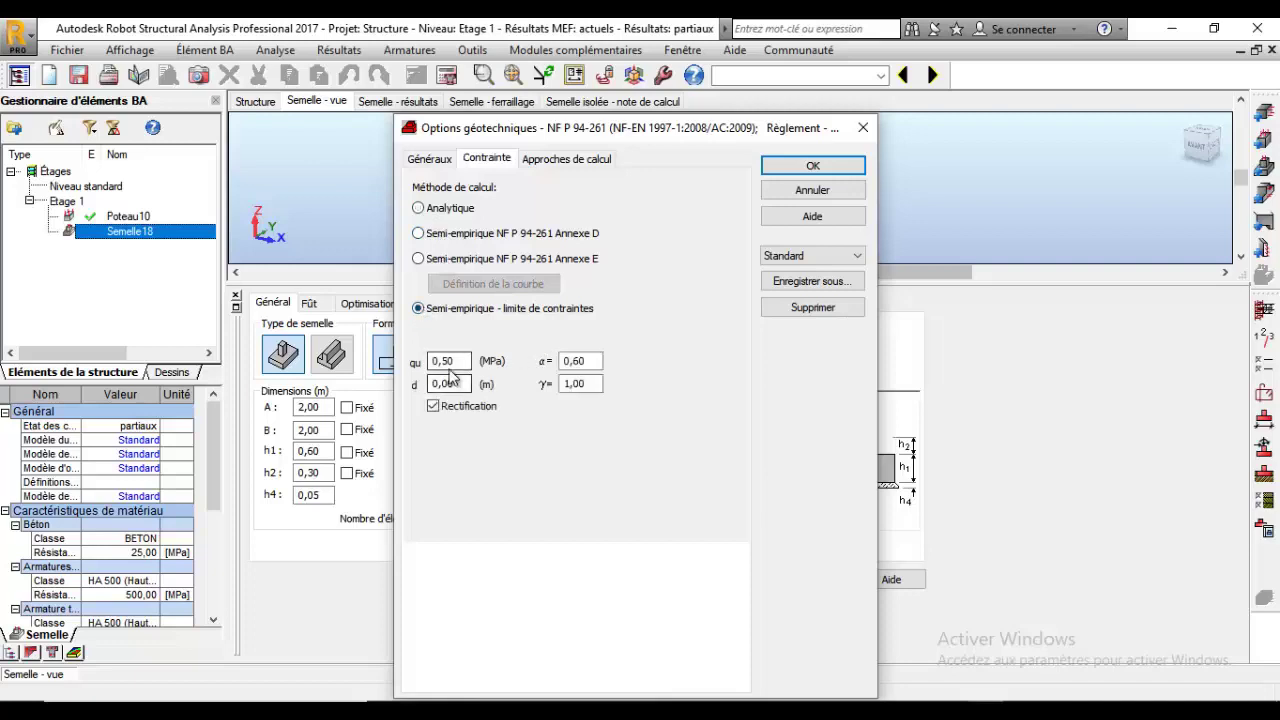
drag(466, 361, 409, 362)
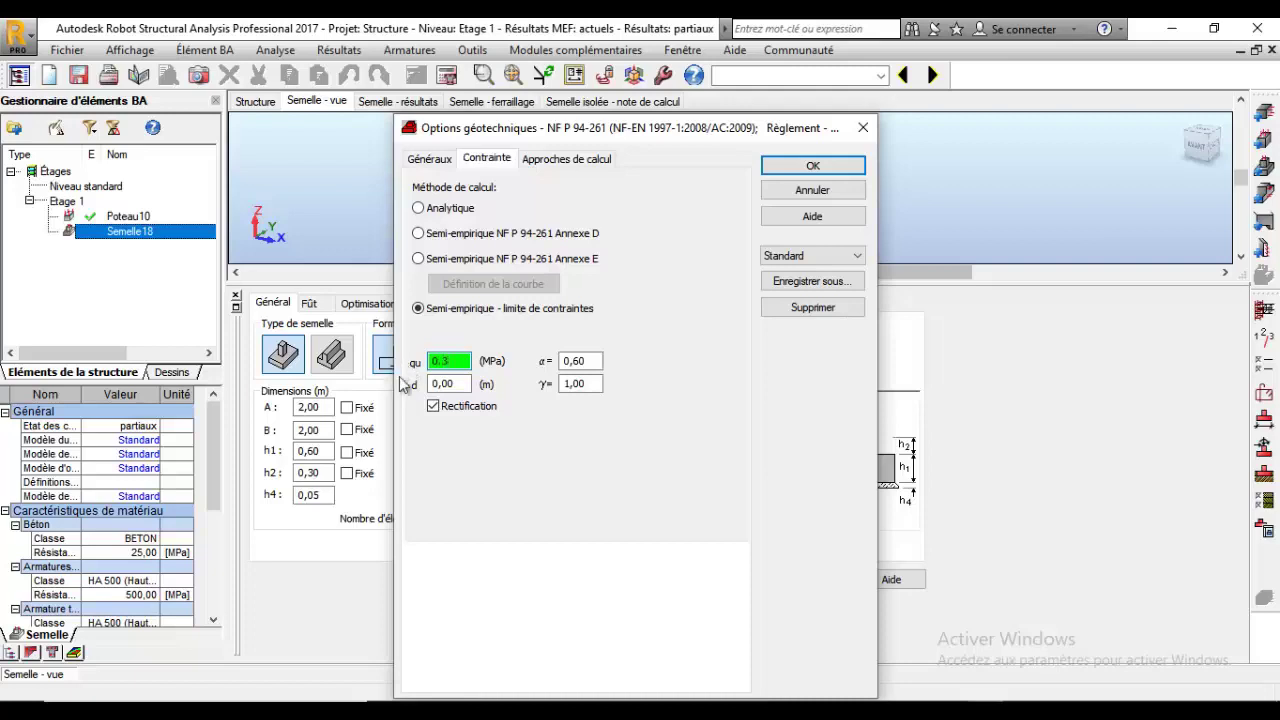
Step: Check the calculation approaches and general settings, and accept the geotechnical options
click(585, 160)
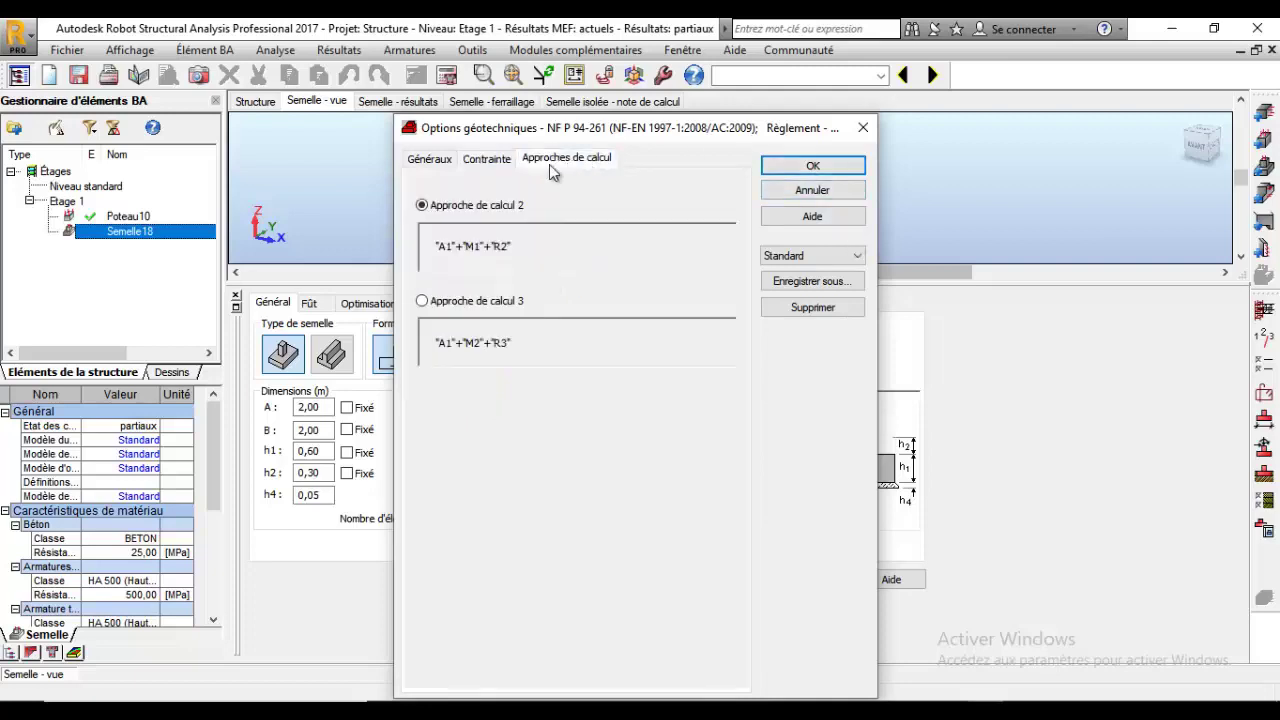
click(432, 162)
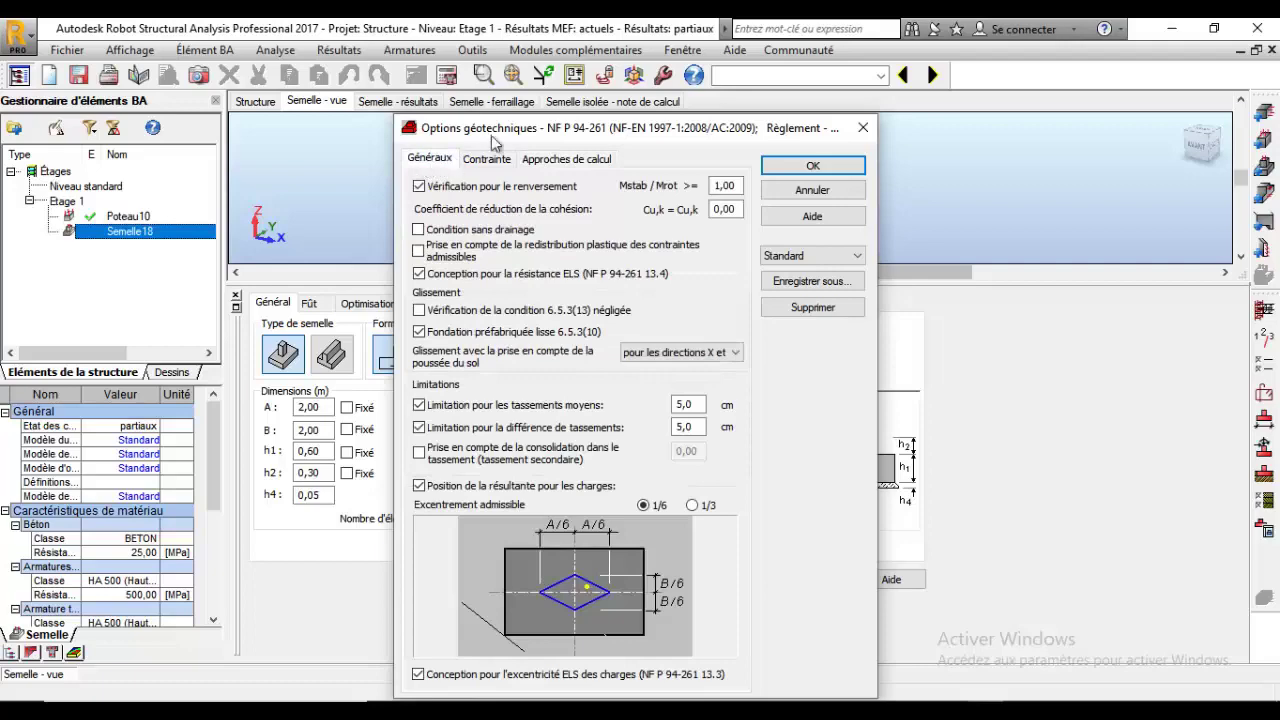
drag(463, 128, 410, 95)
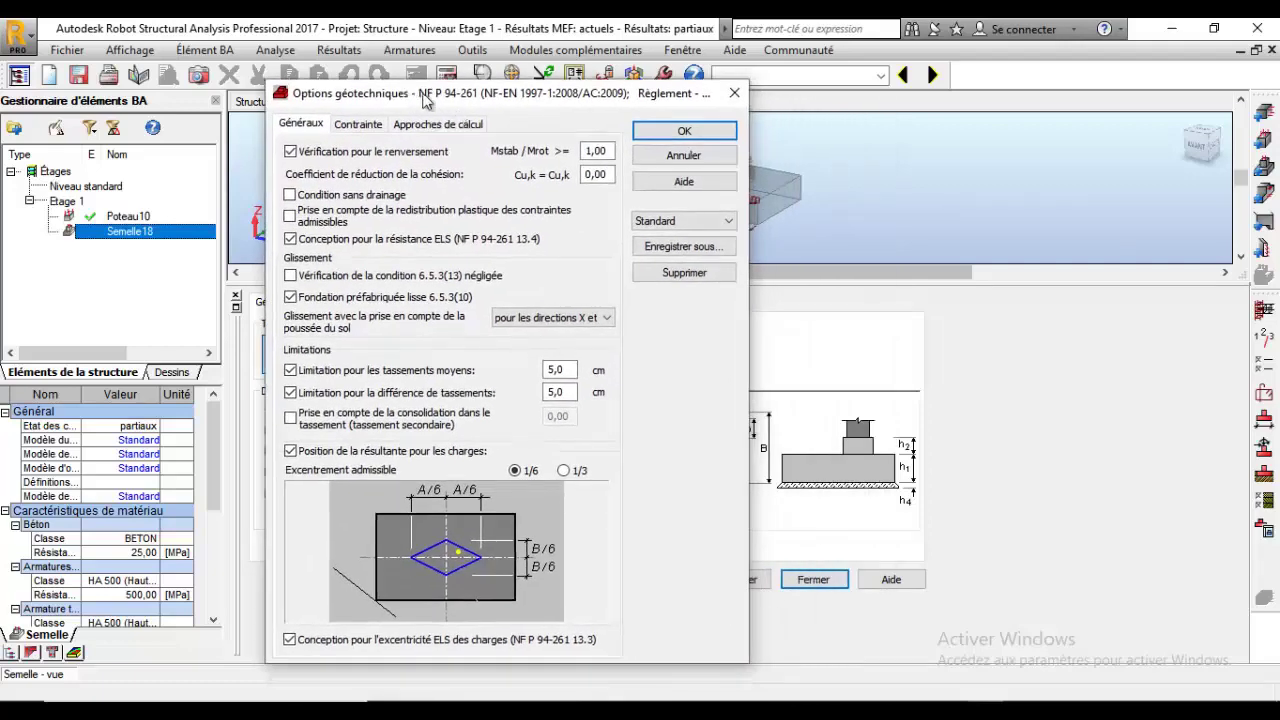
click(684, 131)
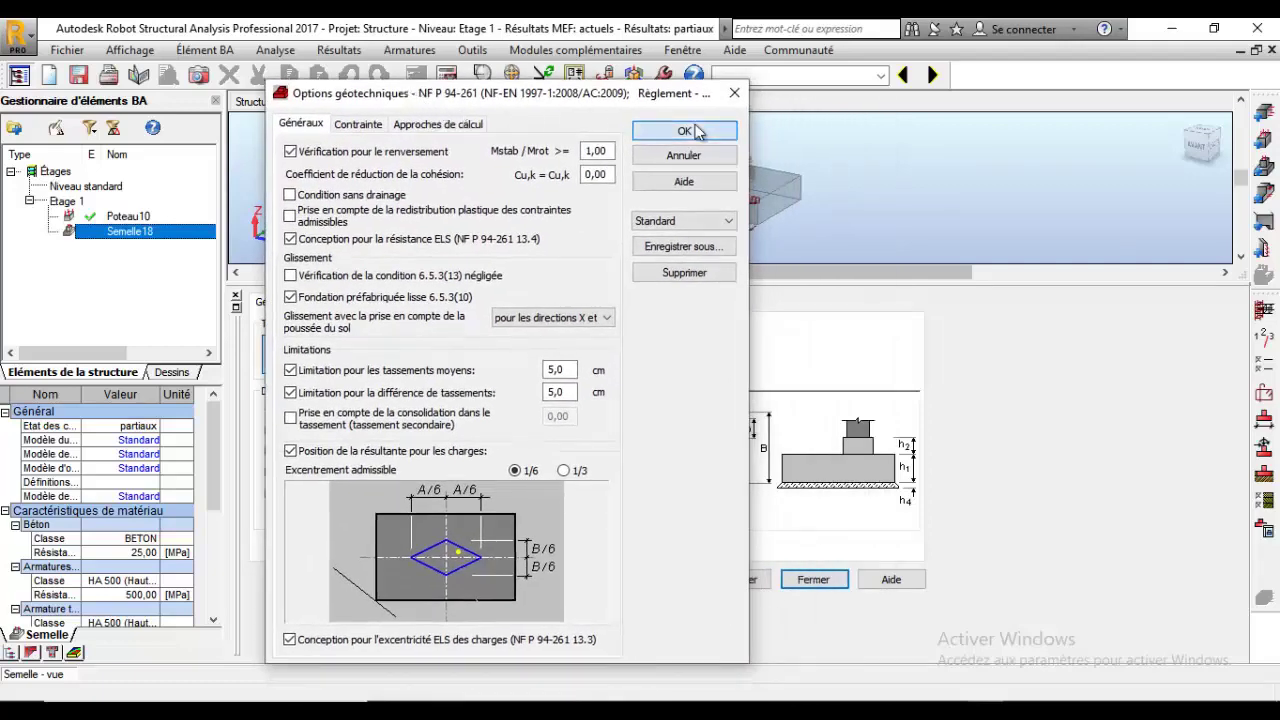
Step: Return to the structure model and set the geotechnical design code to DTU 13.12 in the job preferences
click(800, 75)
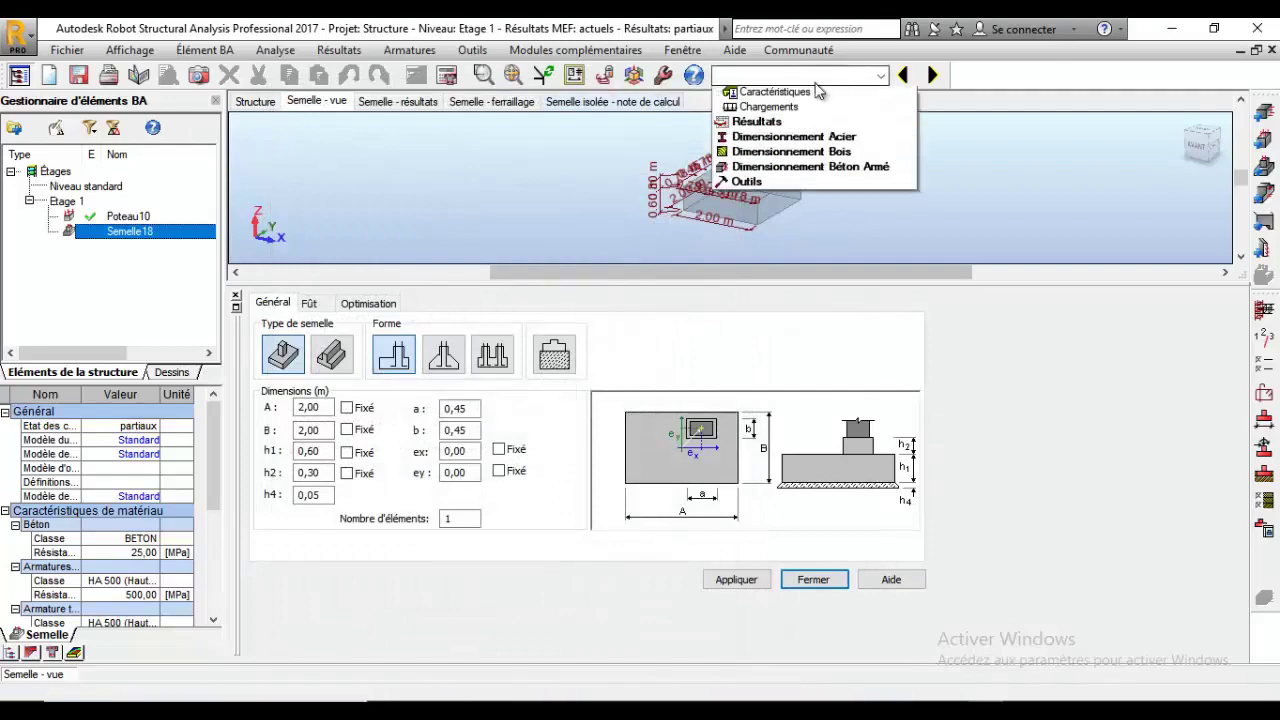
click(754, 112)
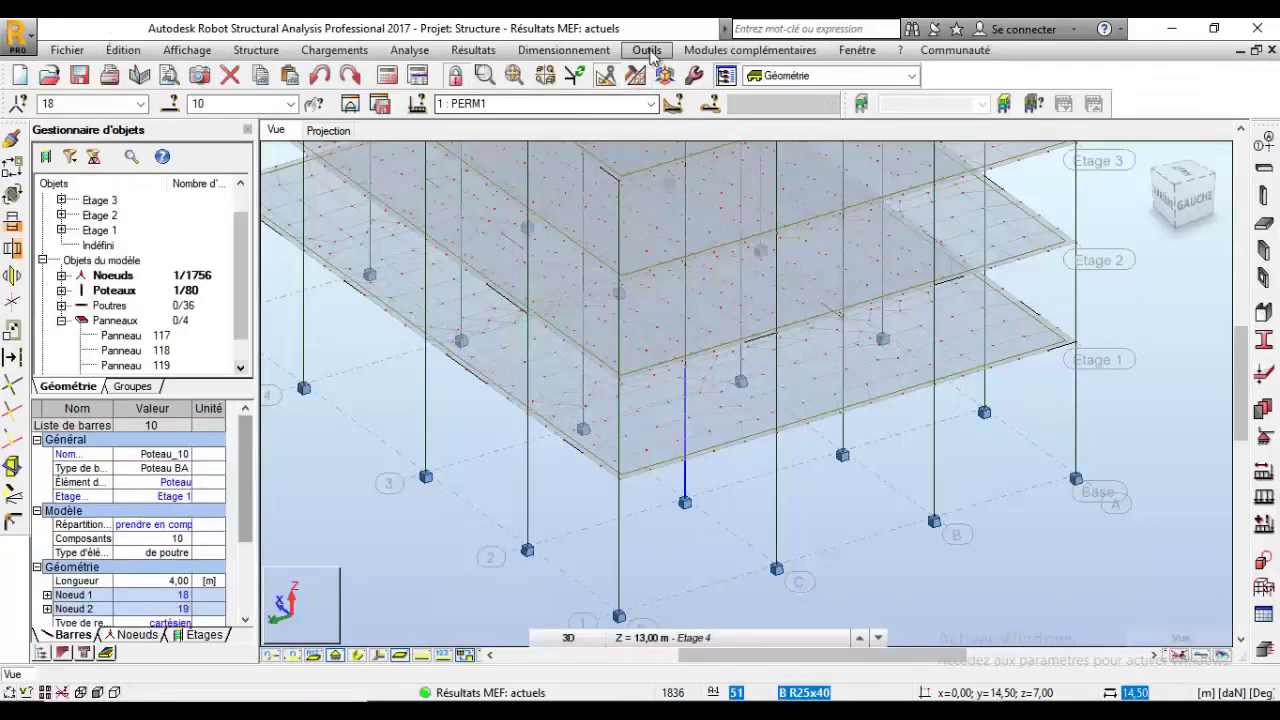
click(646, 50)
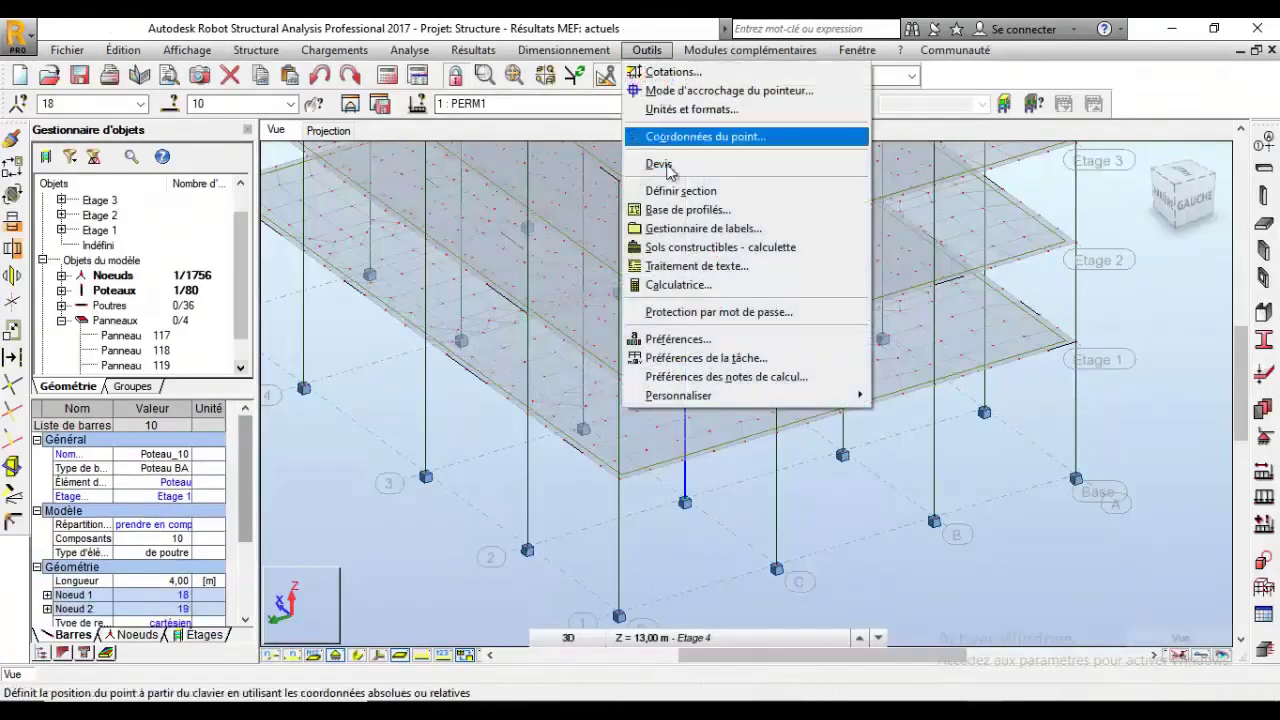
click(665, 357)
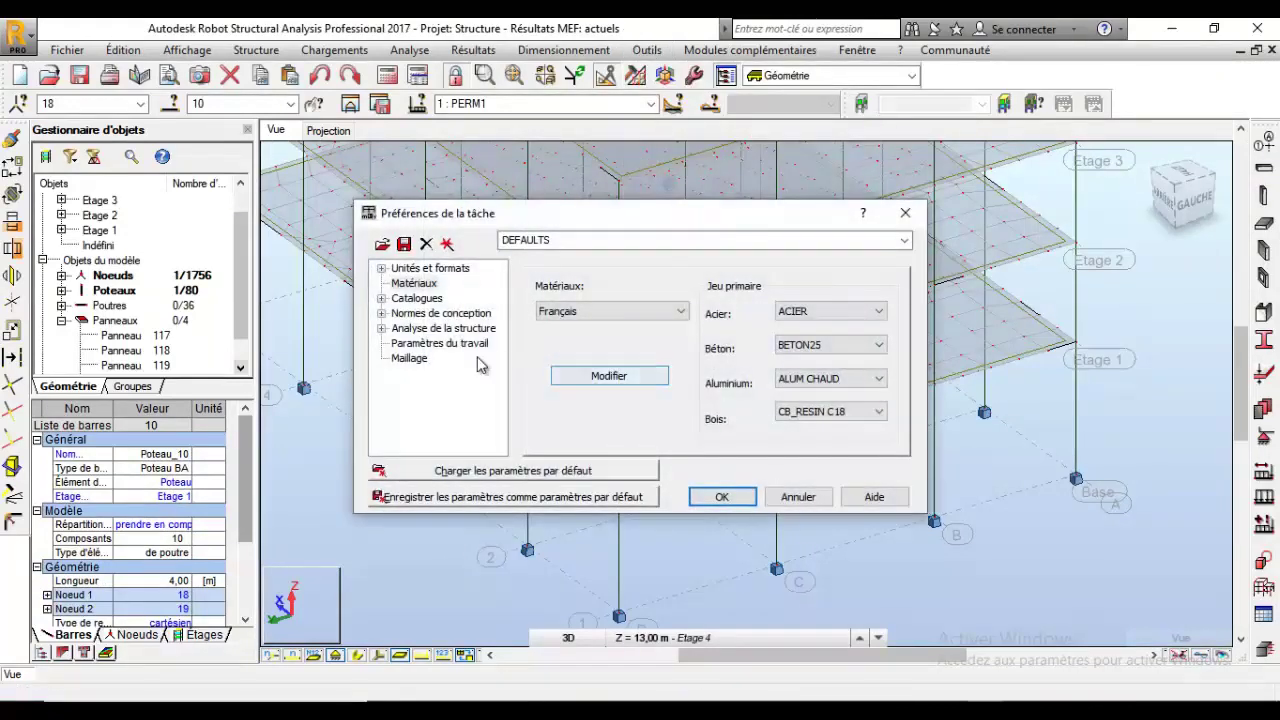
click(440, 313)
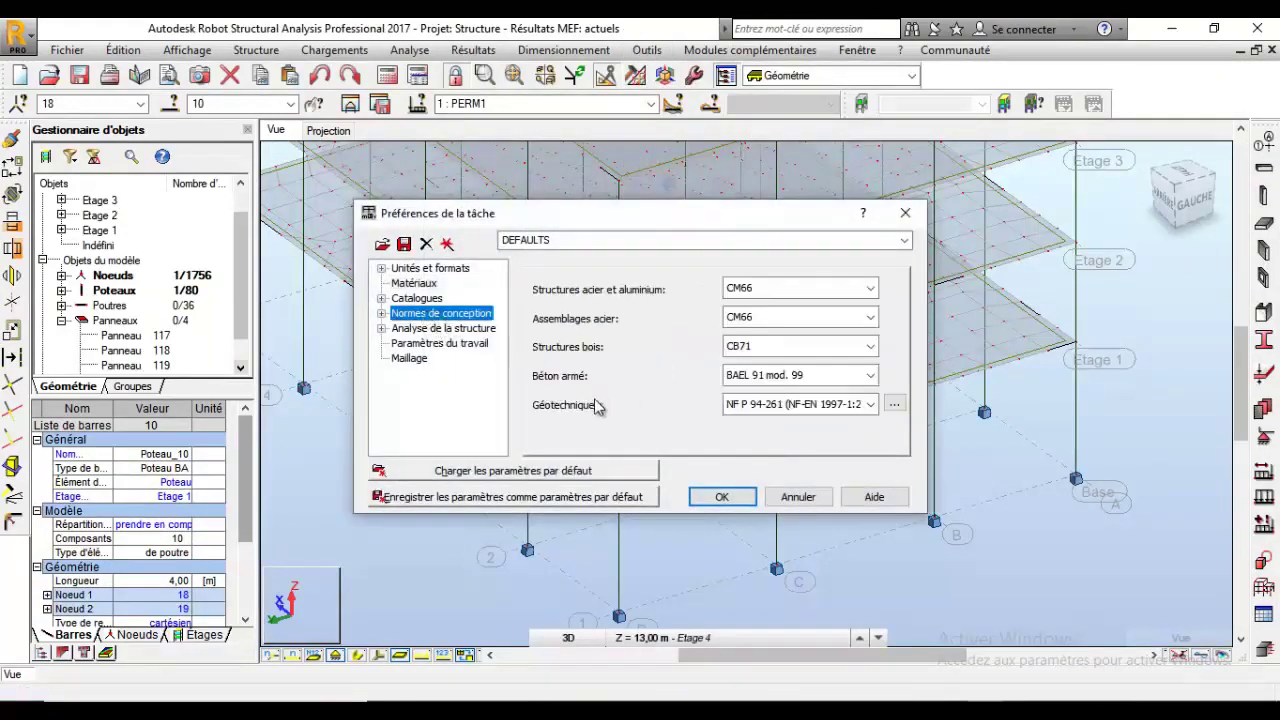
click(776, 405)
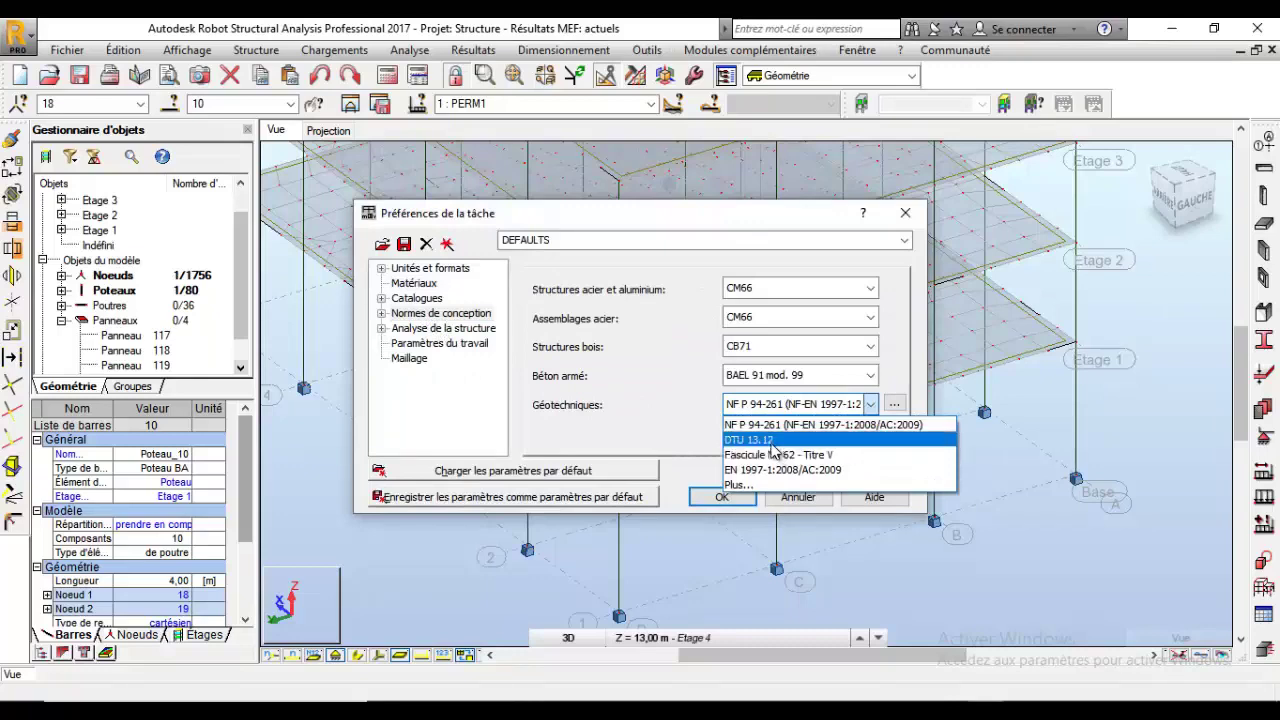
click(776, 440)
click(720, 497)
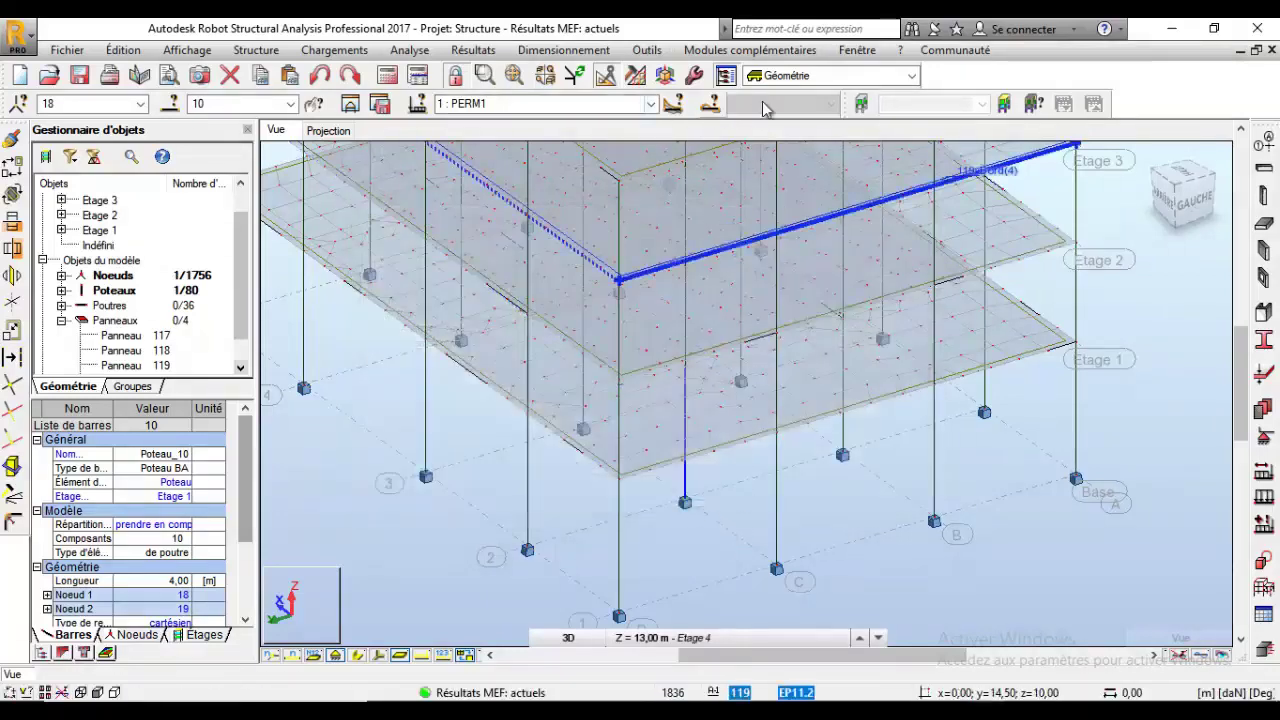
Step: Load the selected column and footing into the real reinforcement design of RC elements, using manual combinations for both
click(563, 50)
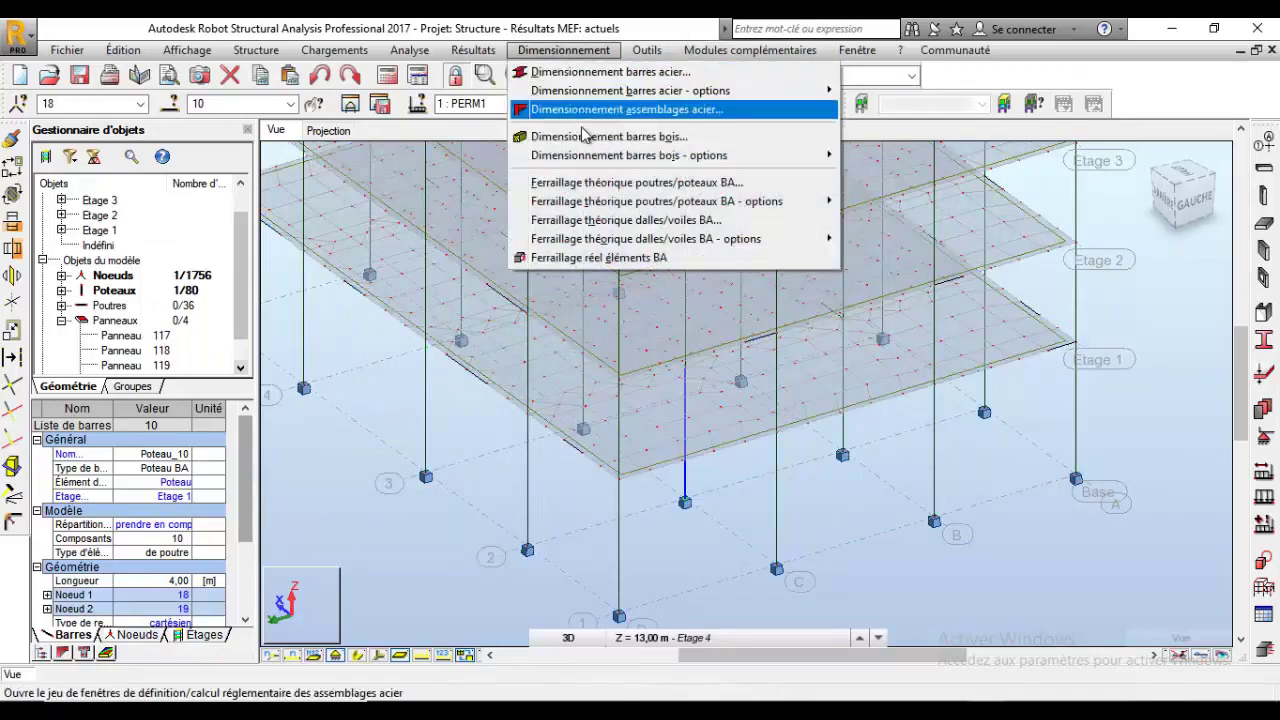
click(600, 258)
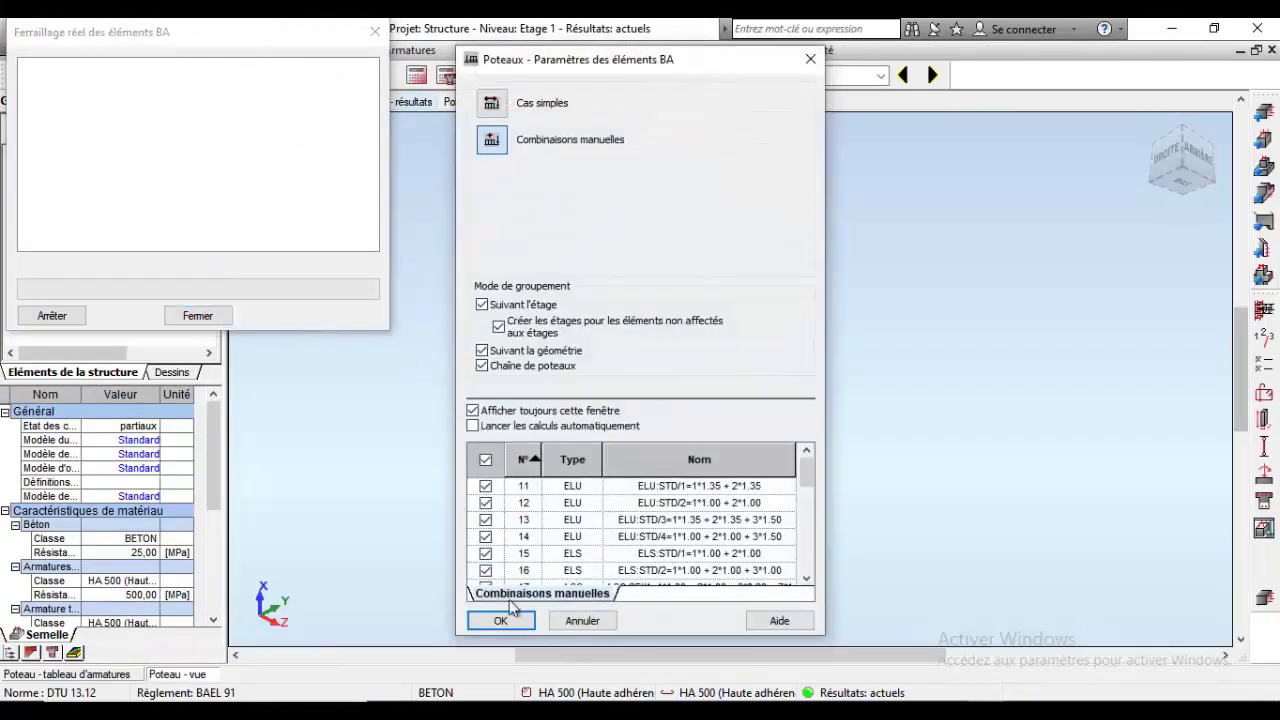
click(502, 620)
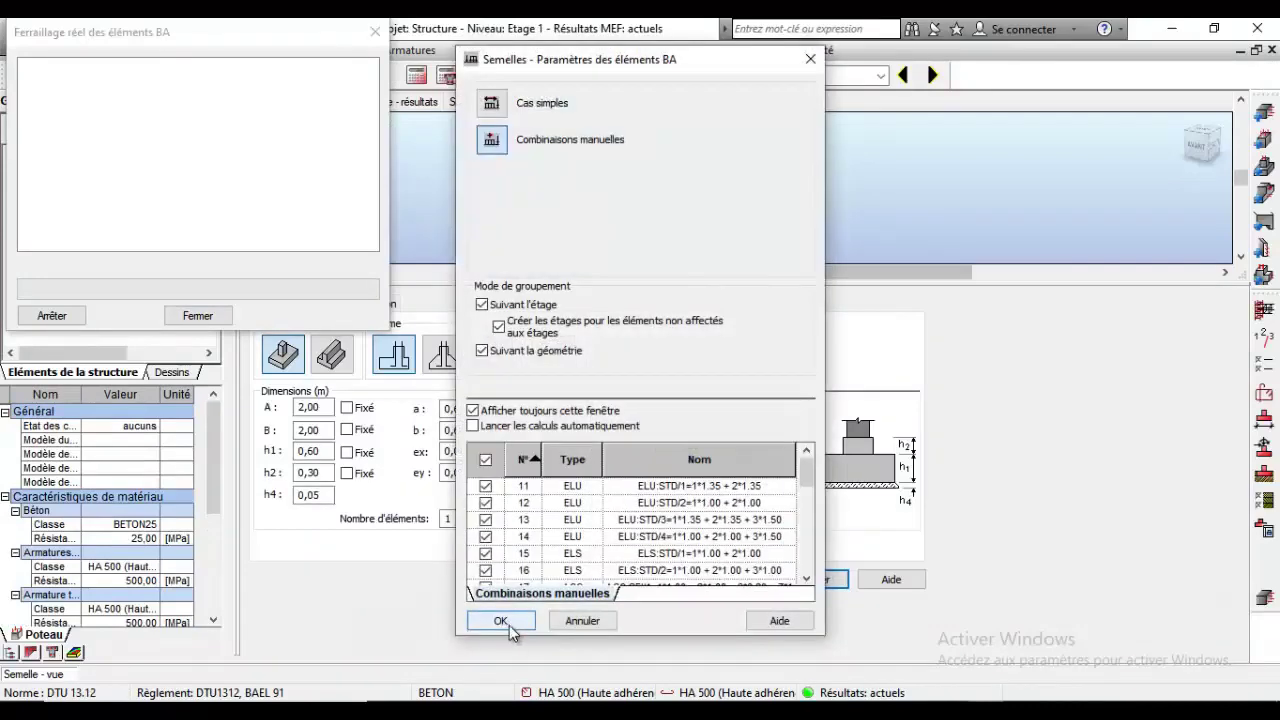
click(502, 620)
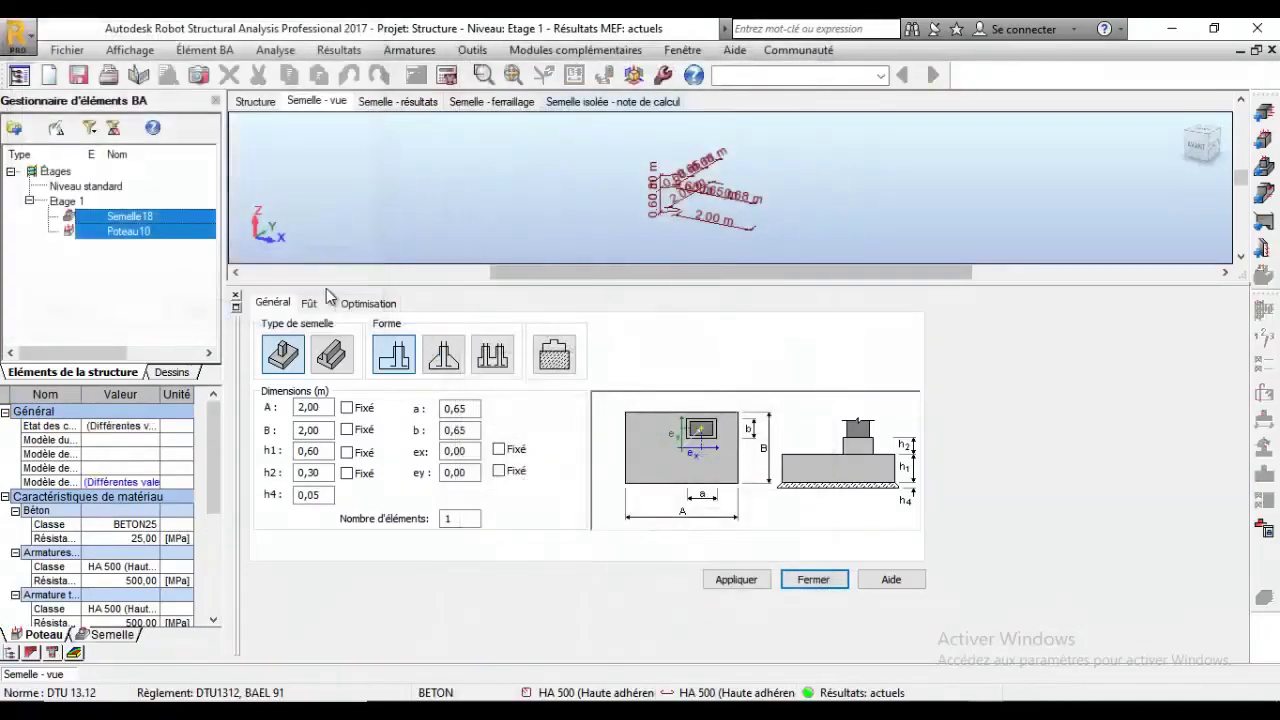
double_click(112, 231)
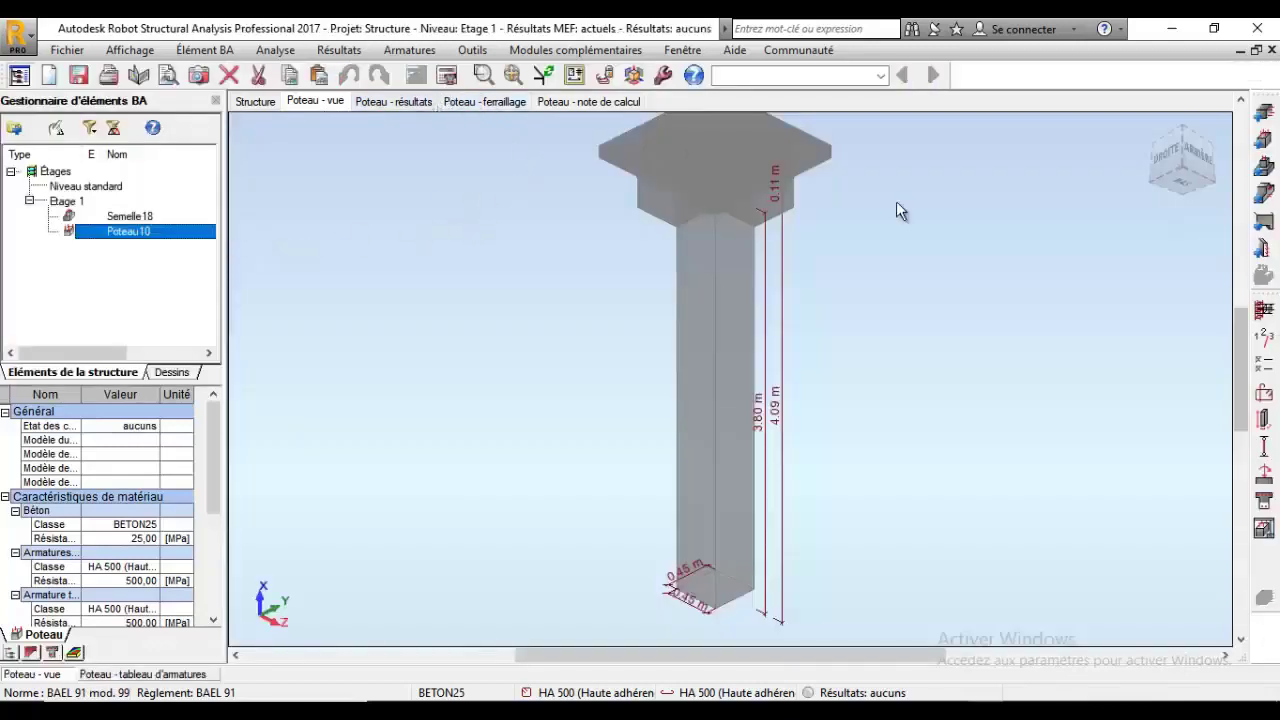
click(1264, 338)
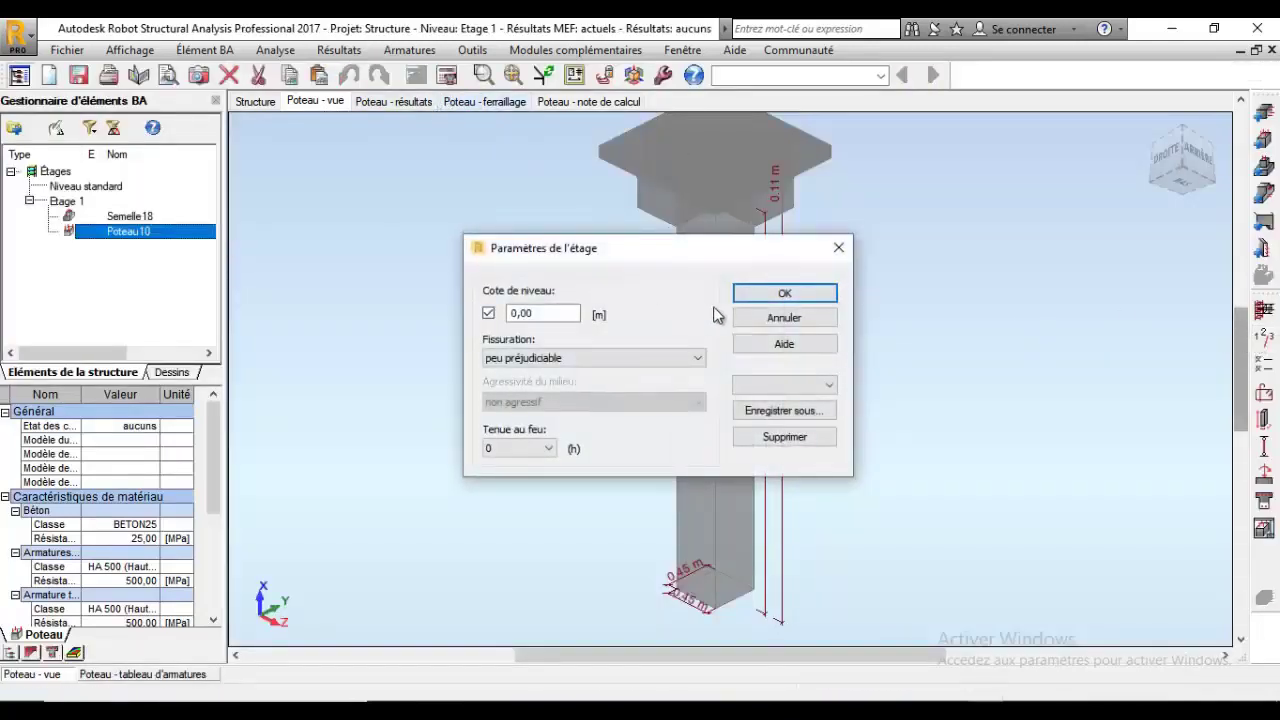
click(838, 247)
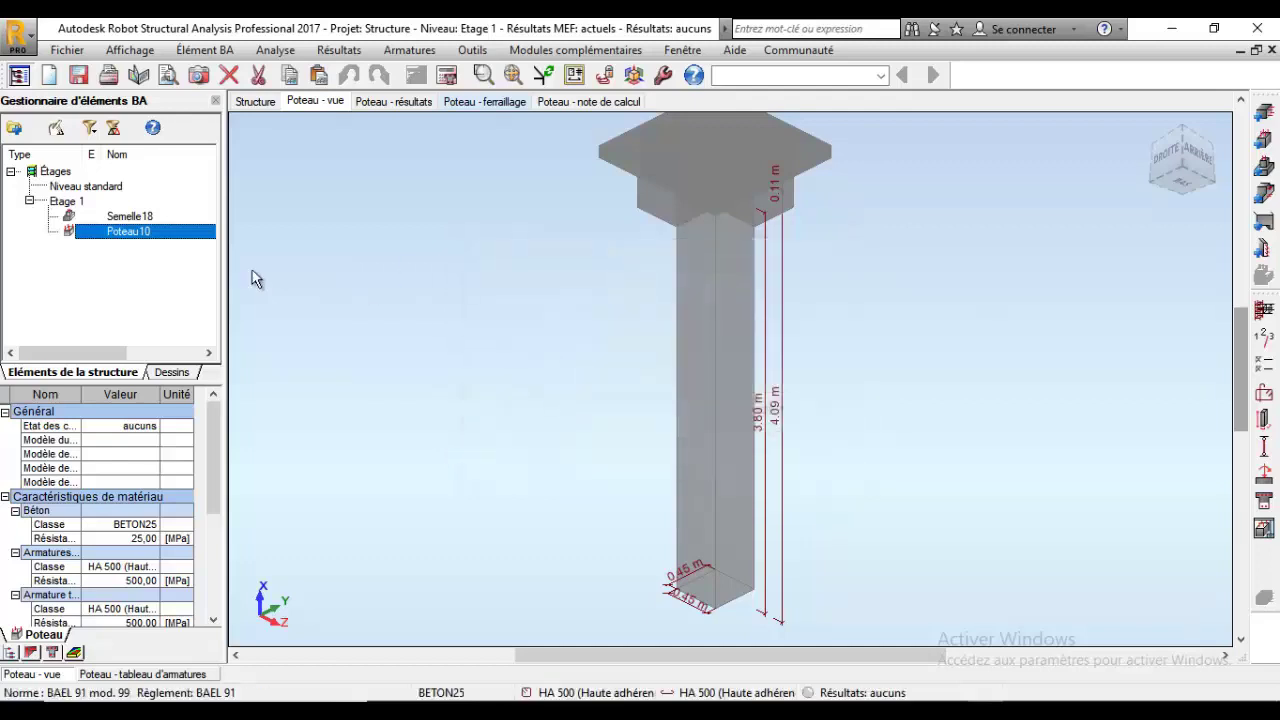
Step: For Semelle18, set the storey parameters to préjudiciable cracking and agressif environment, then dismiss the calculation options
click(112, 217)
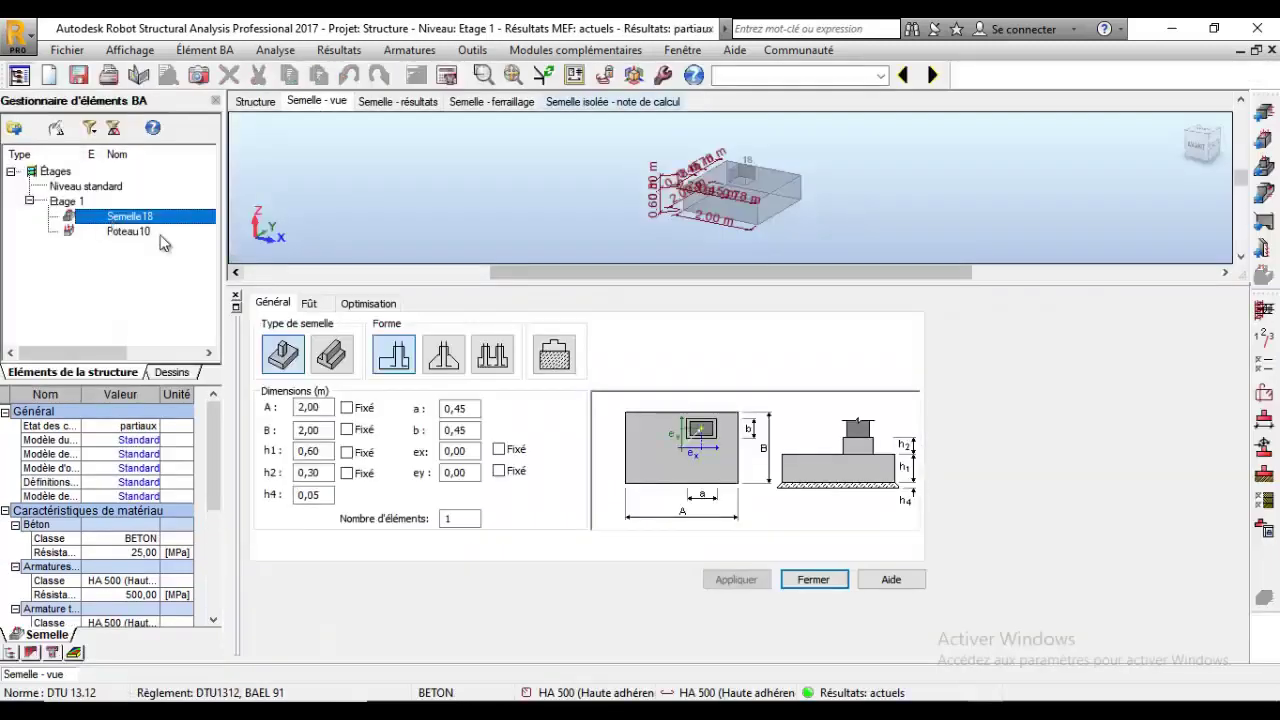
click(1264, 338)
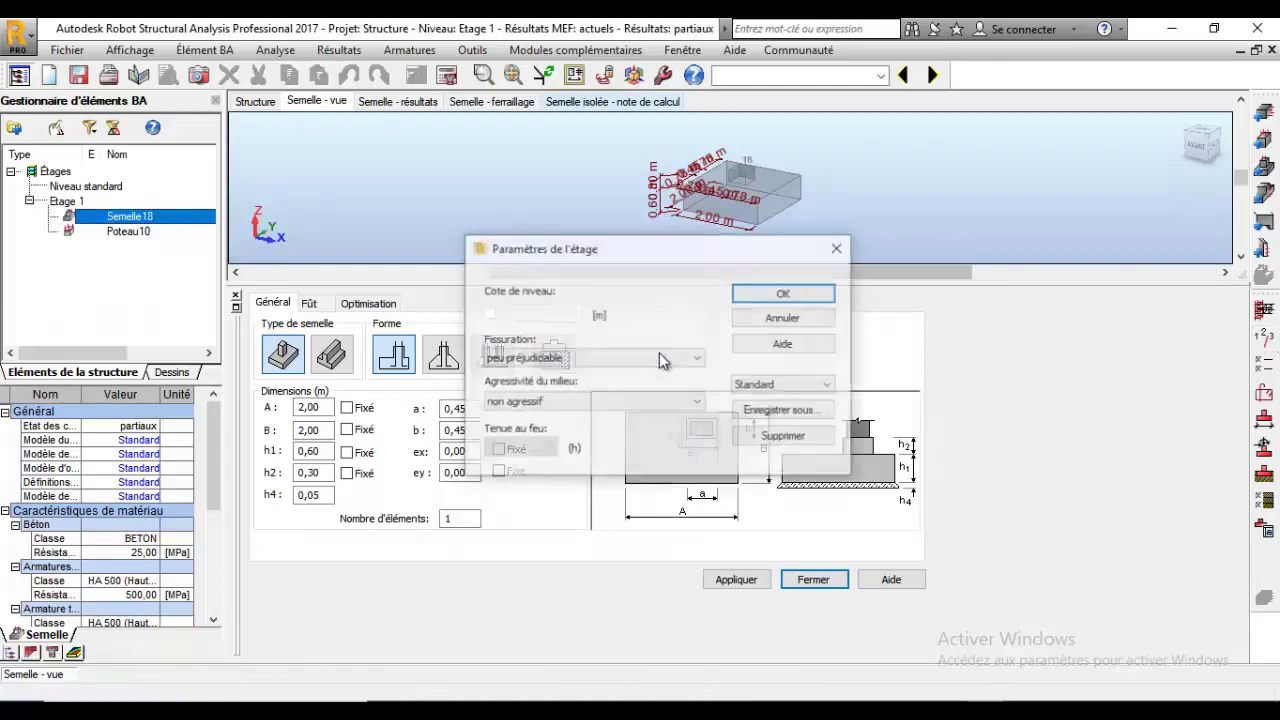
click(579, 357)
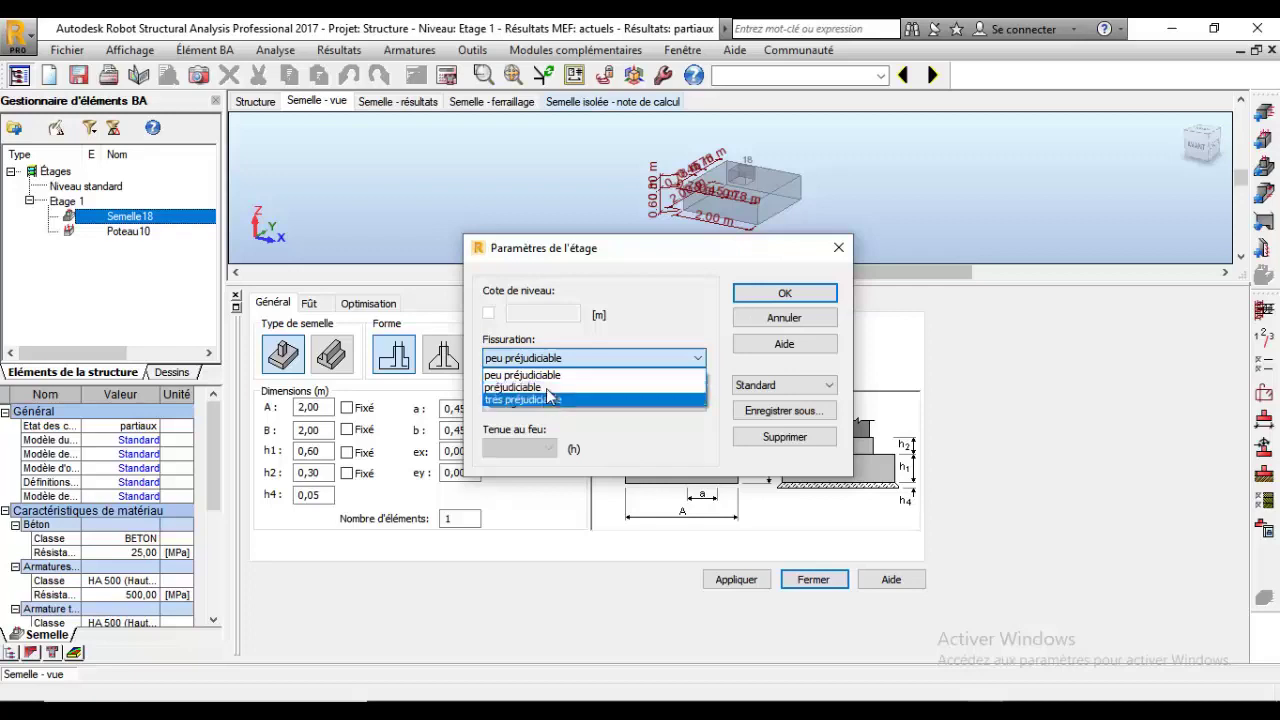
click(547, 400)
click(628, 401)
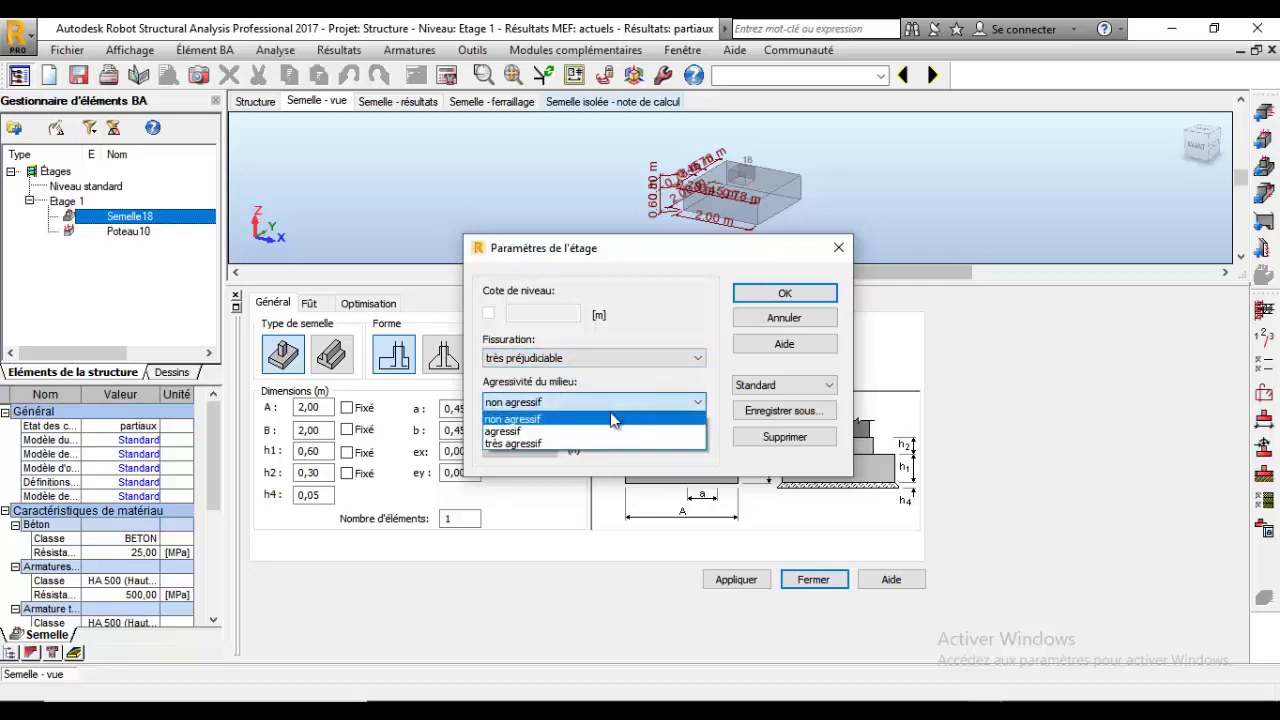
click(599, 430)
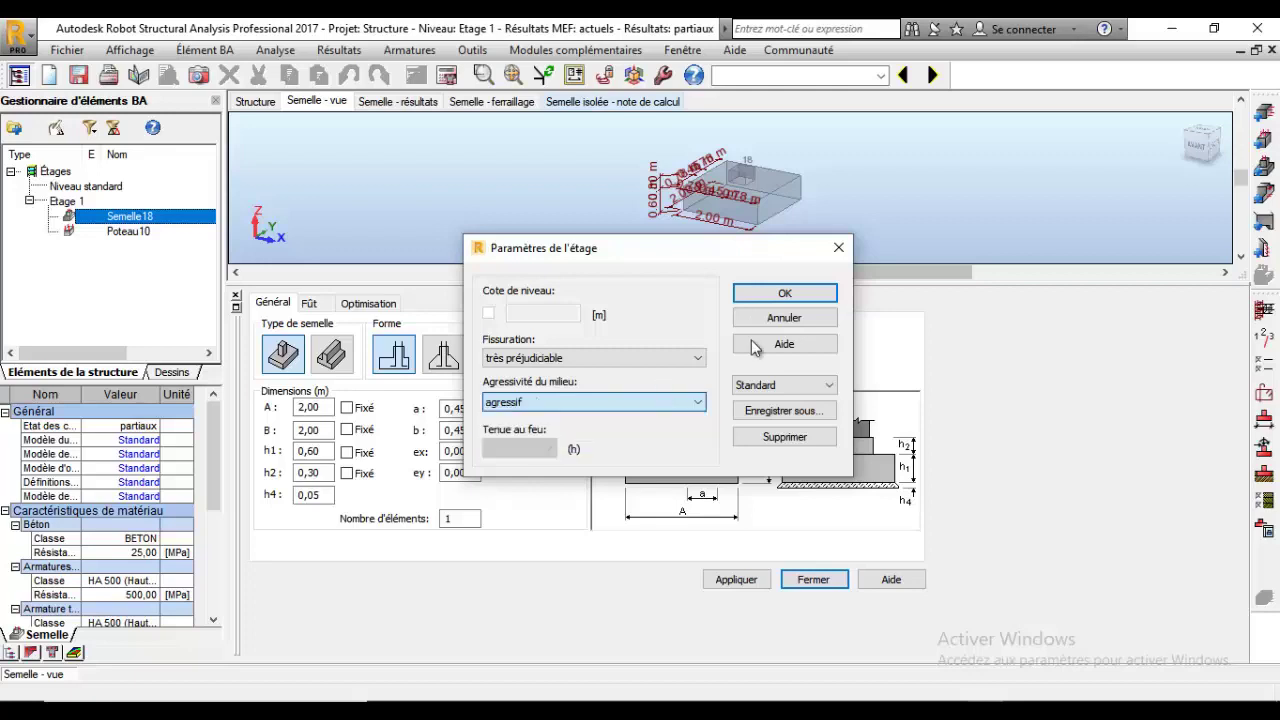
click(690, 358)
click(540, 385)
click(781, 296)
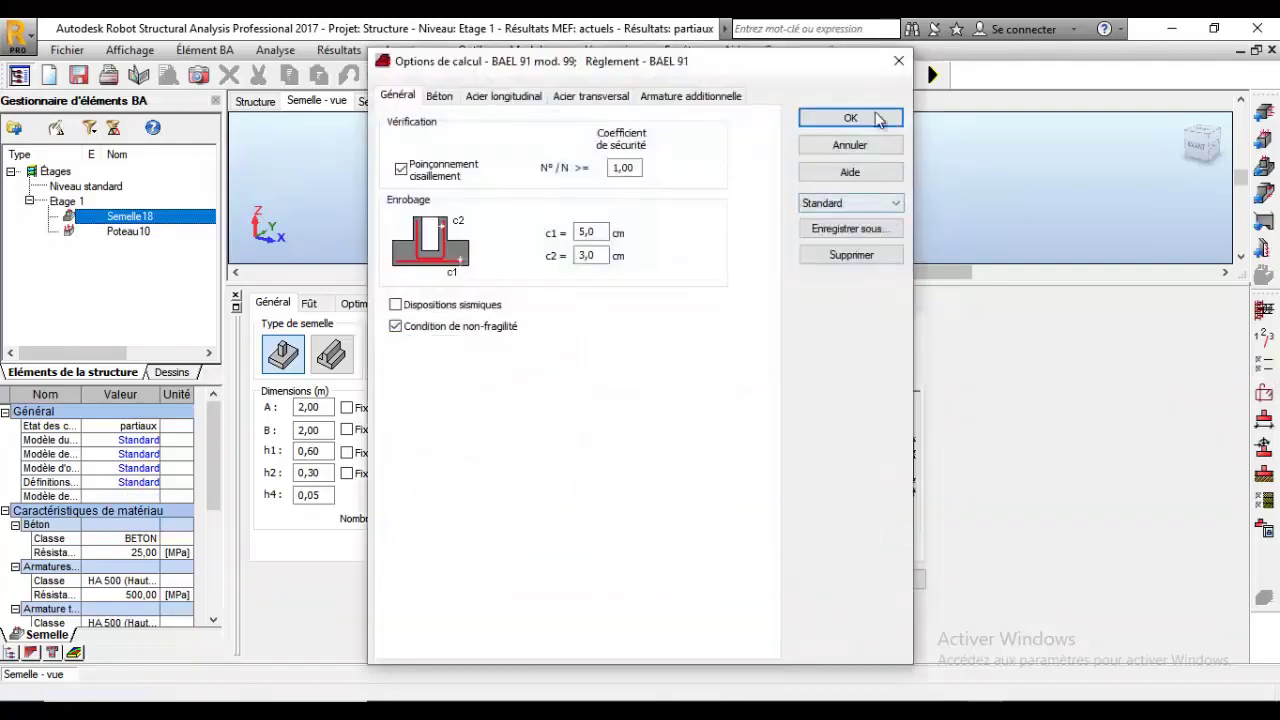
click(900, 64)
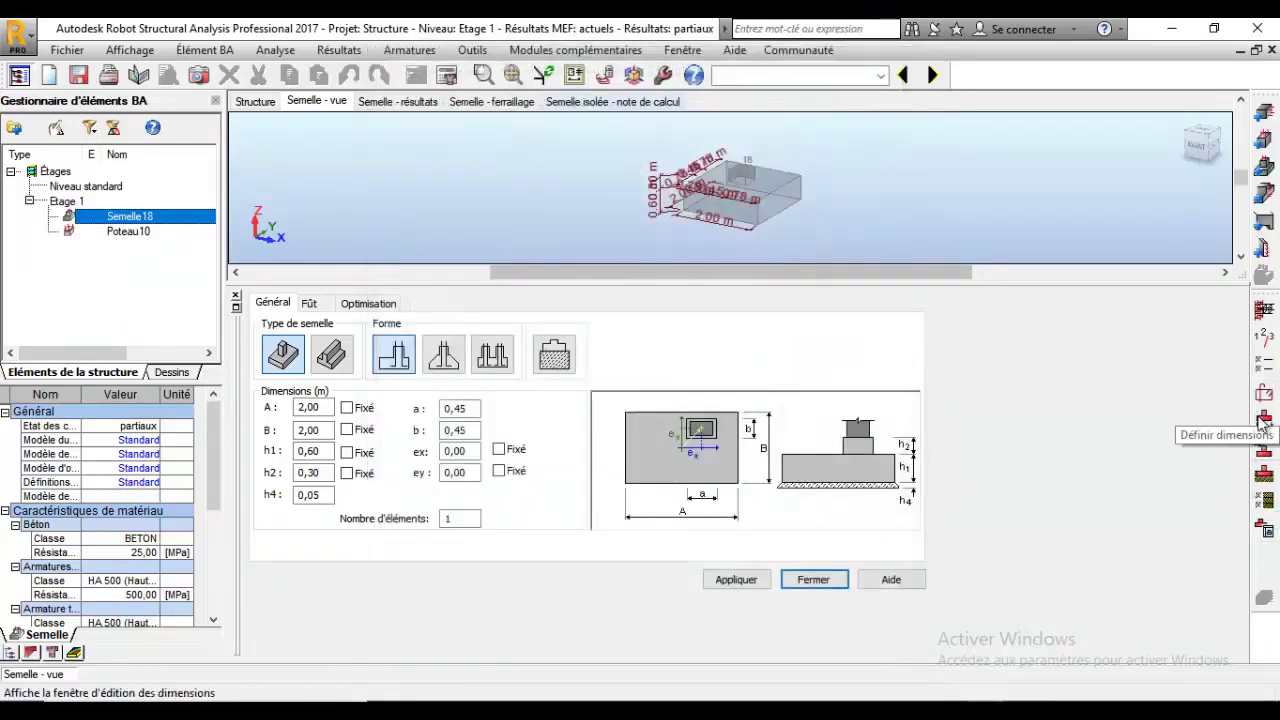
Step: Define the footing's soil layer as Craies altérées, set the excavation bottom level Nf to -1 m, and apply the soil settings
click(1270, 482)
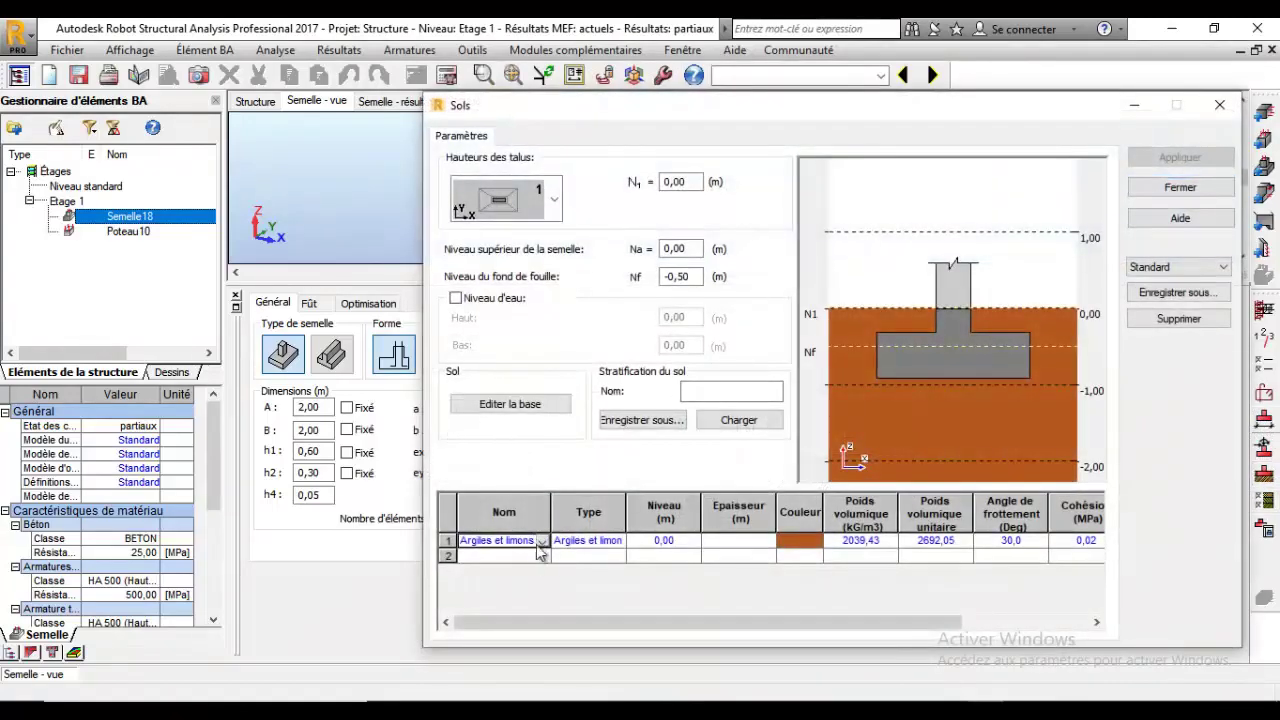
click(541, 541)
click(507, 595)
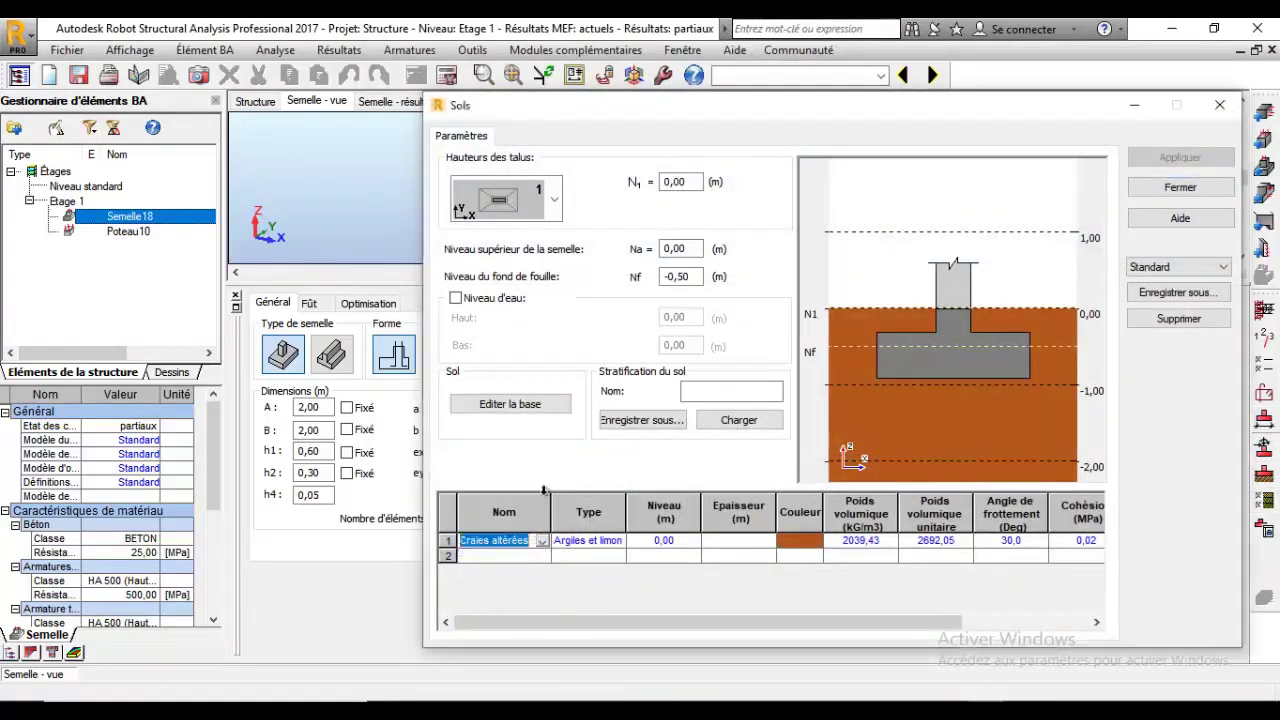
click(670, 277)
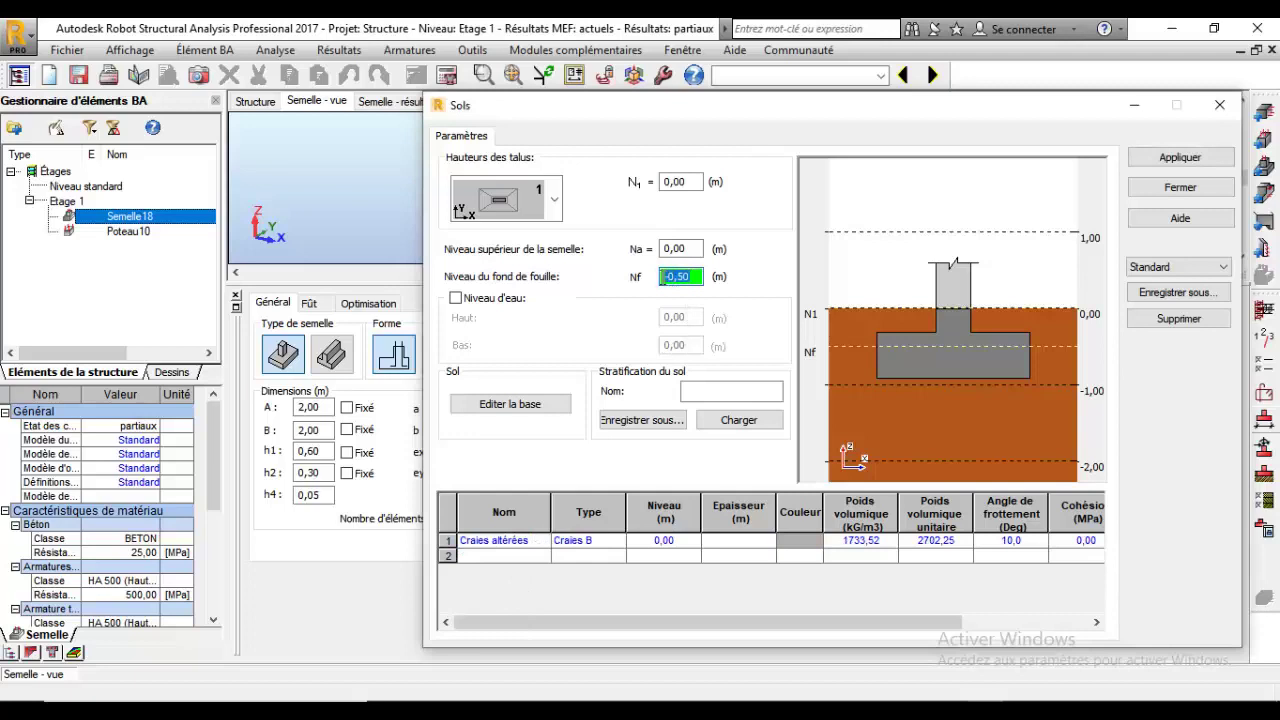
text(-1)
click(1205, 157)
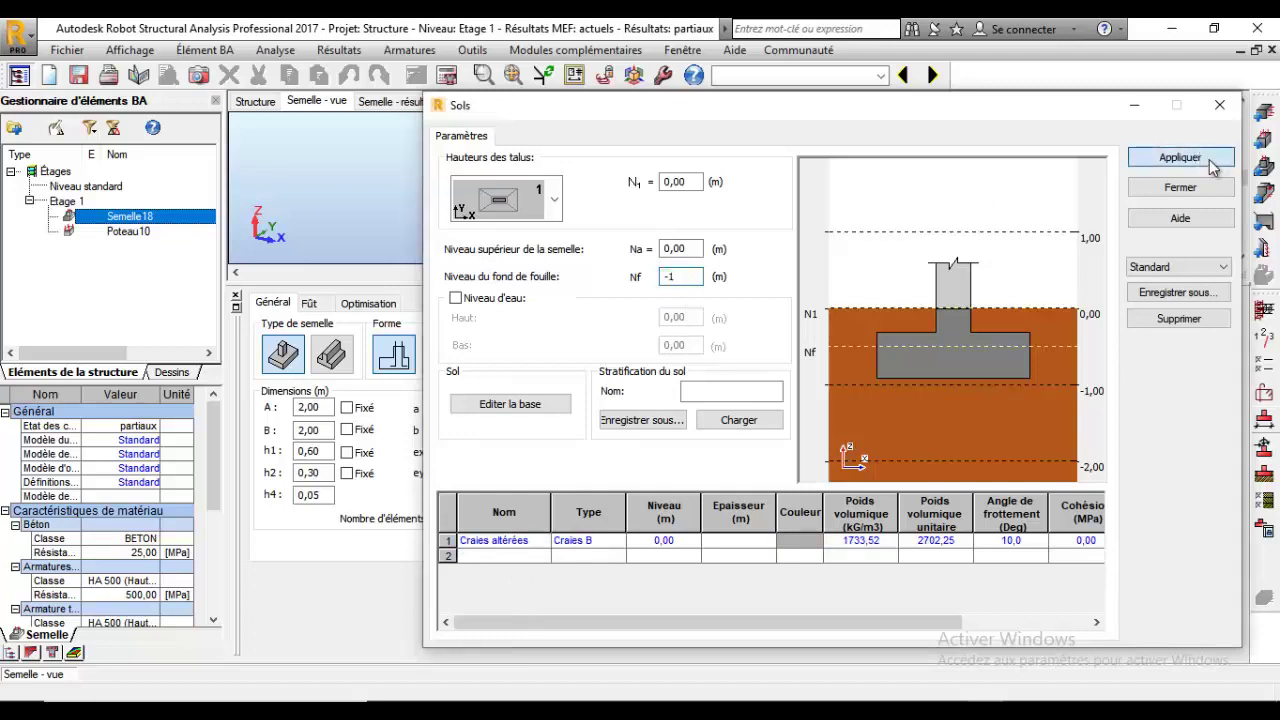
click(1221, 107)
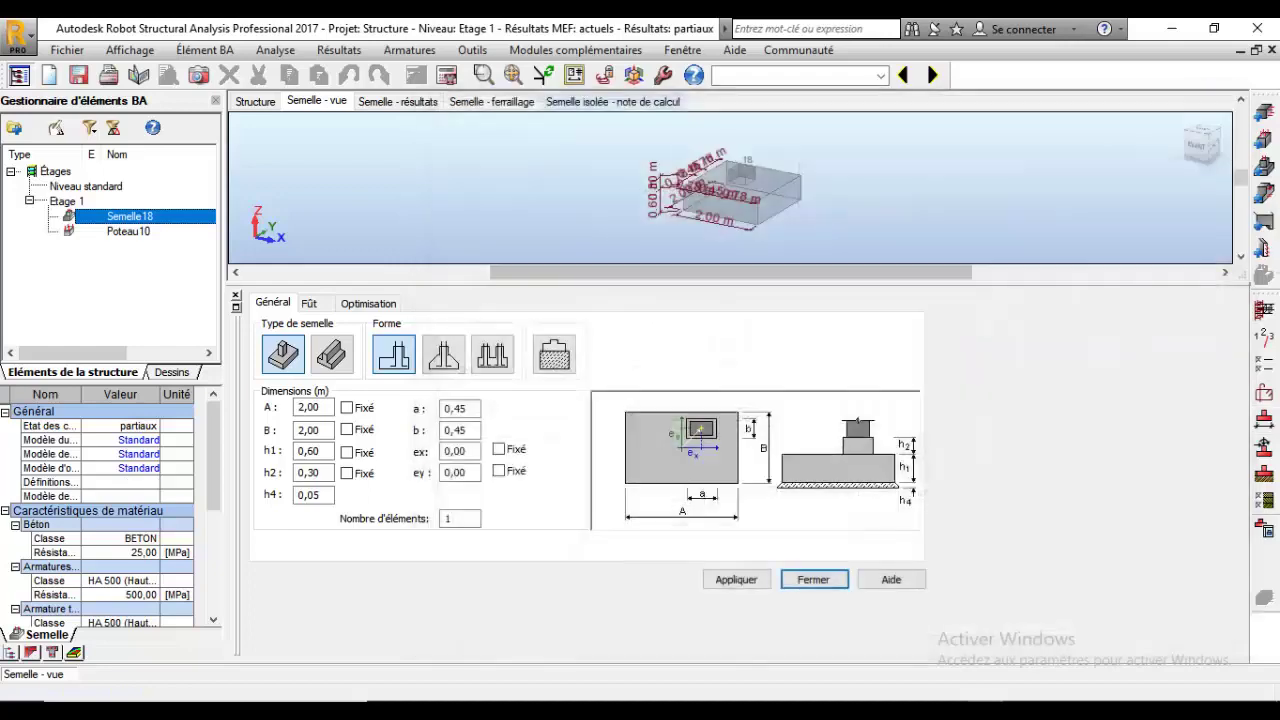
Step: Open the footing's DTU 13.12 geotechnical options and choose the ELS stress for the Pressiométrique de contrainte method, editing its qu value
click(1266, 499)
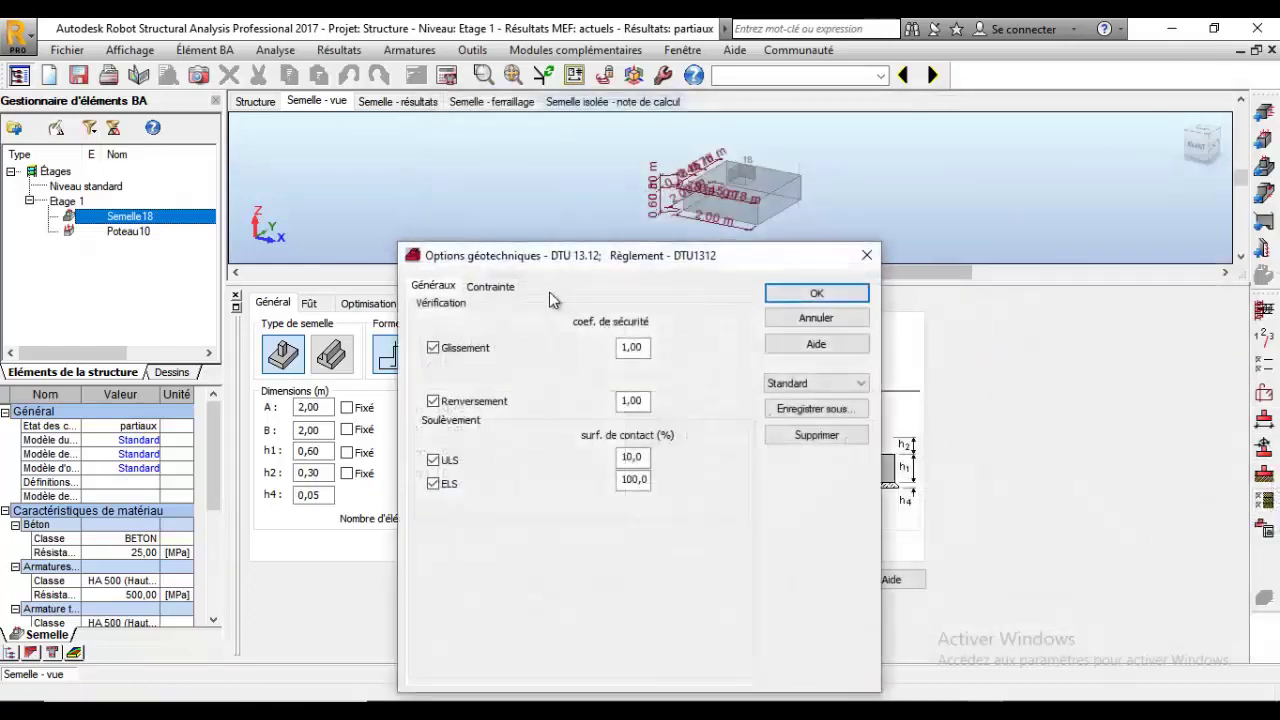
drag(515, 257, 512, 158)
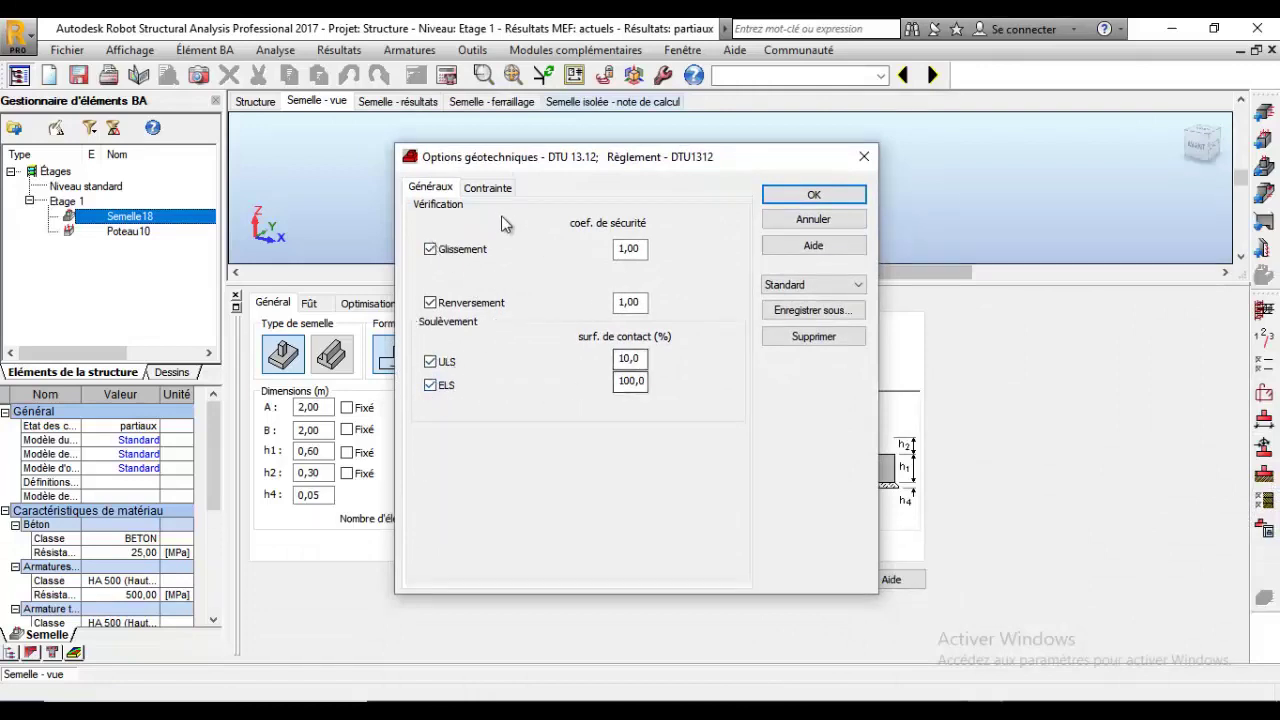
click(487, 188)
click(458, 368)
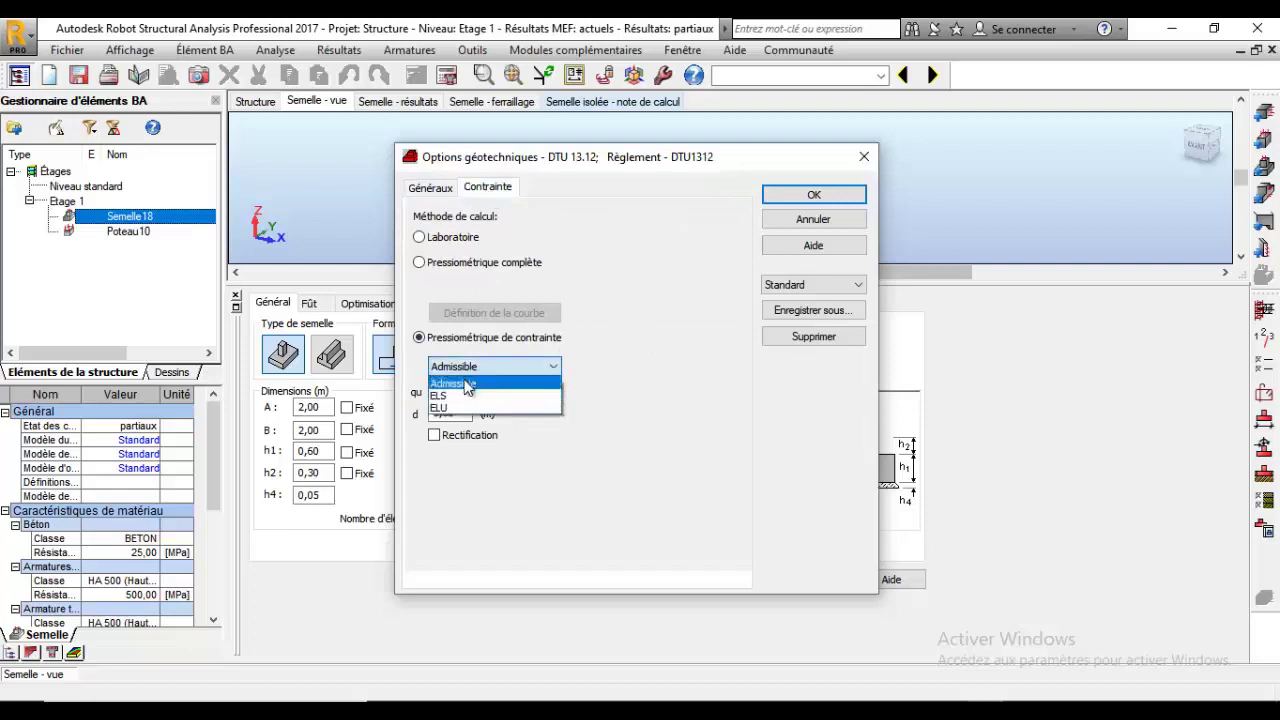
click(460, 396)
drag(466, 390, 432, 390)
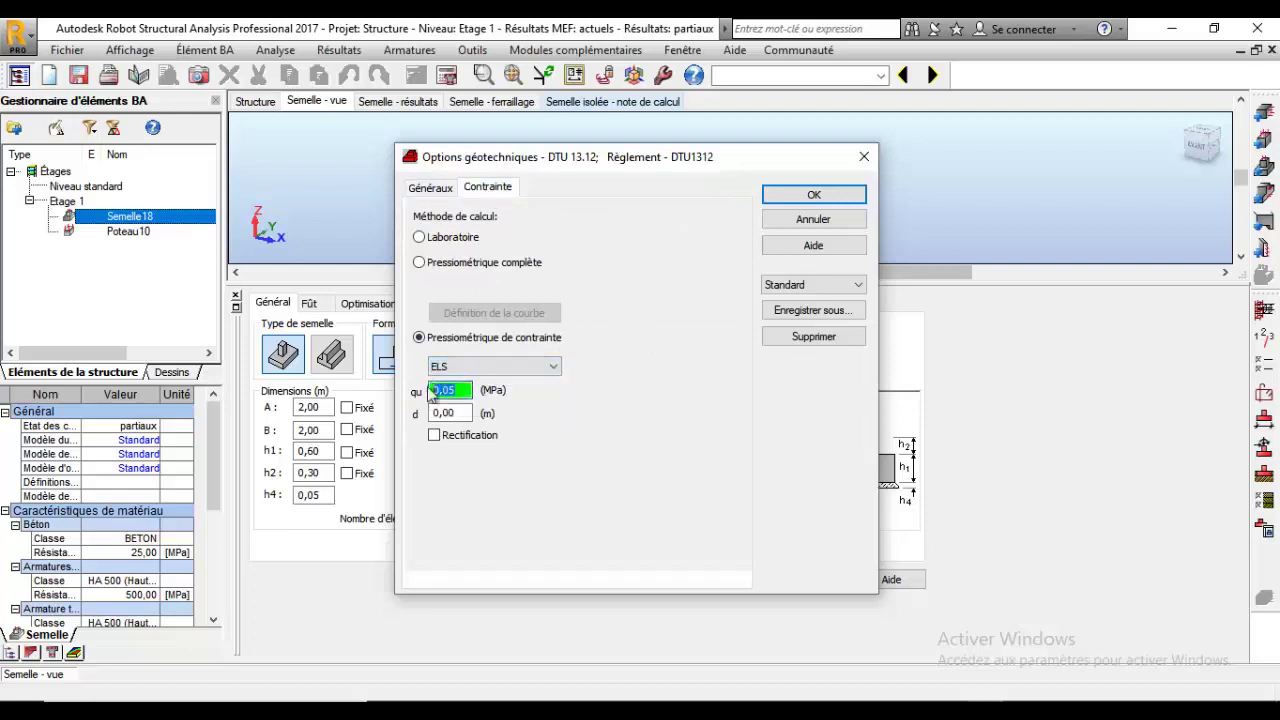
key(BackSpace)
key(Return)
Step: Try the Laboratoire calculation method and switch back to Pressiométrique de contrainte
click(439, 192)
click(487, 190)
click(460, 243)
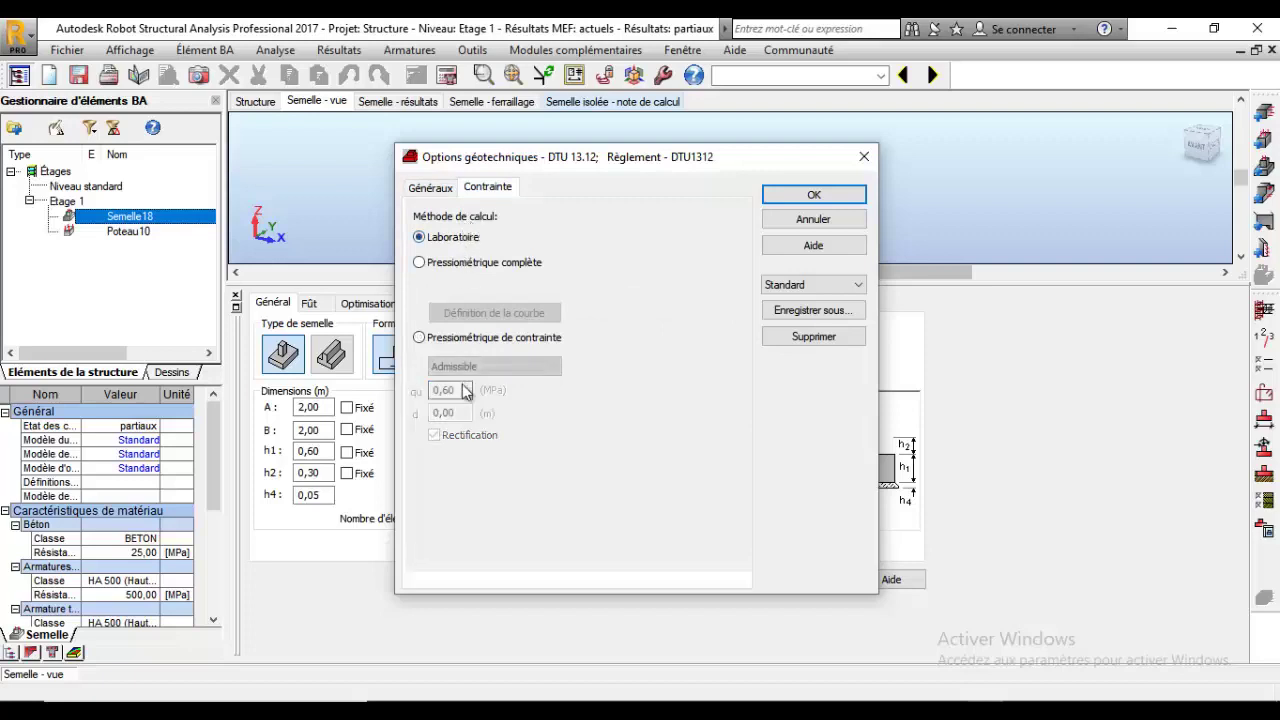
click(455, 340)
click(438, 188)
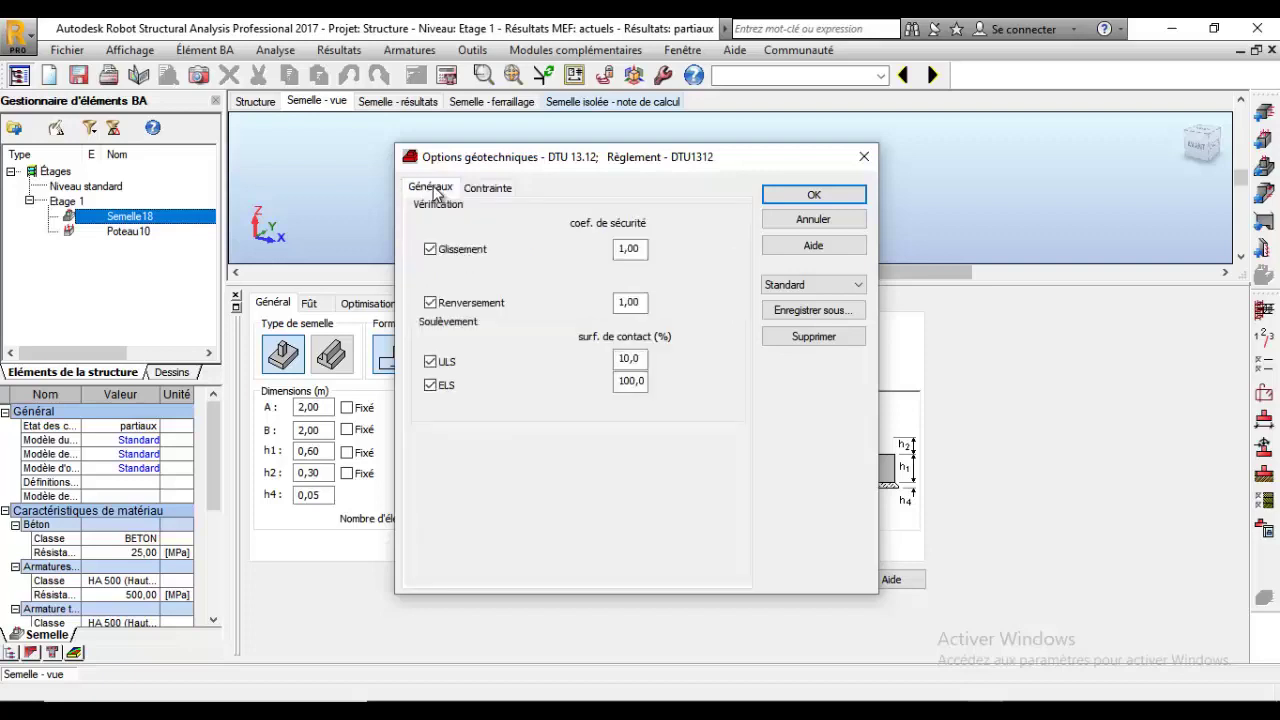
click(488, 188)
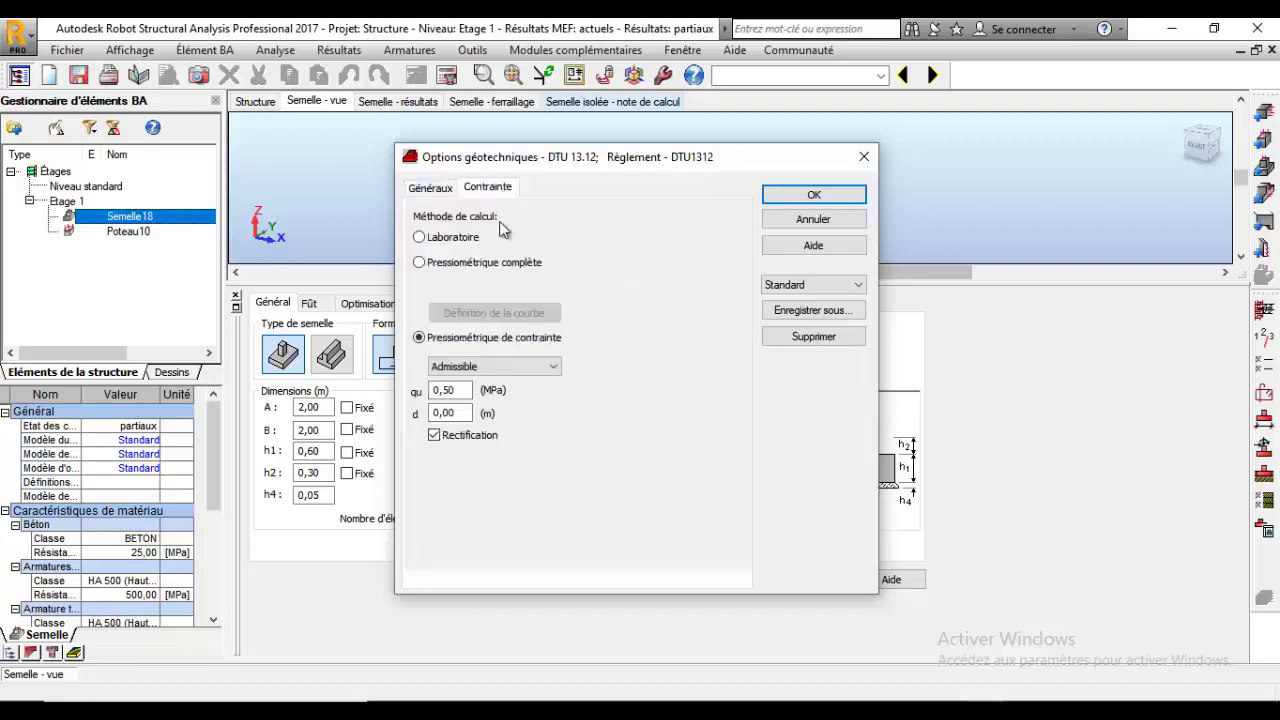
Step: Set the pressuremeter stress type to ELS with qu at 0.2 MPa
click(470, 367)
click(440, 395)
drag(468, 390, 425, 389)
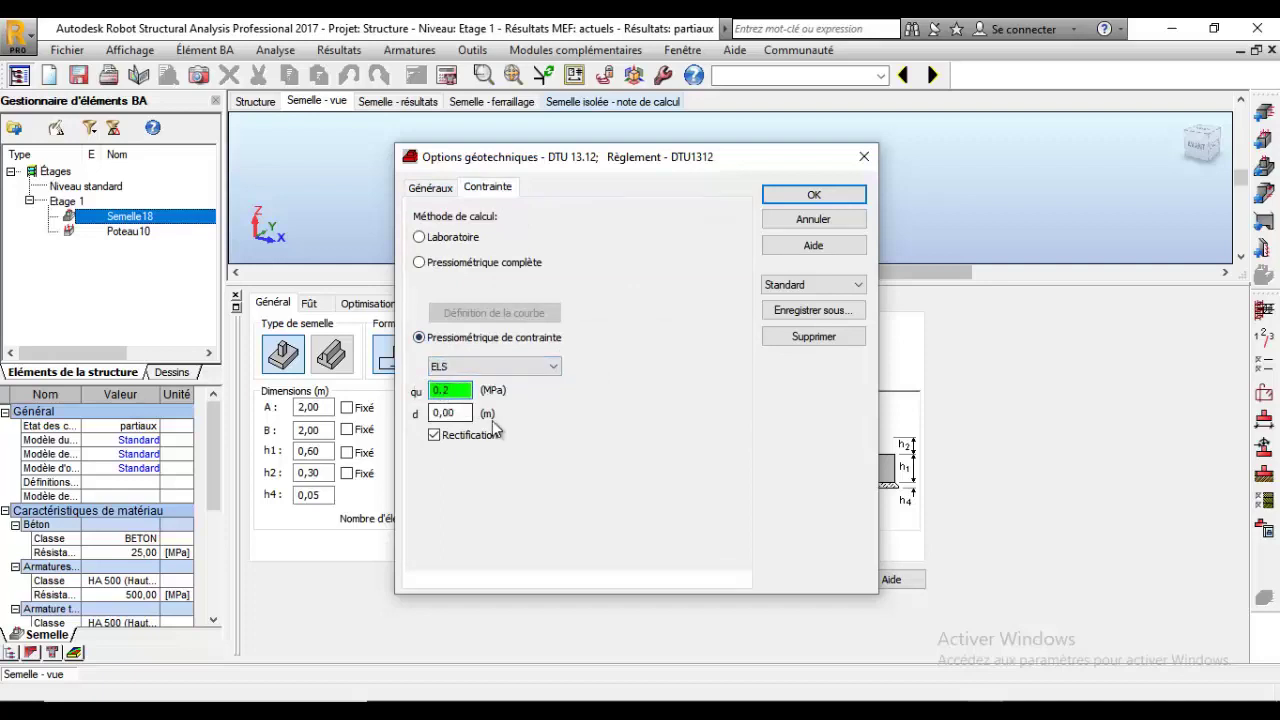
key(Tab)
Step: Switch the pressuremeter stress type to Admissible and accept the geotechnical options
click(503, 369)
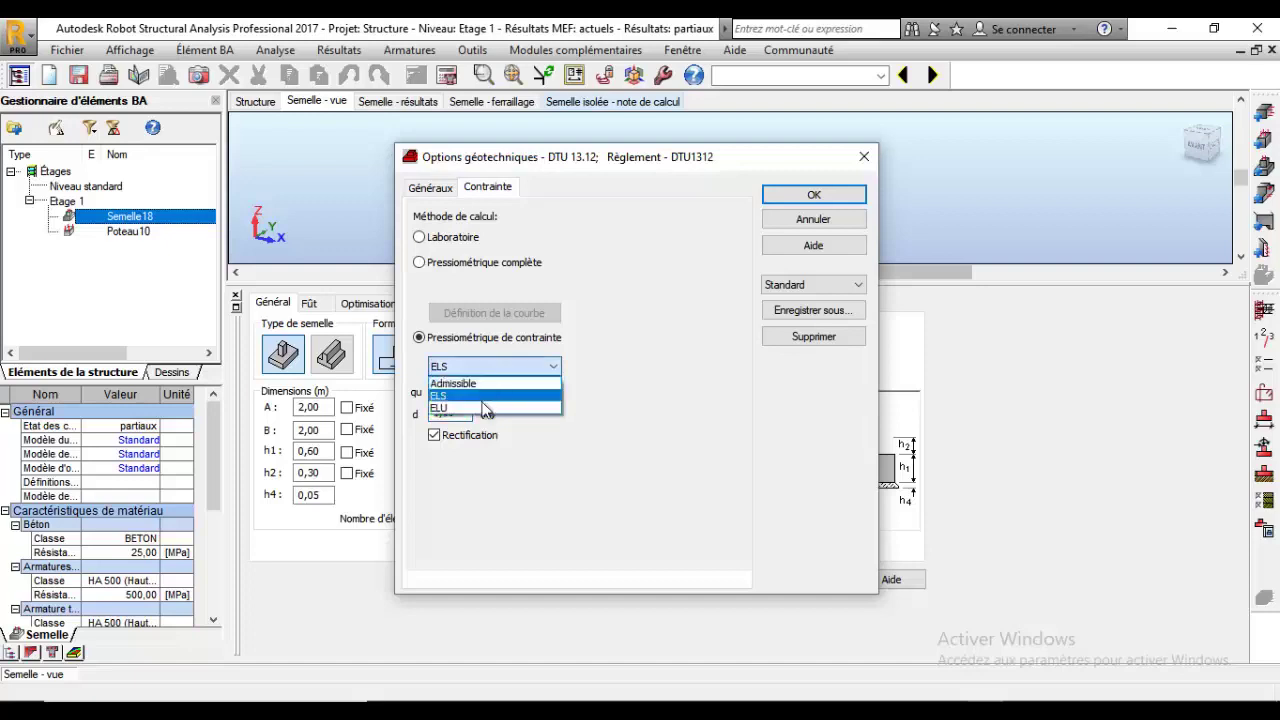
click(486, 408)
click(491, 395)
click(489, 370)
click(489, 385)
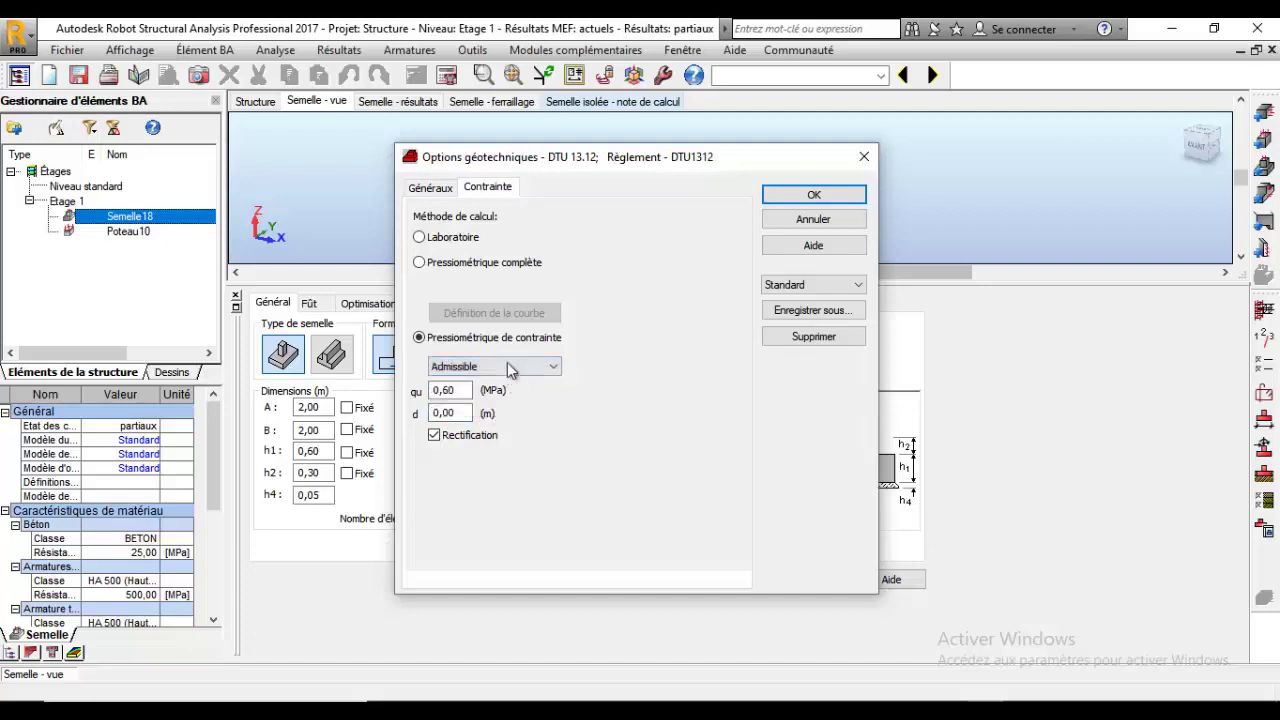
click(431, 194)
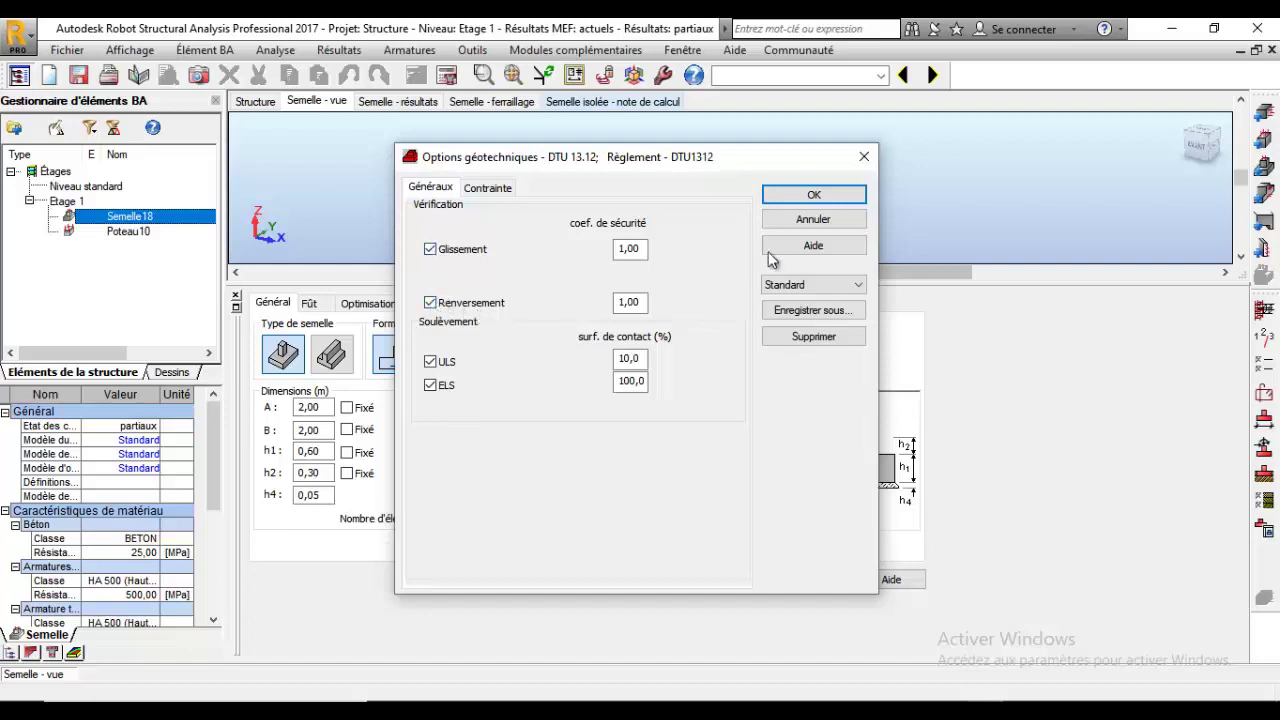
click(795, 196)
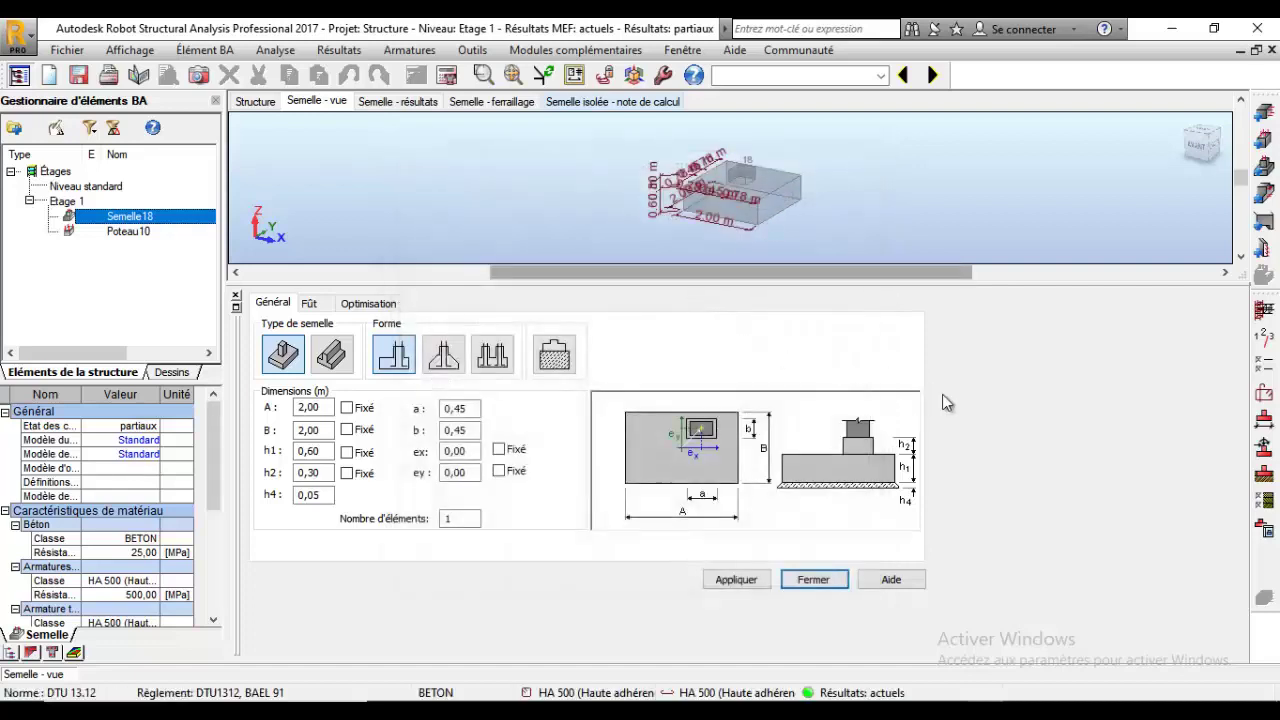
Step: In the geotechnical options, disable the Glissement, Renversement and both ULS and ELS Soulèvement verifications, and accept
click(1265, 498)
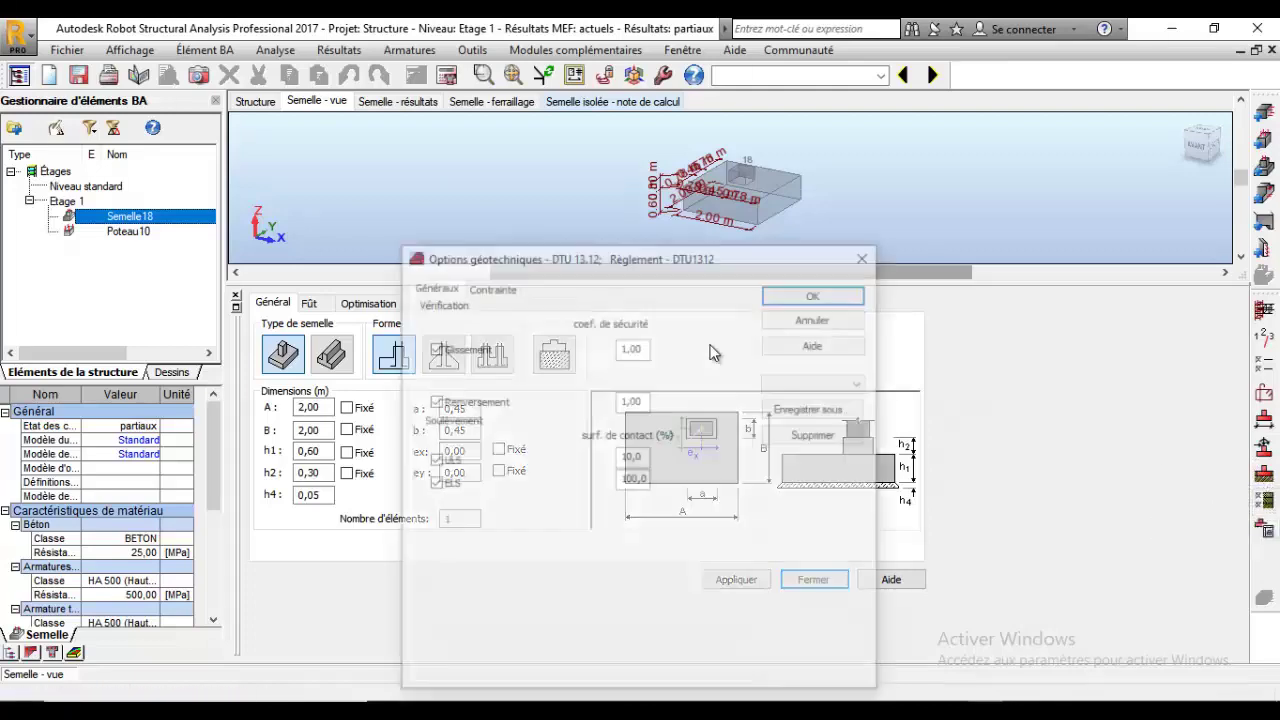
drag(547, 260, 693, 233)
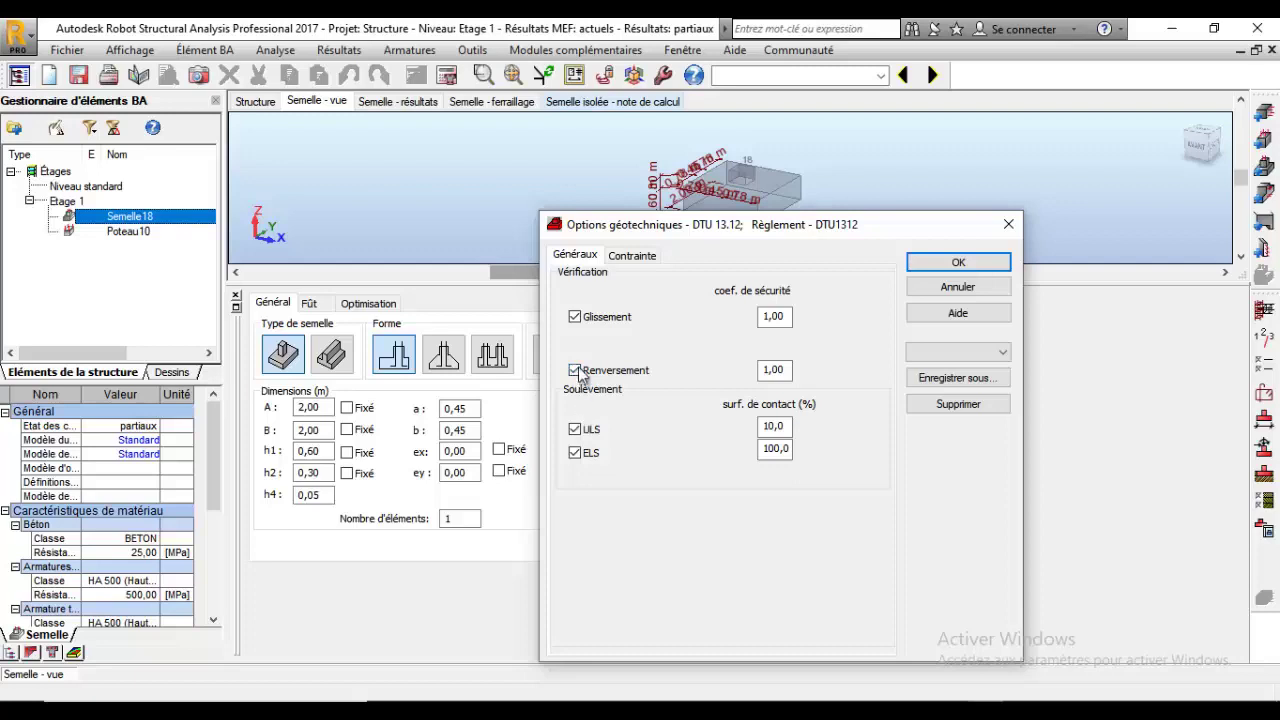
click(575, 430)
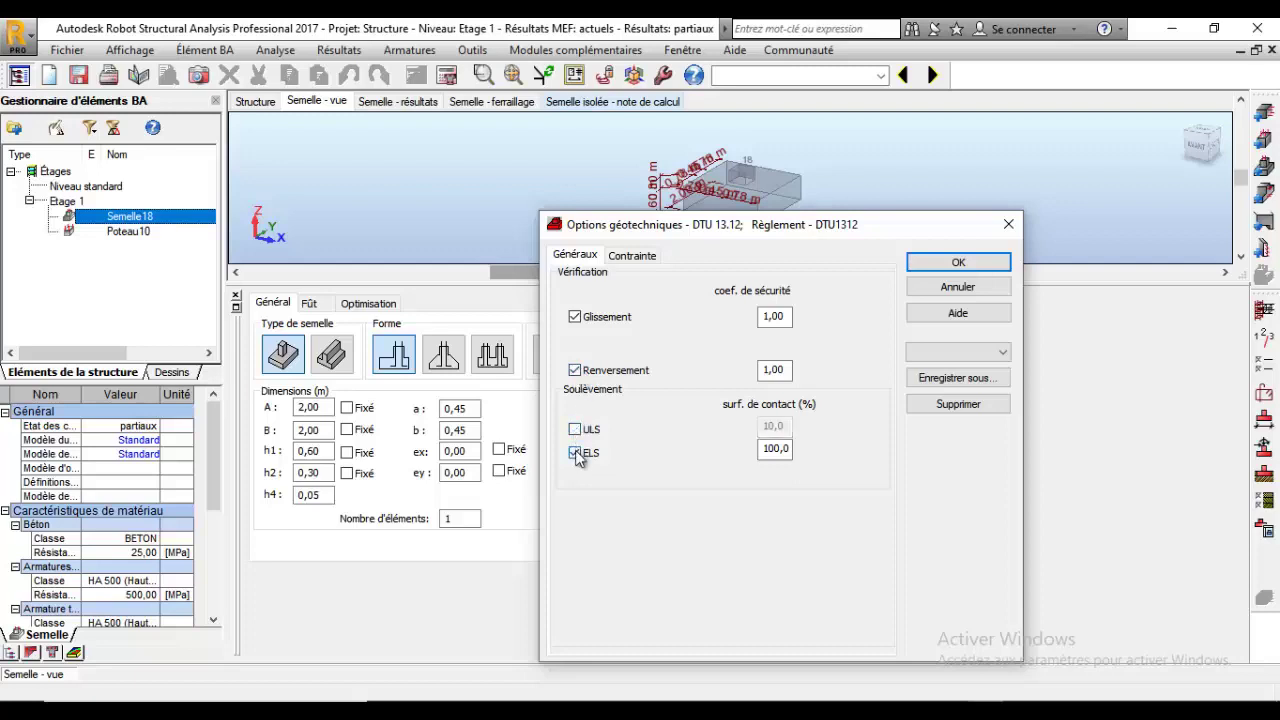
click(576, 454)
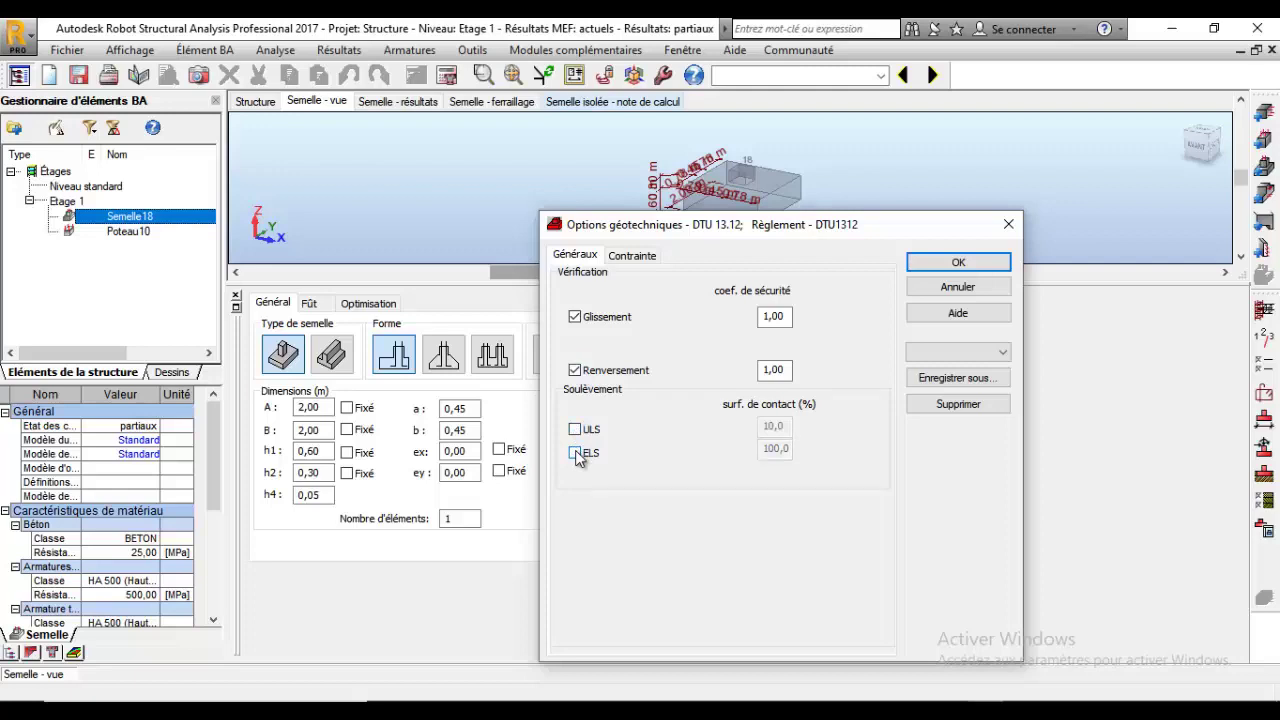
click(576, 372)
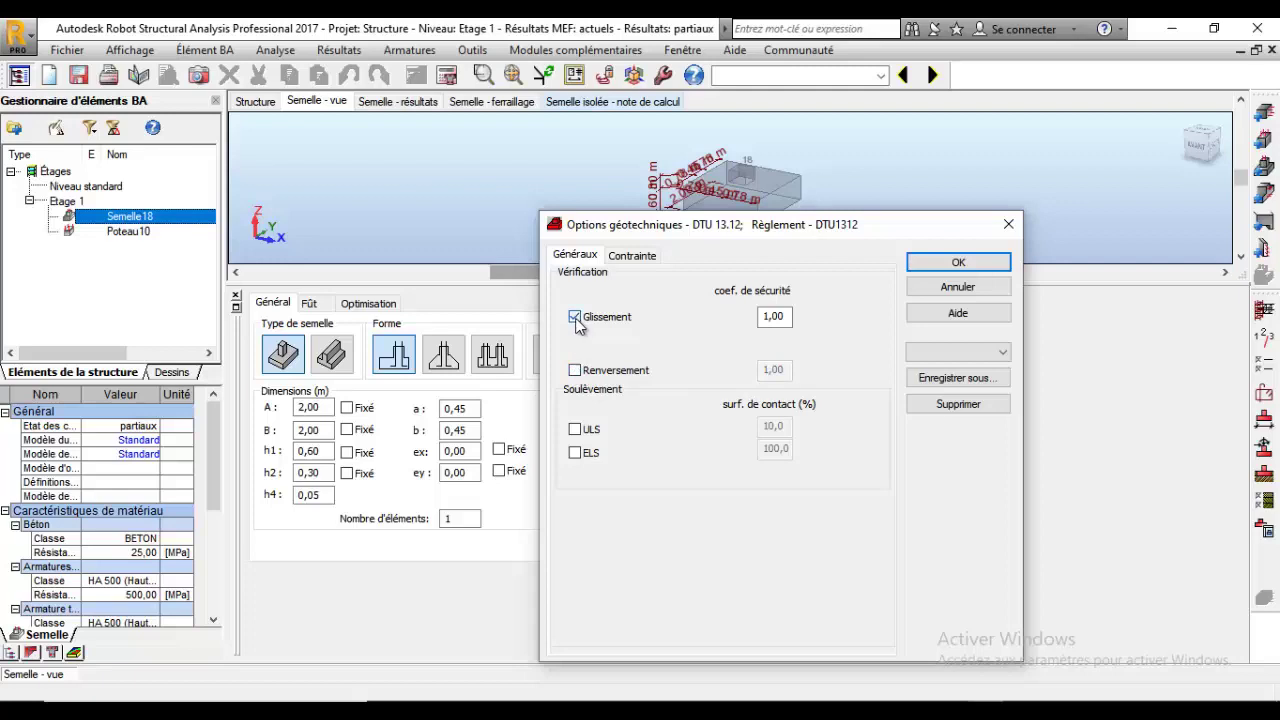
click(576, 320)
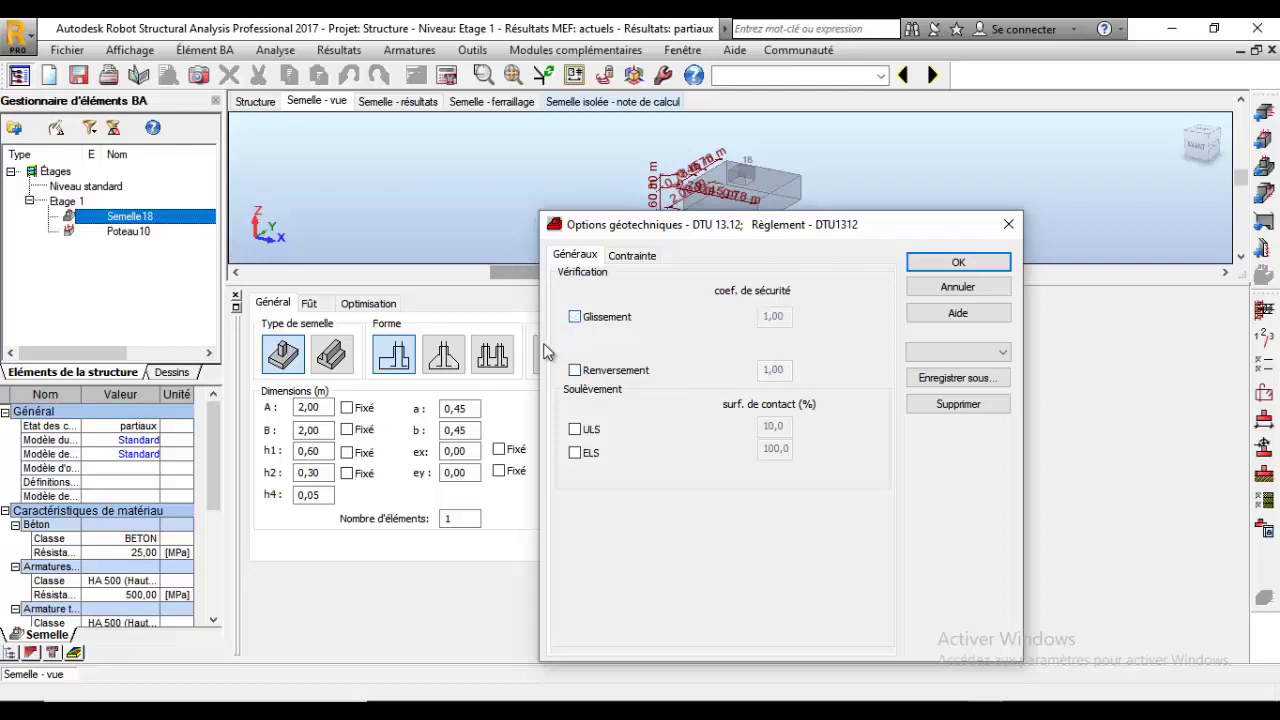
click(959, 263)
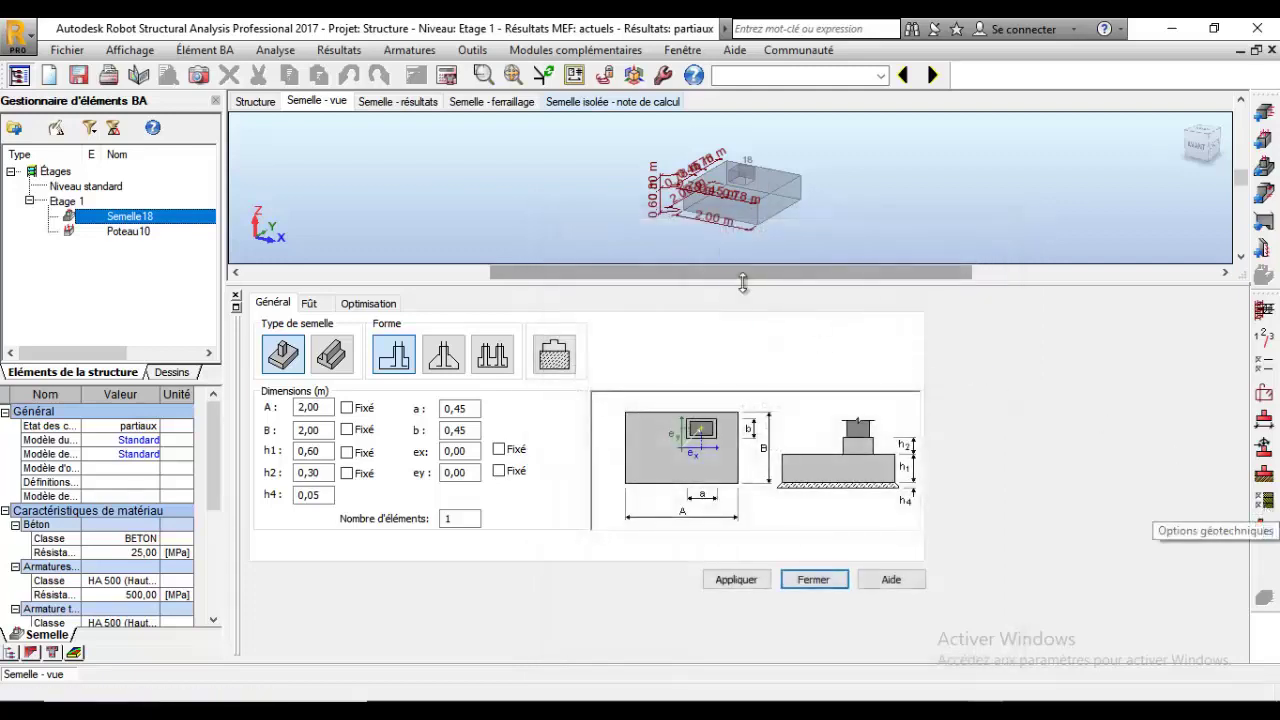
Step: In the BAEL 91 calculation options, enable Dispositions sismiques and choose the footing's concrete from the material list
click(1266, 386)
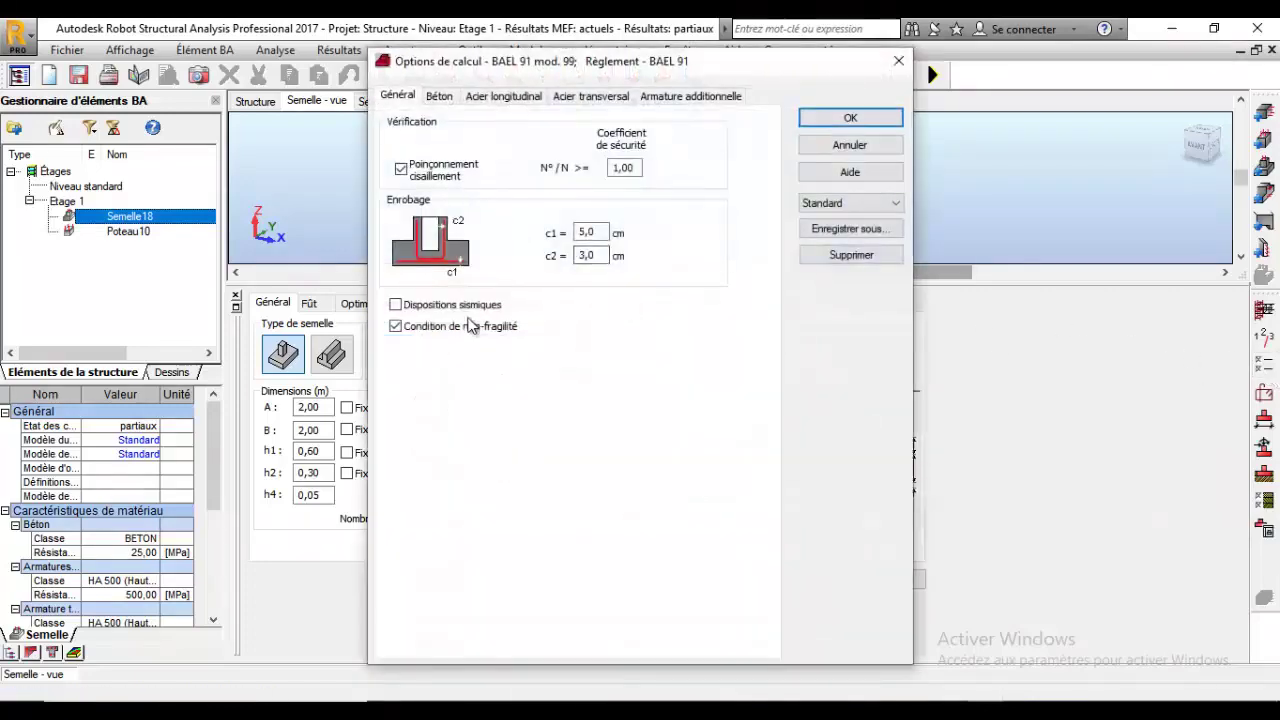
click(452, 306)
click(444, 100)
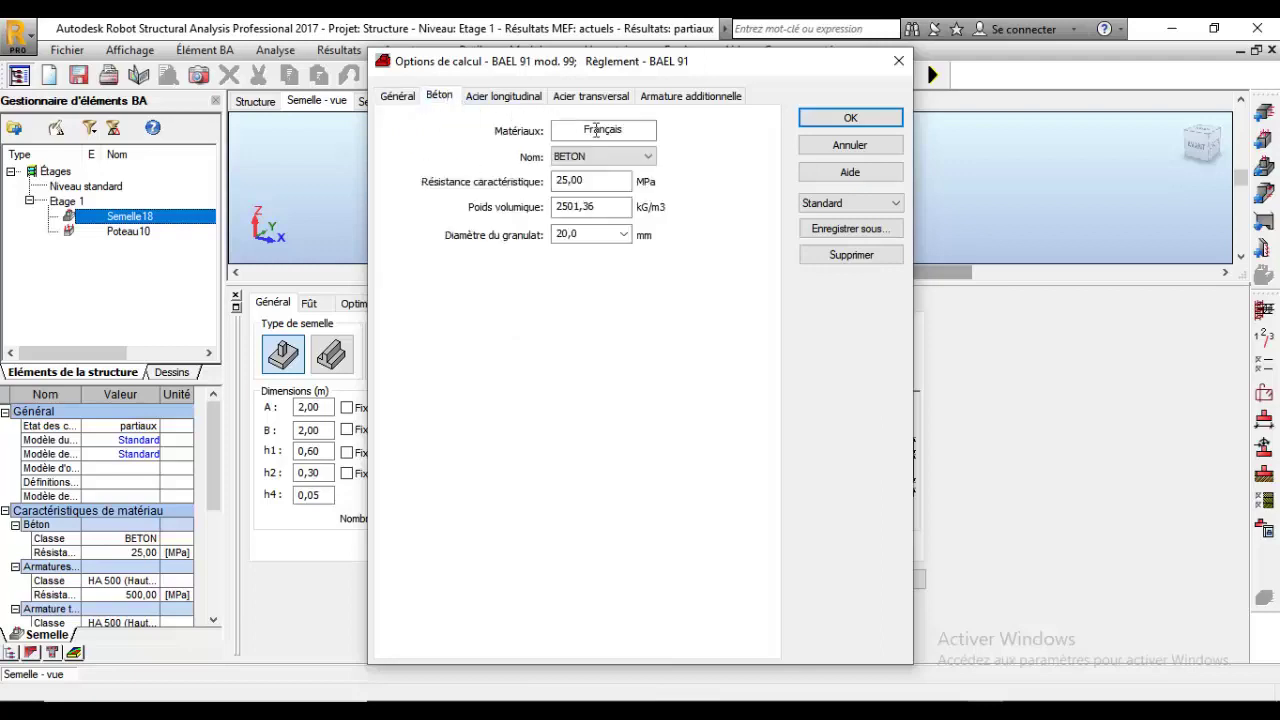
click(617, 160)
click(620, 198)
Step: Check the transversal and additional steel, exclude the 8 mm diameter from the longitudinal steel, and accept the BAEL 91 calculation options
click(506, 98)
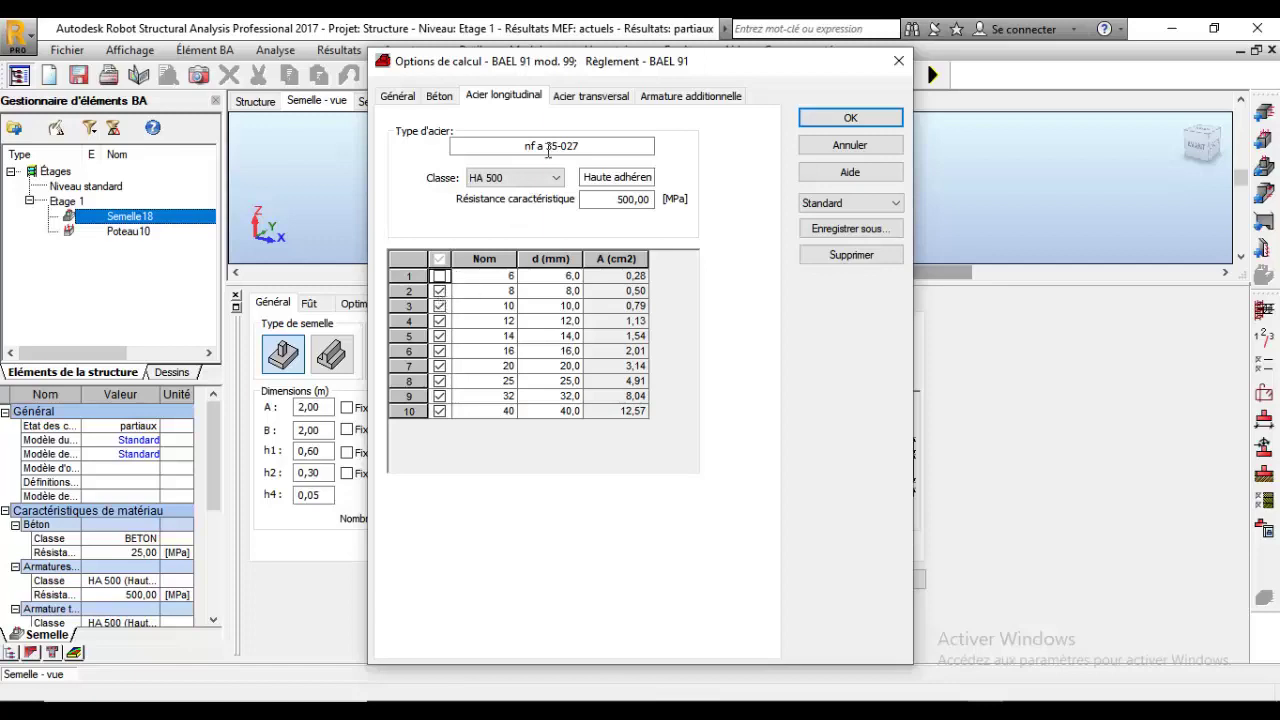
click(590, 96)
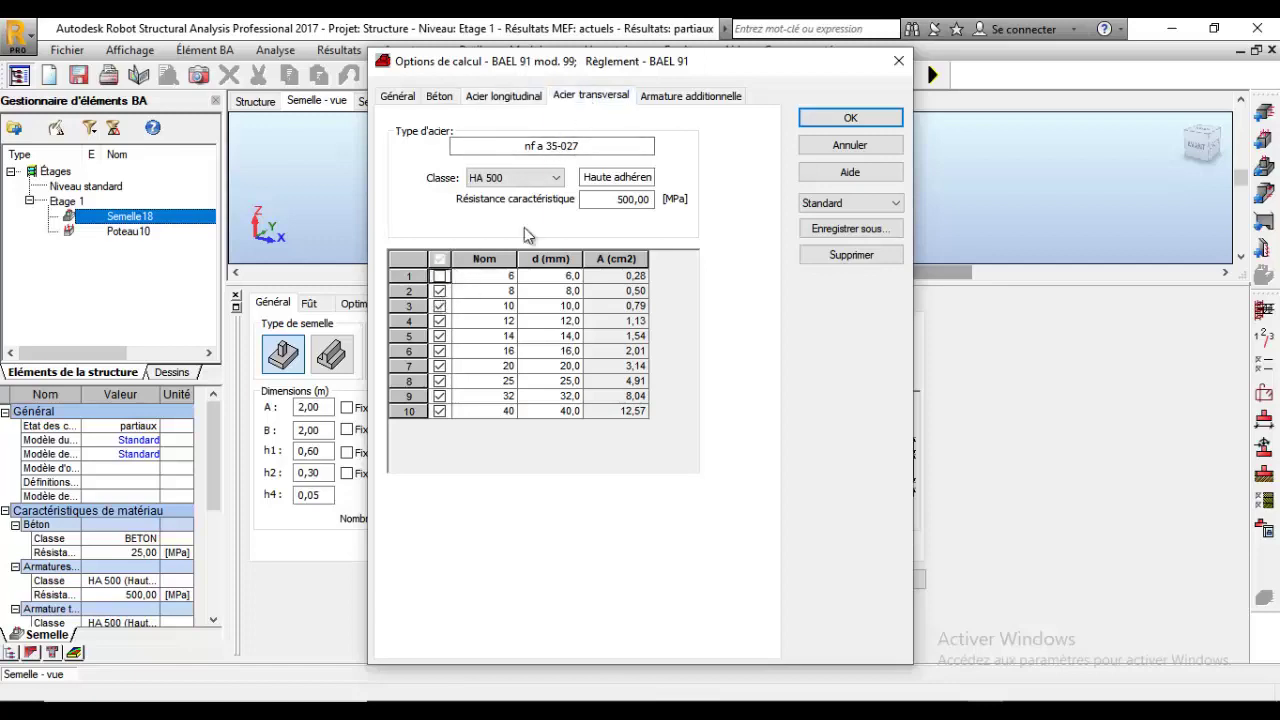
click(680, 96)
click(439, 276)
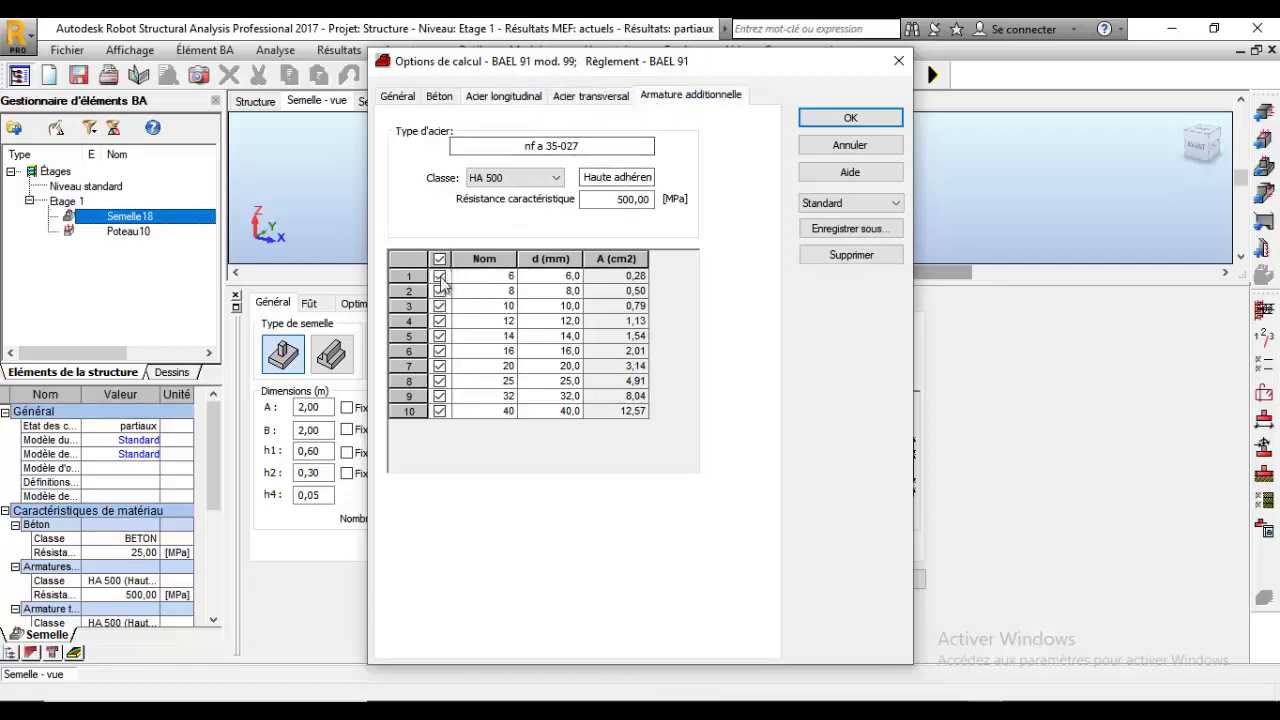
click(439, 279)
click(581, 96)
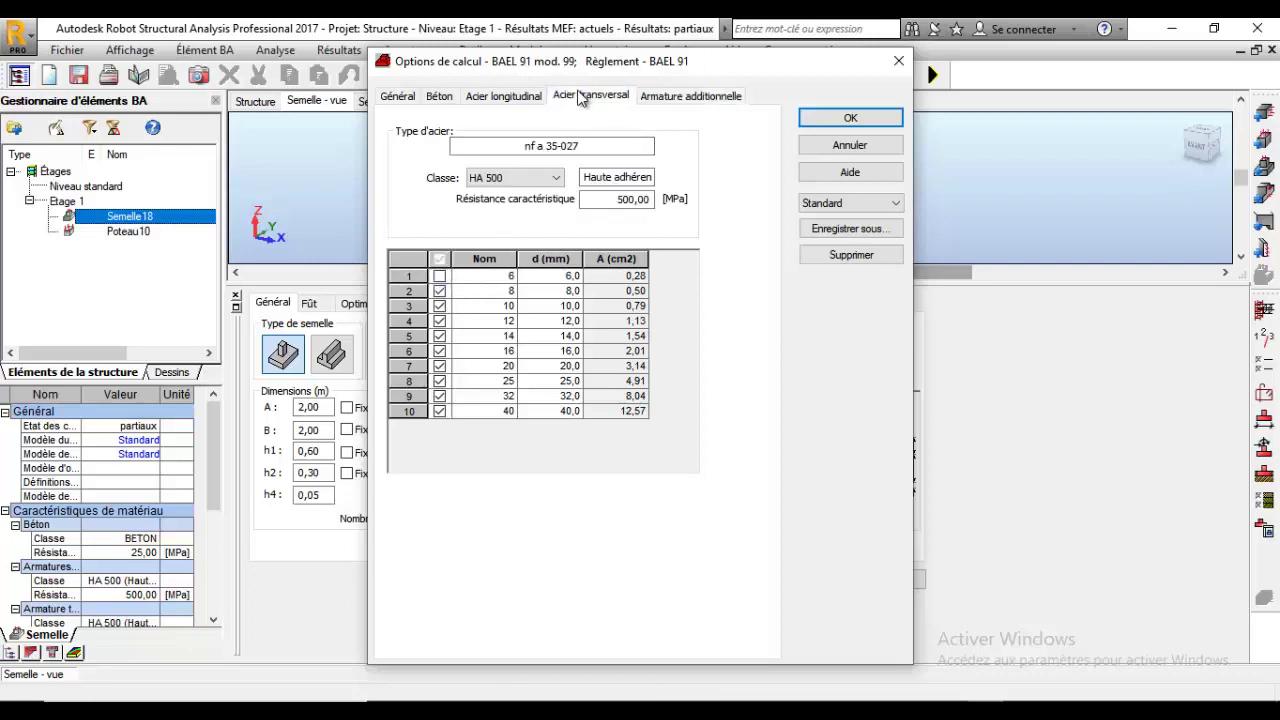
click(509, 96)
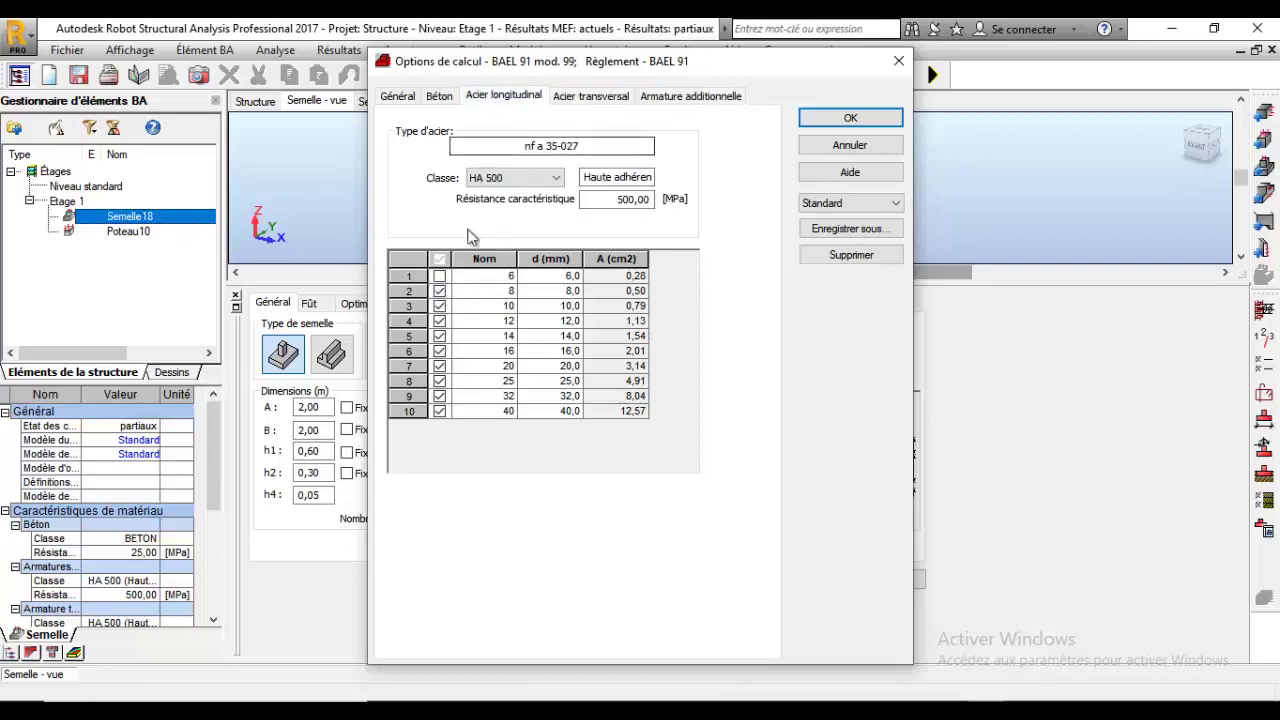
click(439, 291)
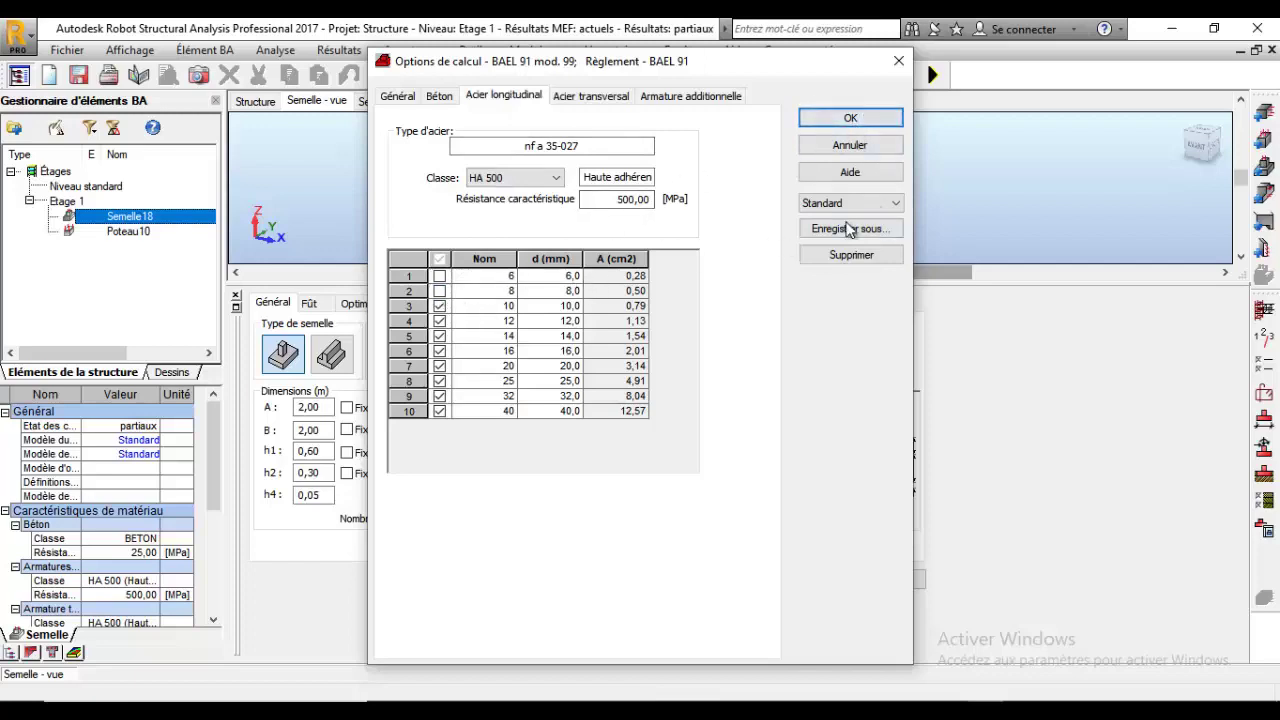
click(850, 119)
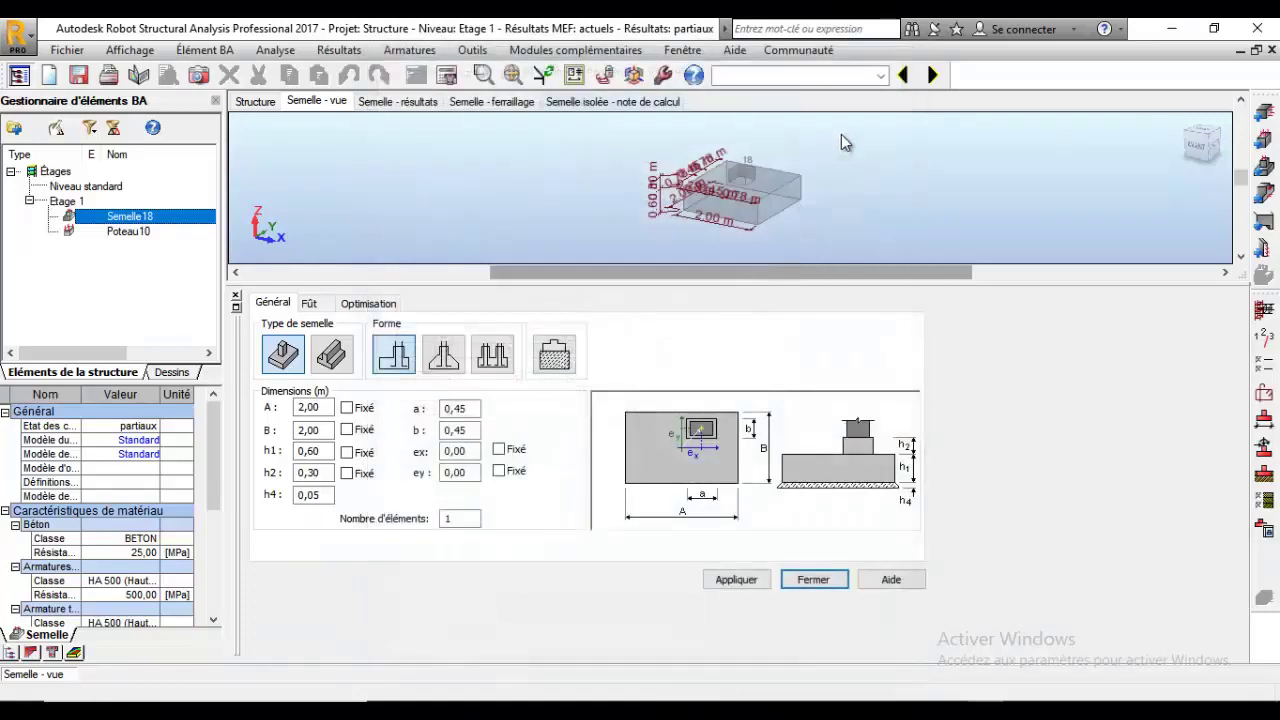
Step: Open the footing's reinforcement arrangement settings and examine the Semelle, Fût, Attentes and Formes parameters
click(1264, 393)
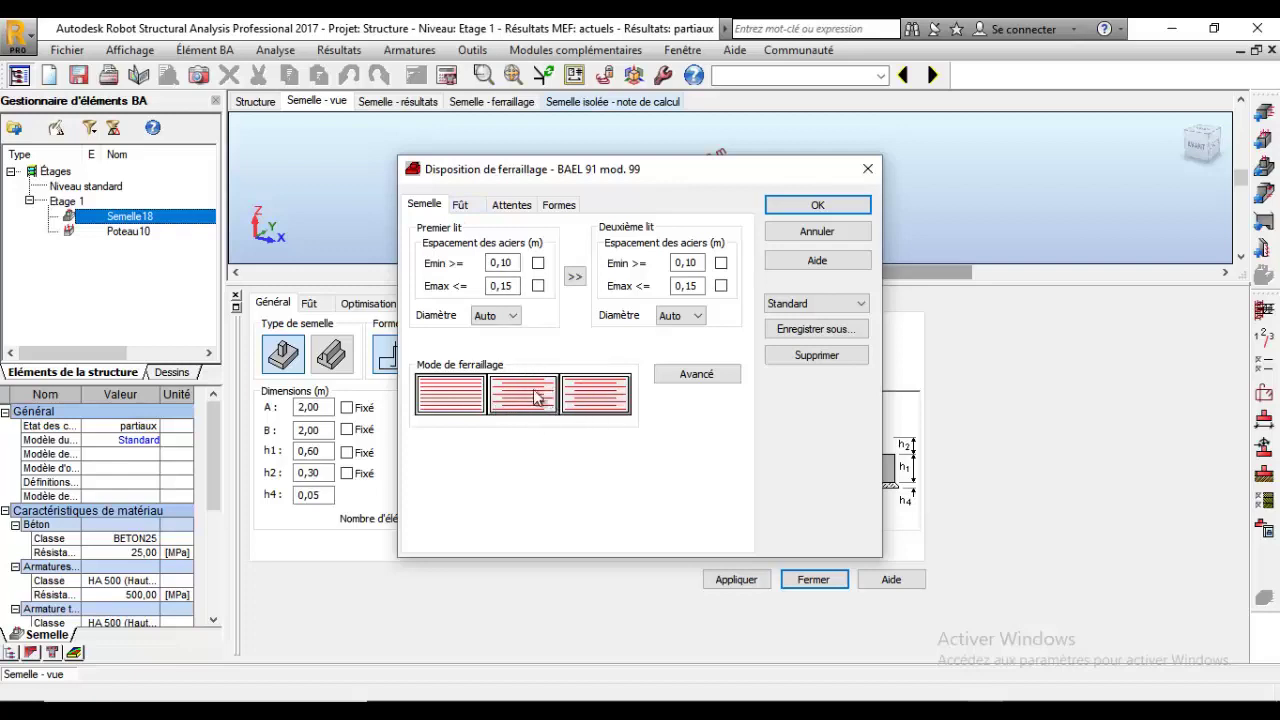
click(462, 206)
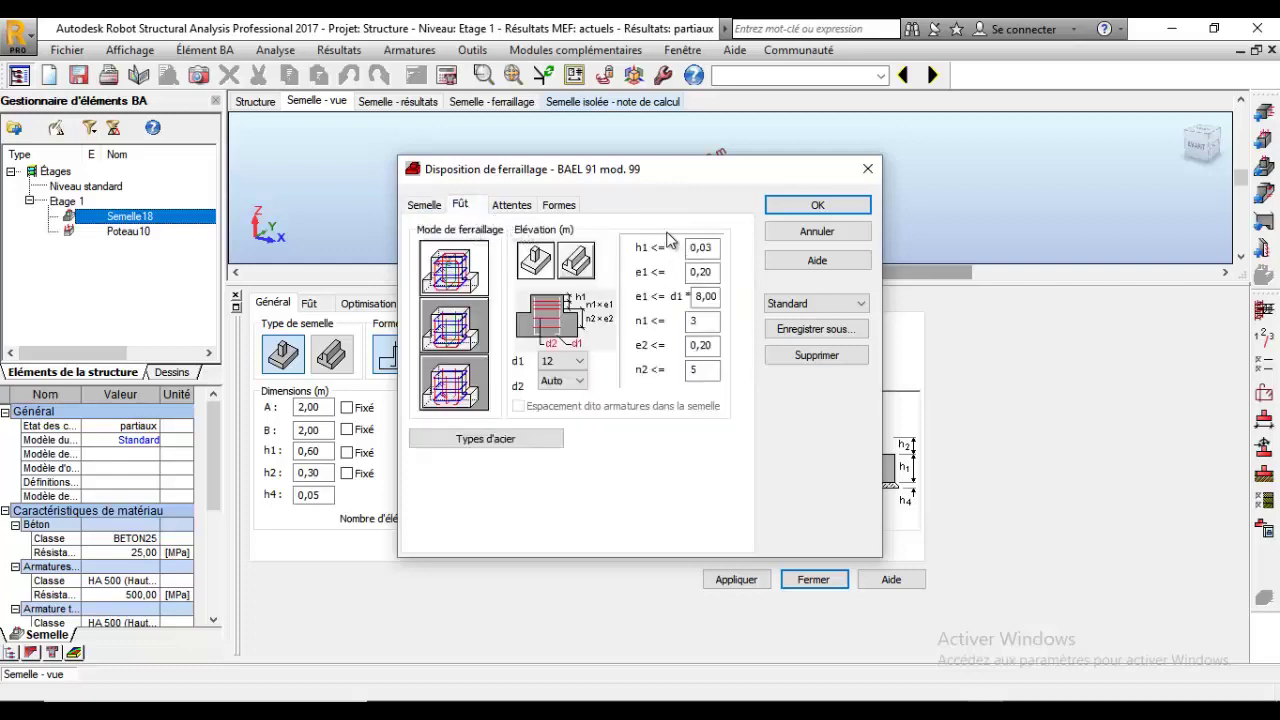
click(506, 206)
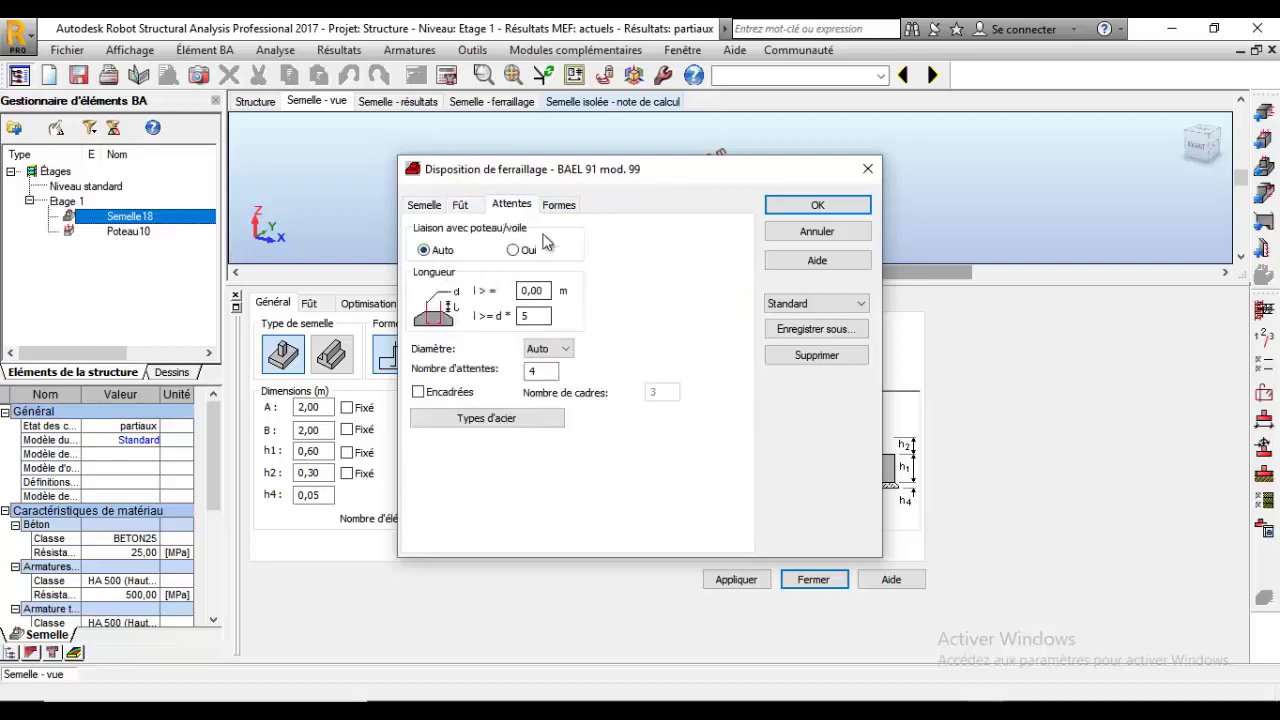
click(560, 205)
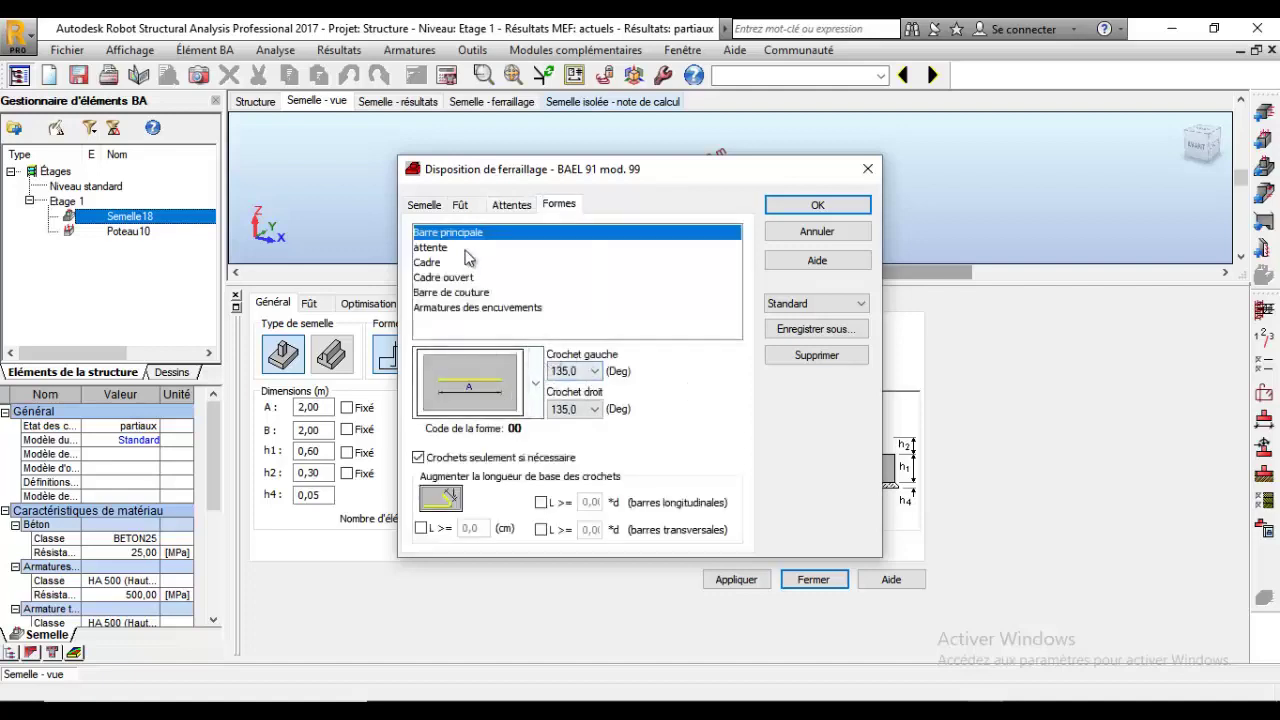
Step: Set both hook angles of the Barre principale shape to 90 degrees, accept, and recheck the Attentes settings
click(587, 374)
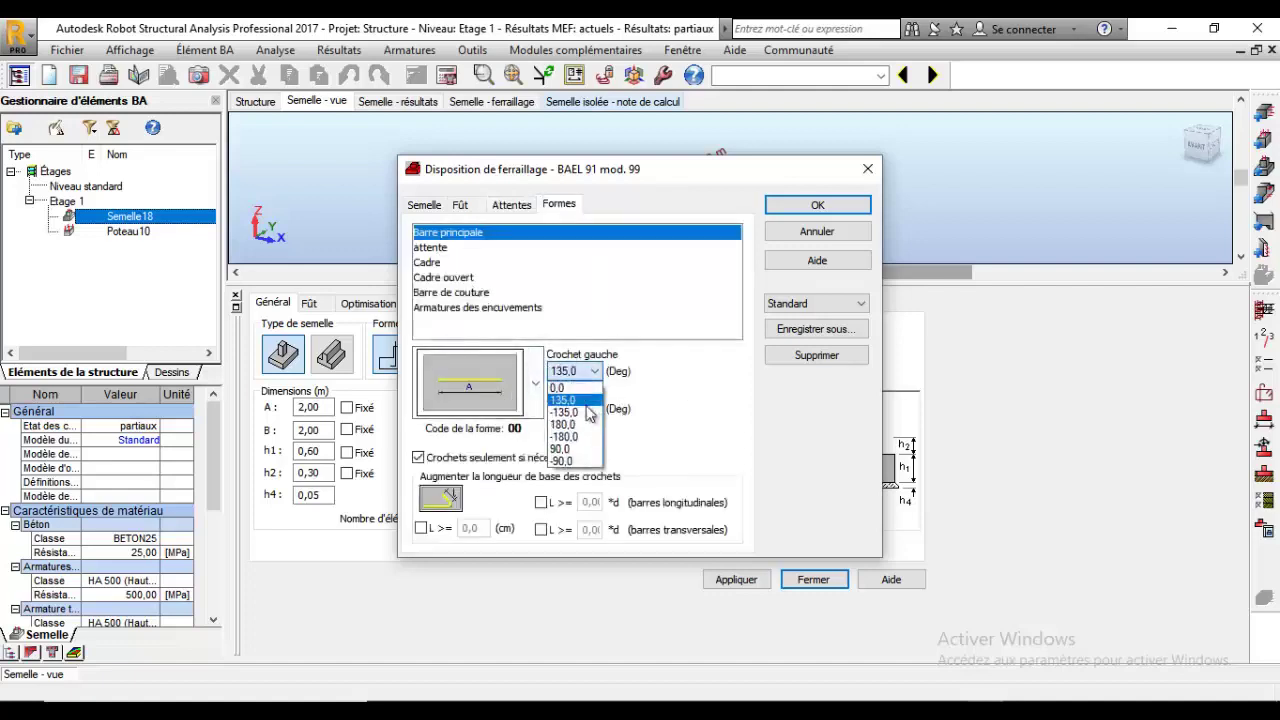
click(588, 412)
click(594, 371)
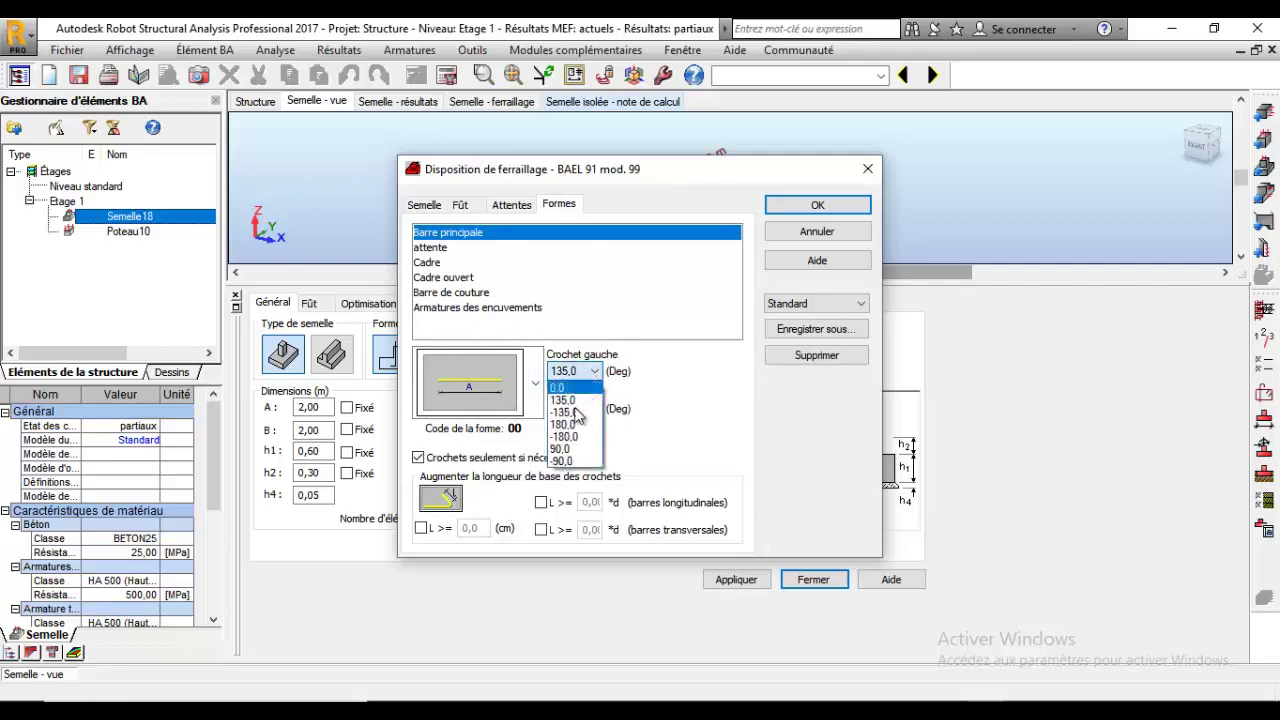
click(565, 437)
click(594, 409)
click(595, 371)
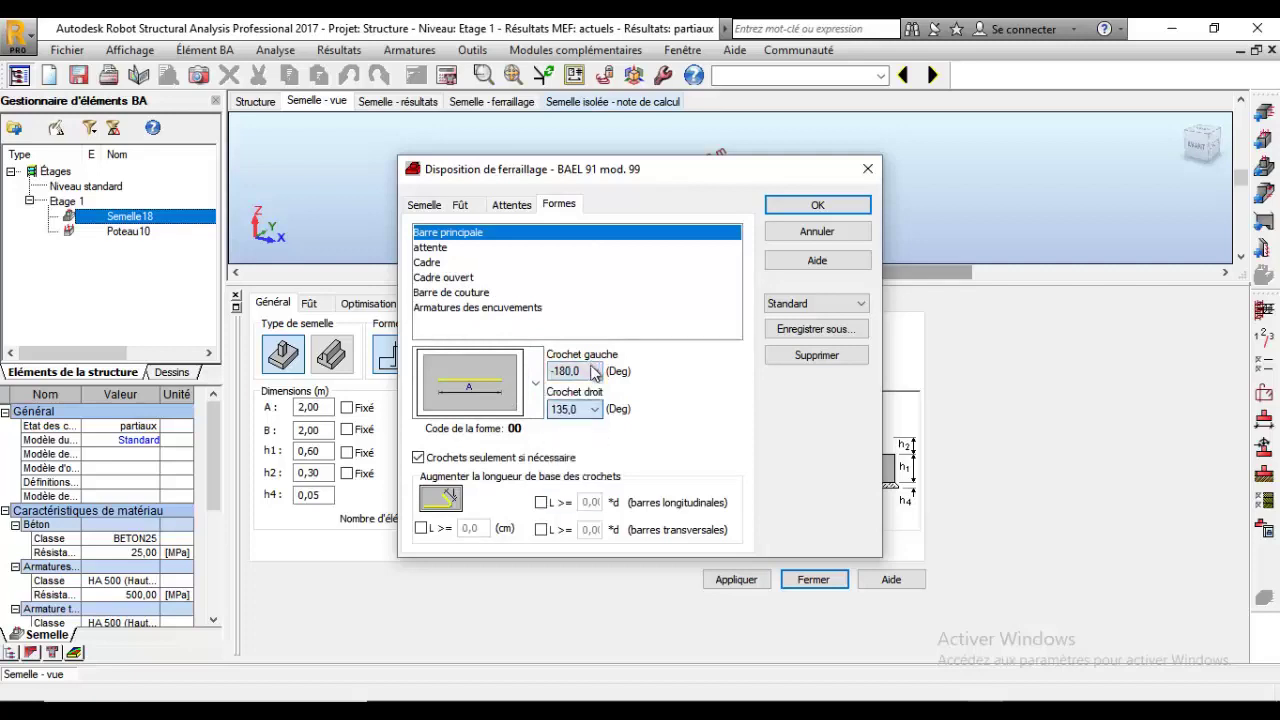
click(566, 449)
click(593, 409)
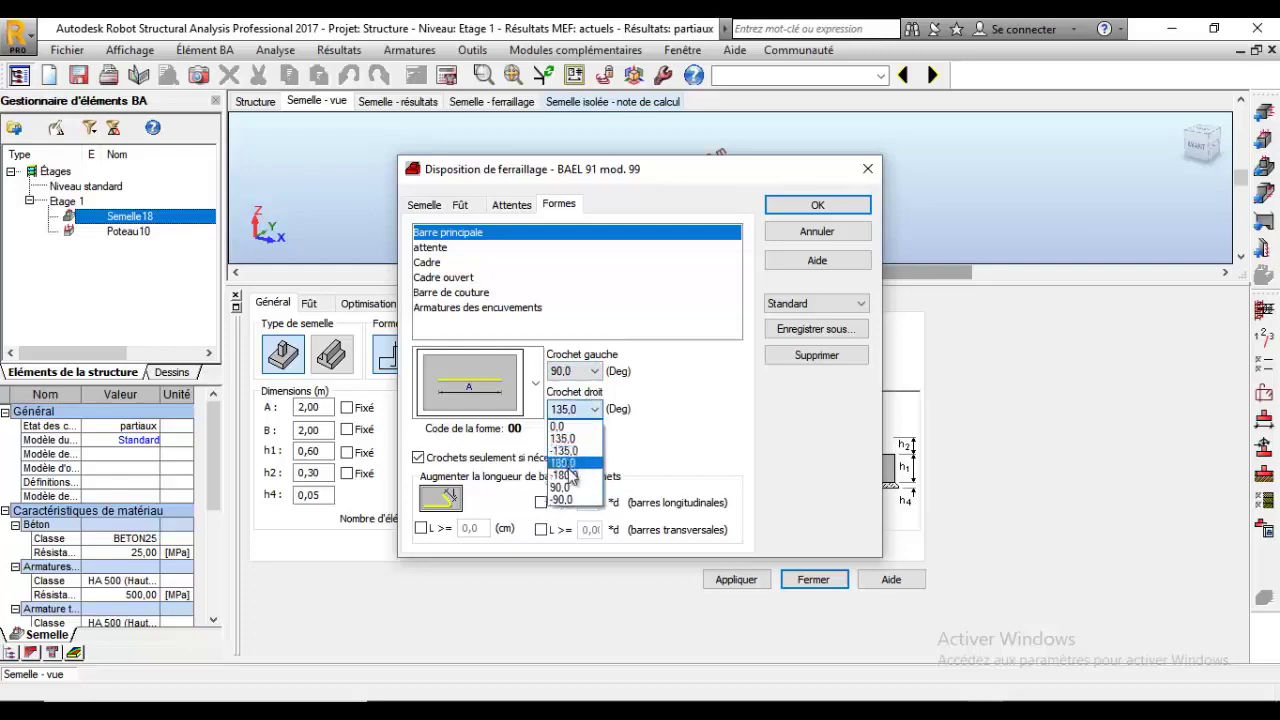
click(570, 488)
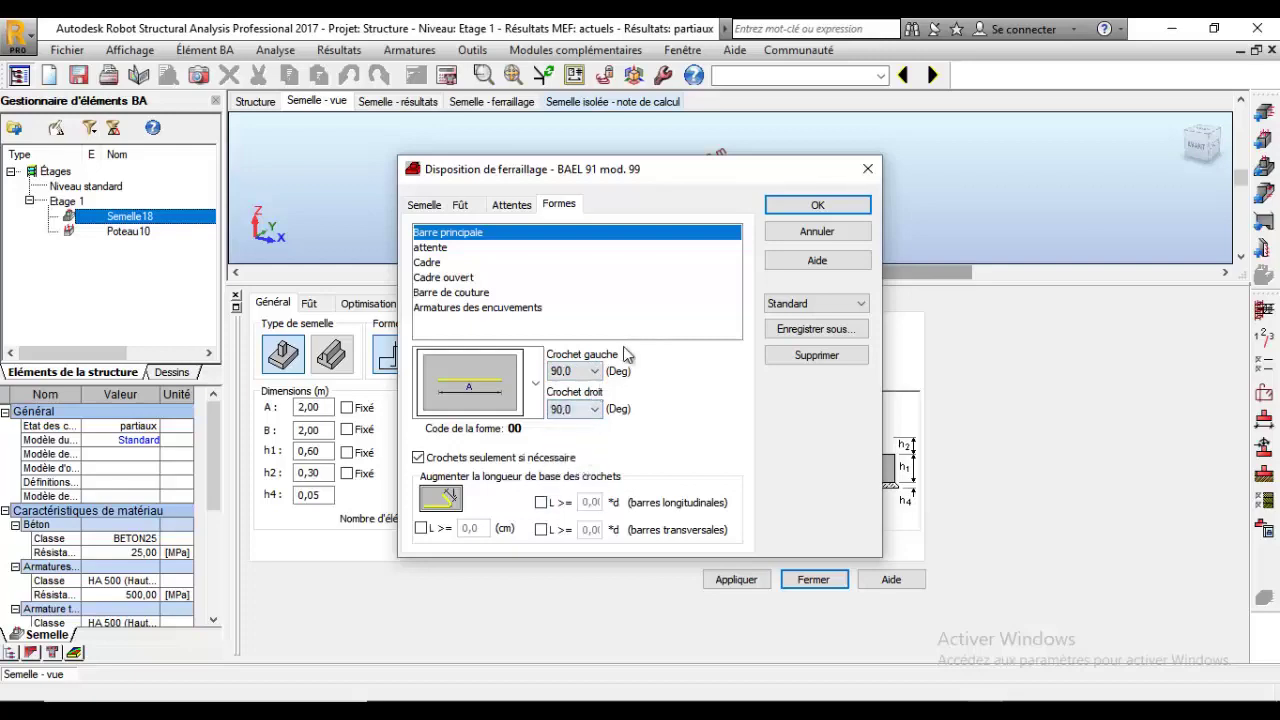
click(816, 207)
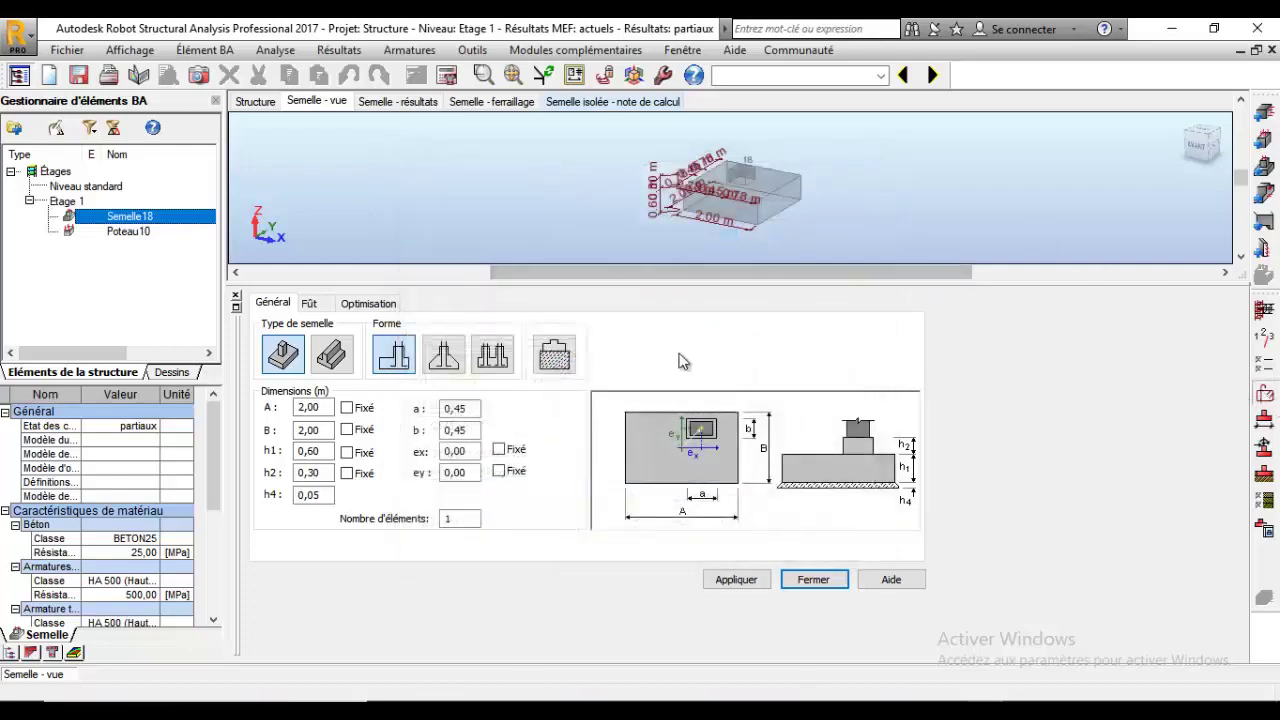
click(501, 207)
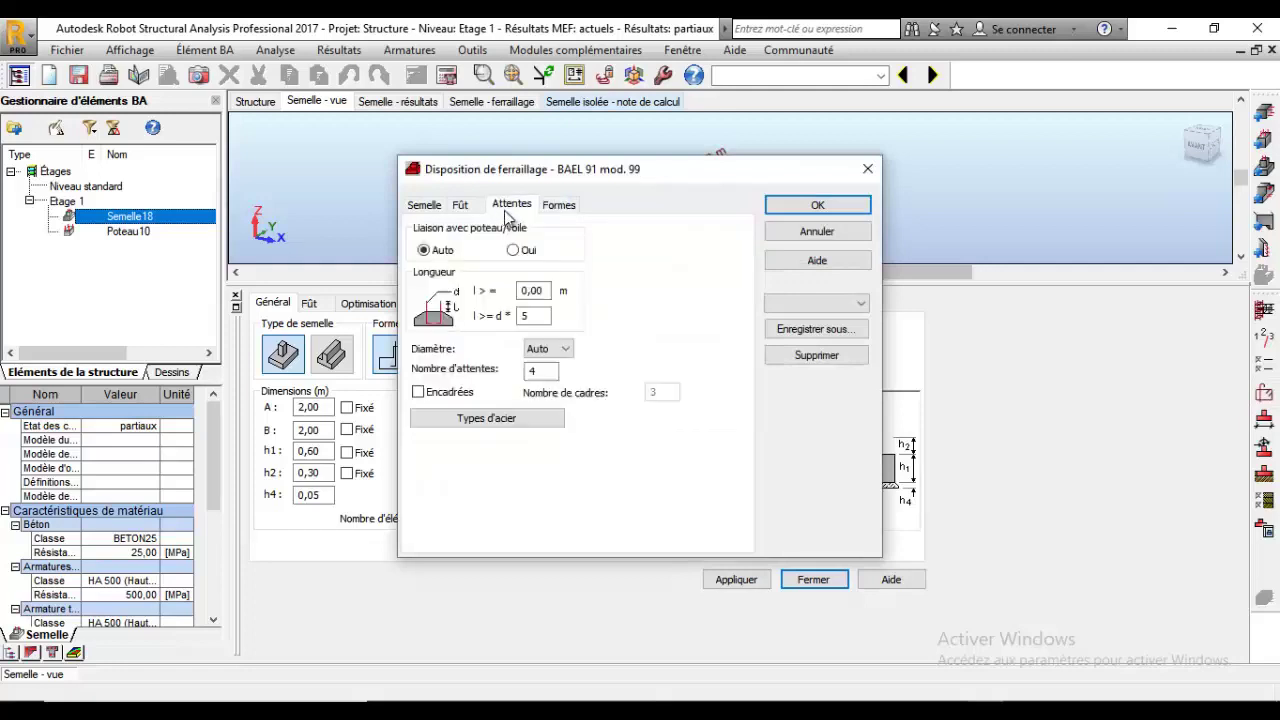
click(818, 207)
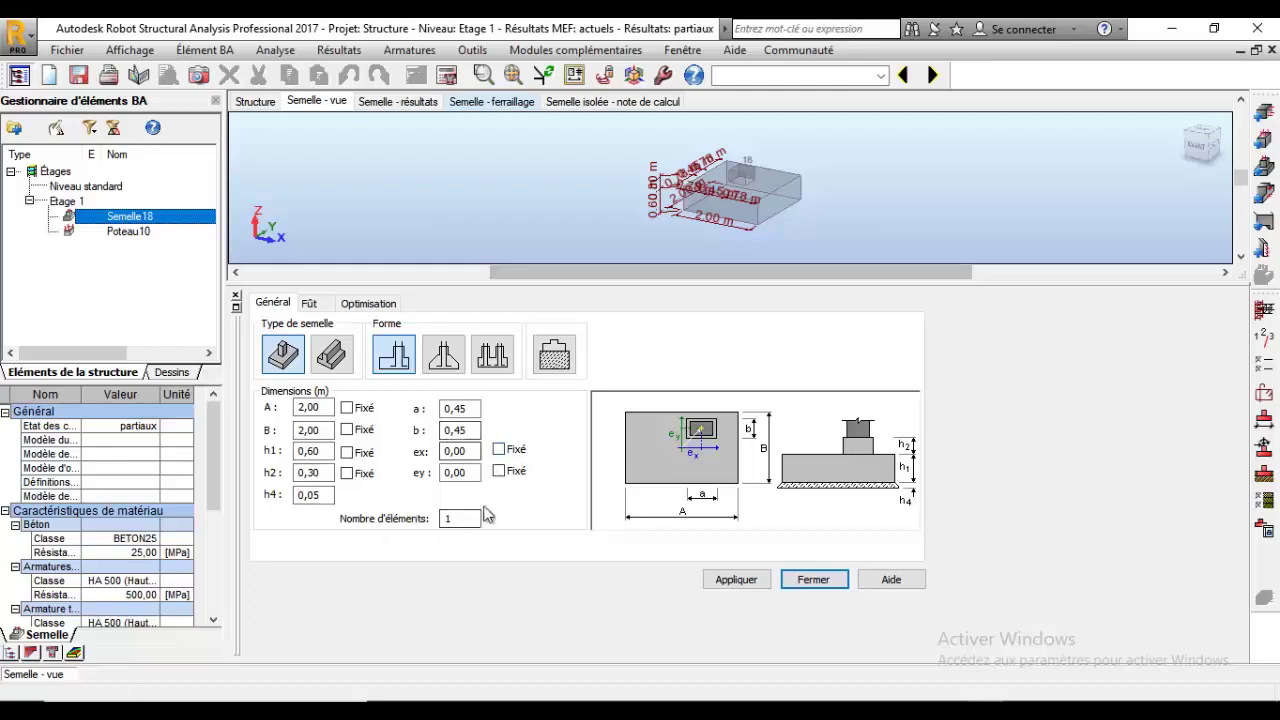
Step: Mark the ex and ey eccentricities as Fixé and run the calculation for Semelle18
click(500, 450)
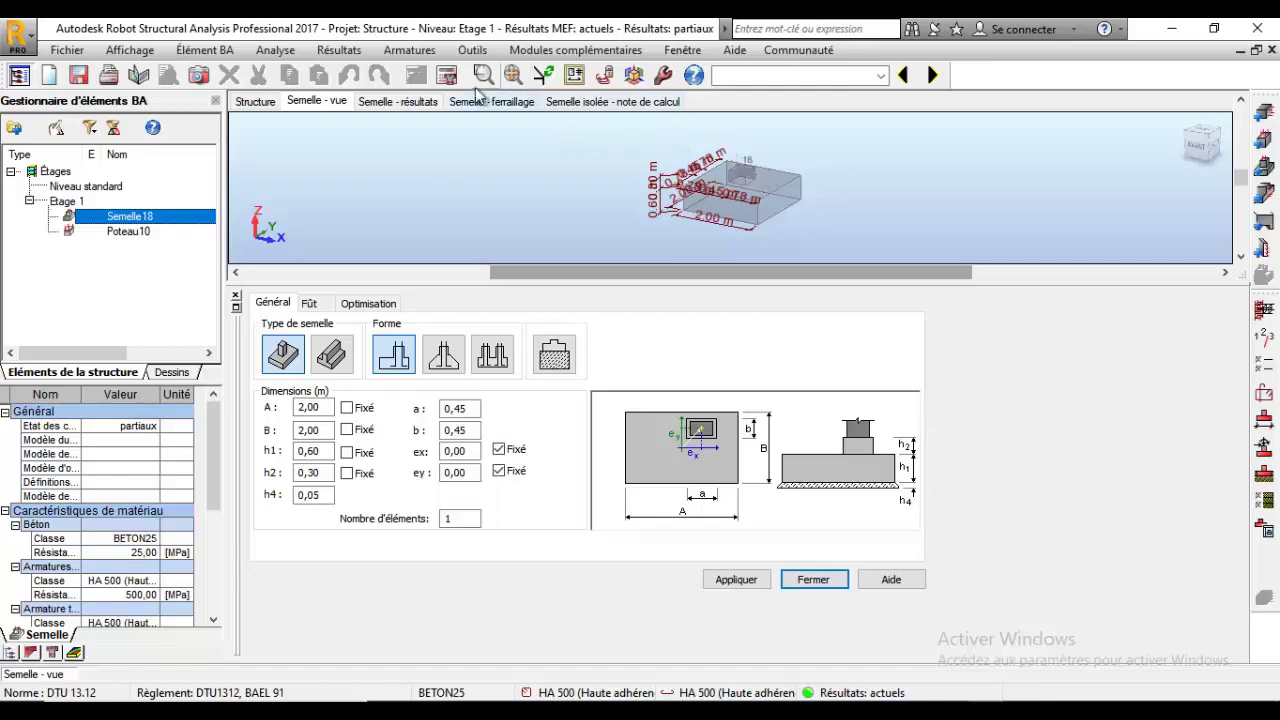
click(448, 77)
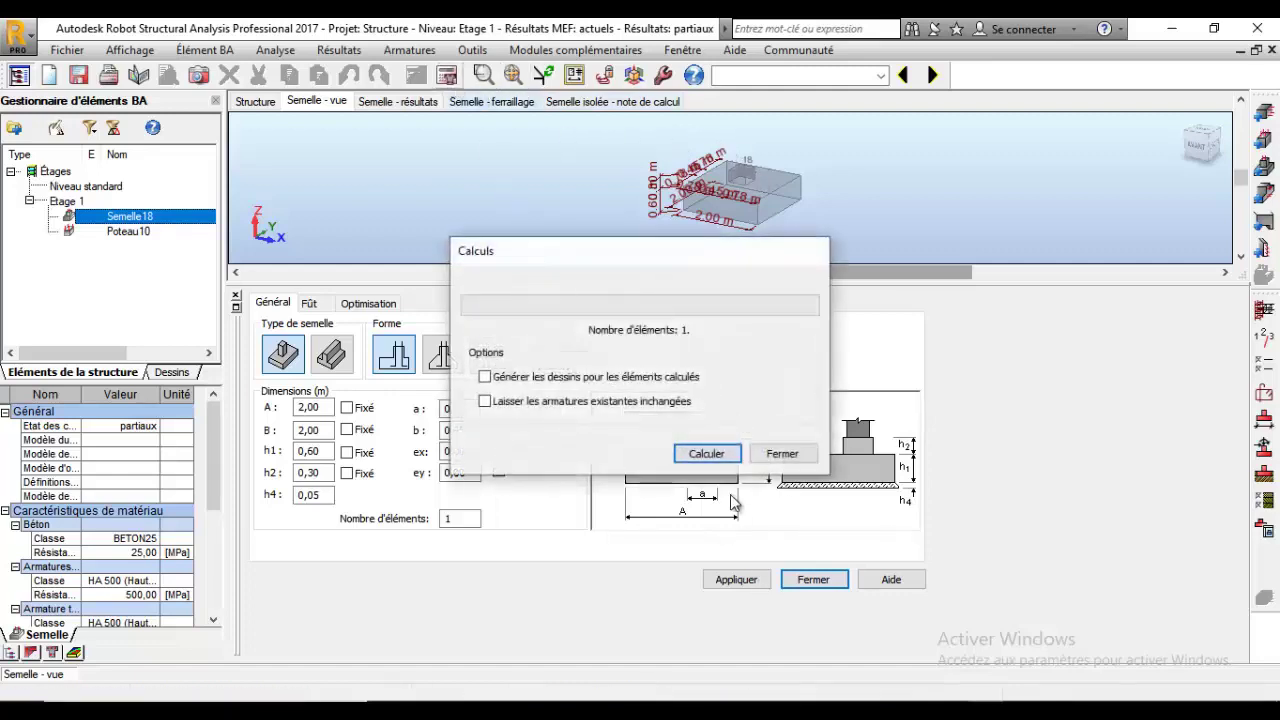
click(707, 455)
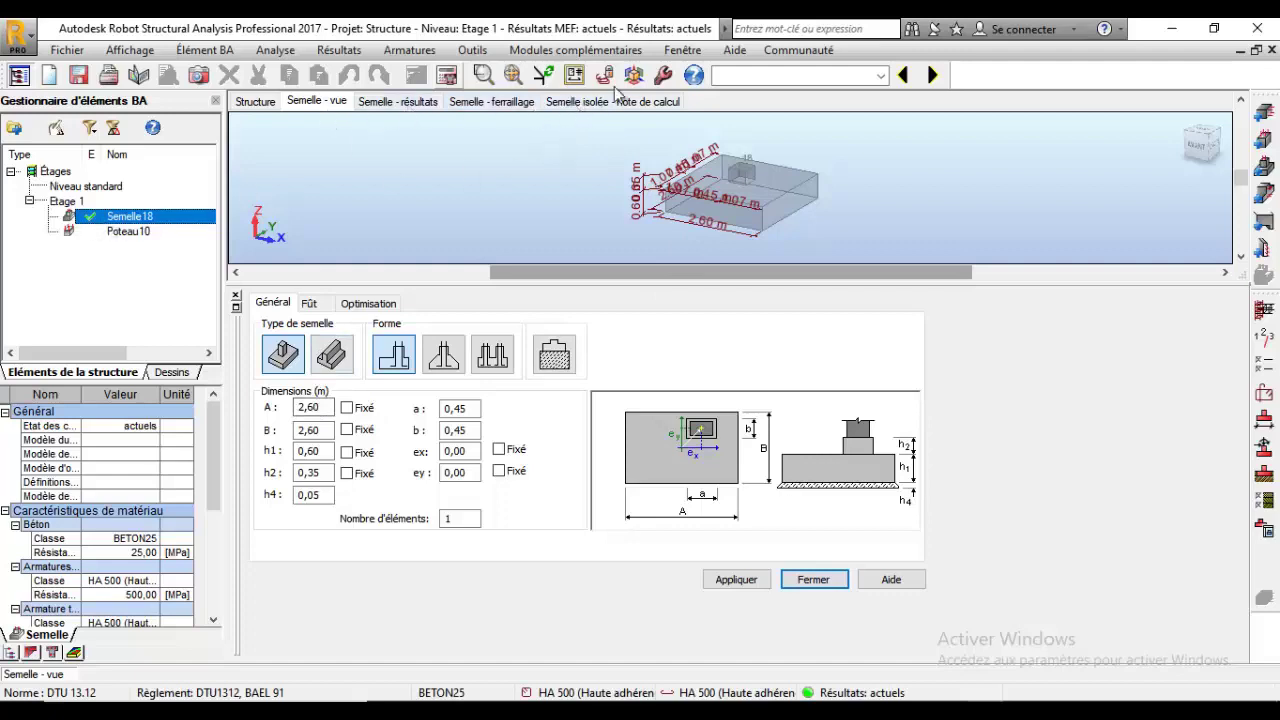
Step: Examine the isolated footing's calculation note, then inspect its reinforcement in the elevation and plan views
click(590, 106)
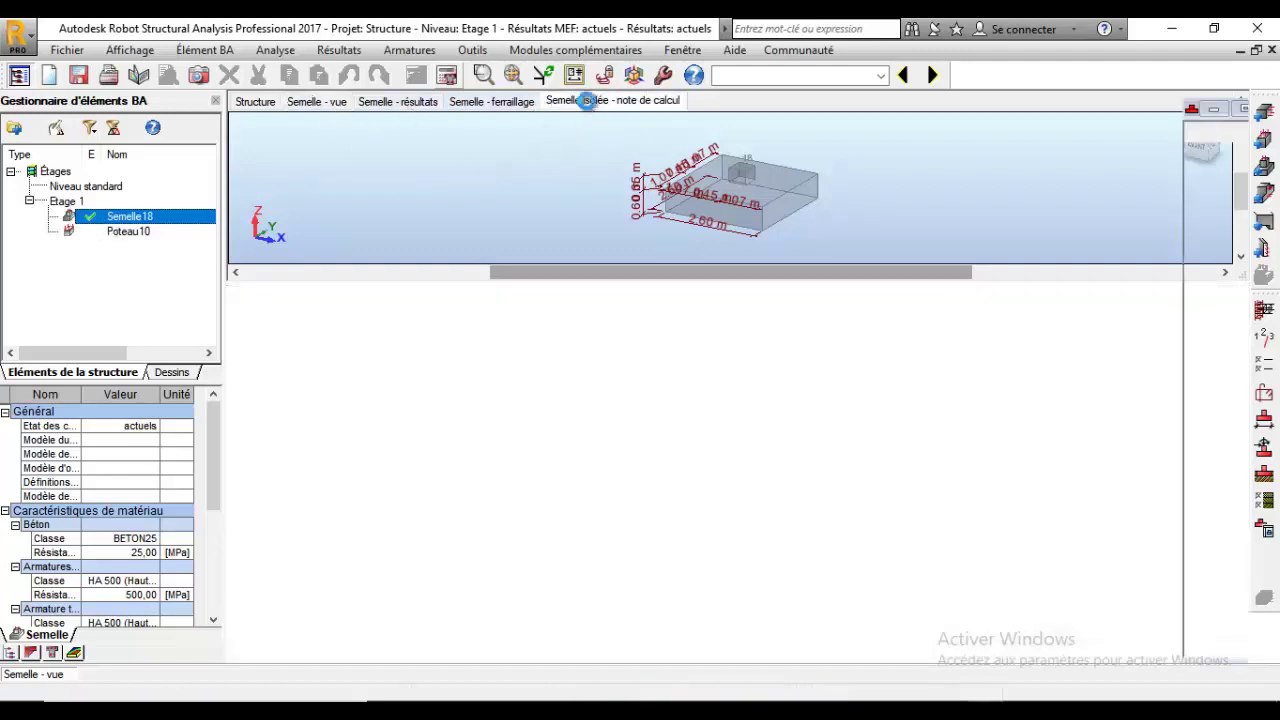
scroll(600, 290, down, 15)
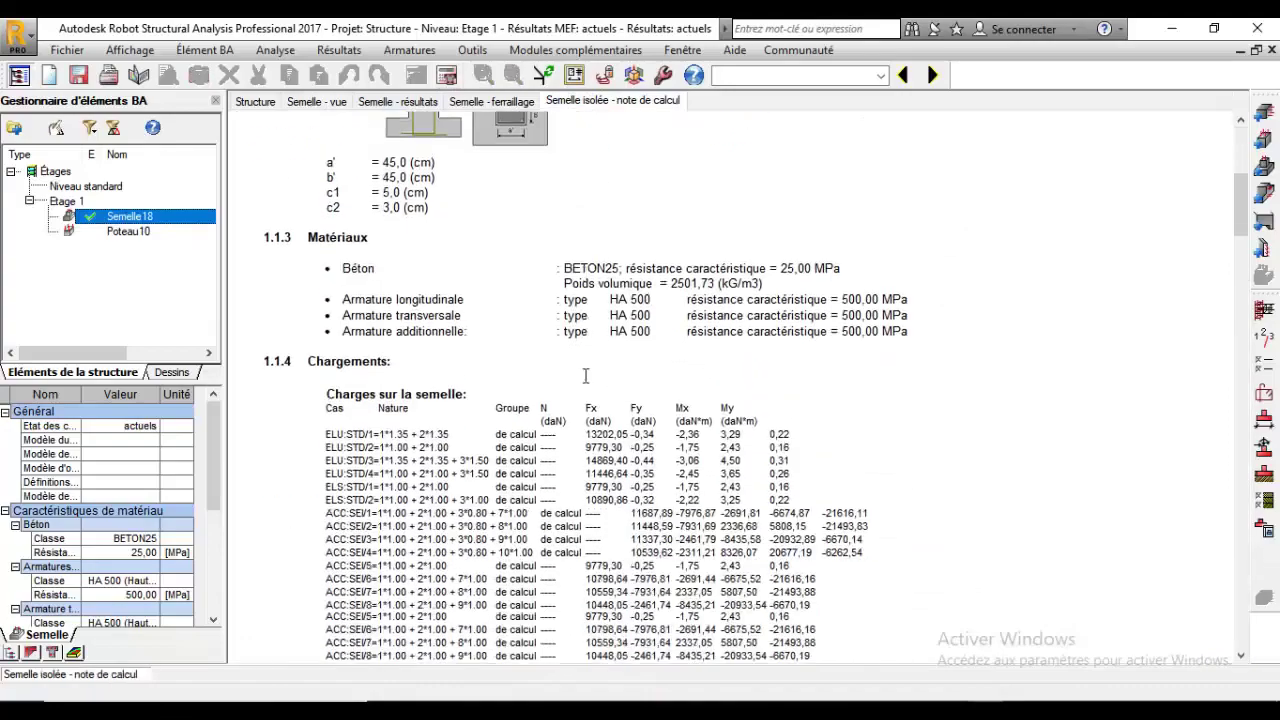
click(480, 101)
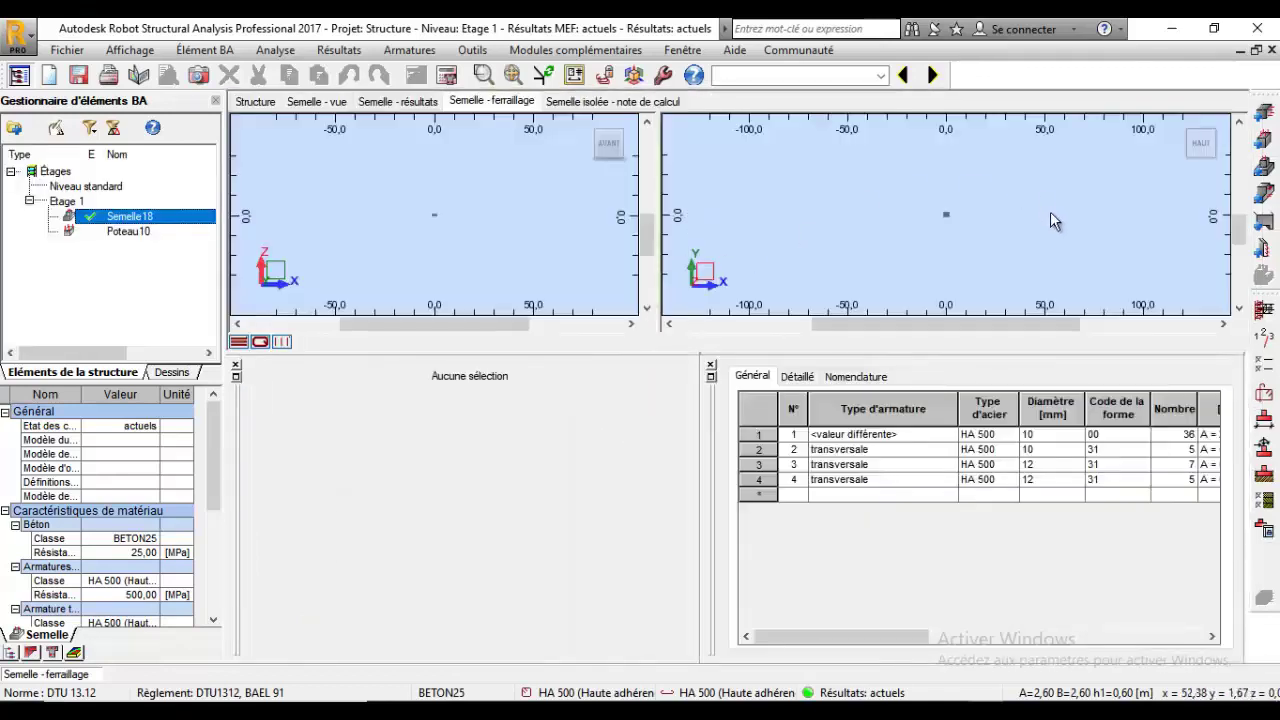
scroll(994, 235, up, 10)
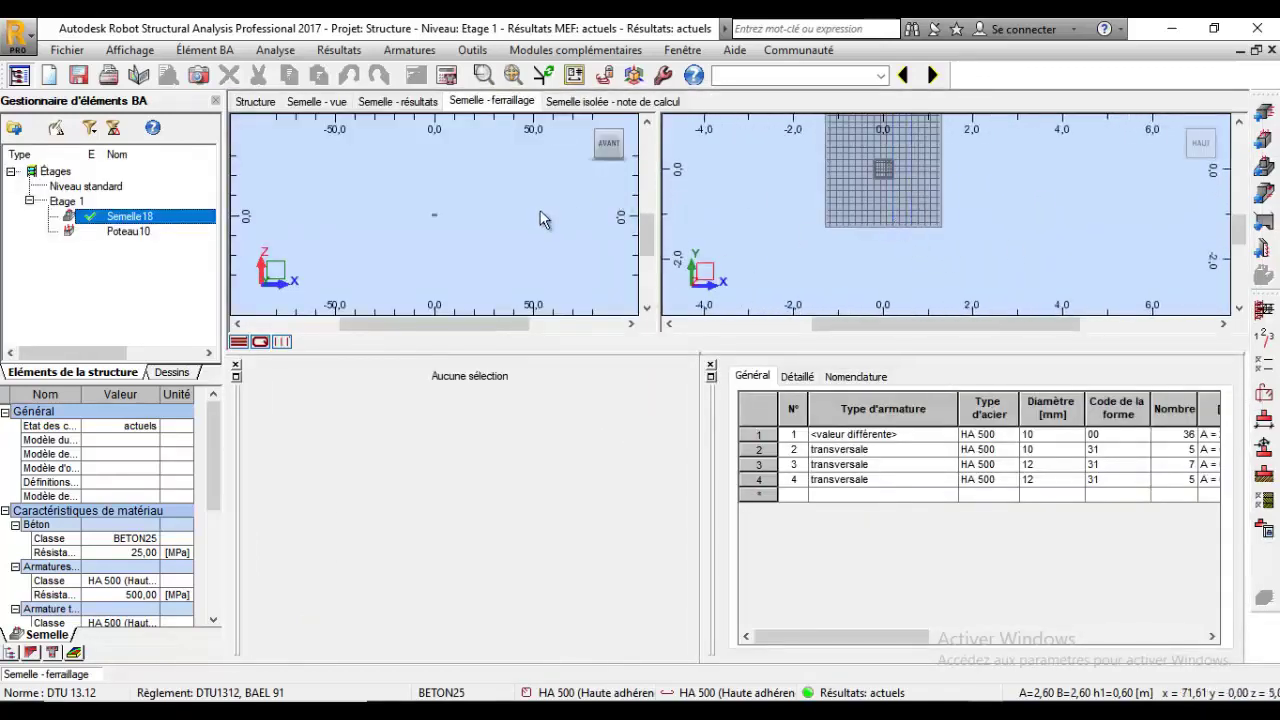
scroll(508, 192, up, 3)
scroll(410, 216, up, 8)
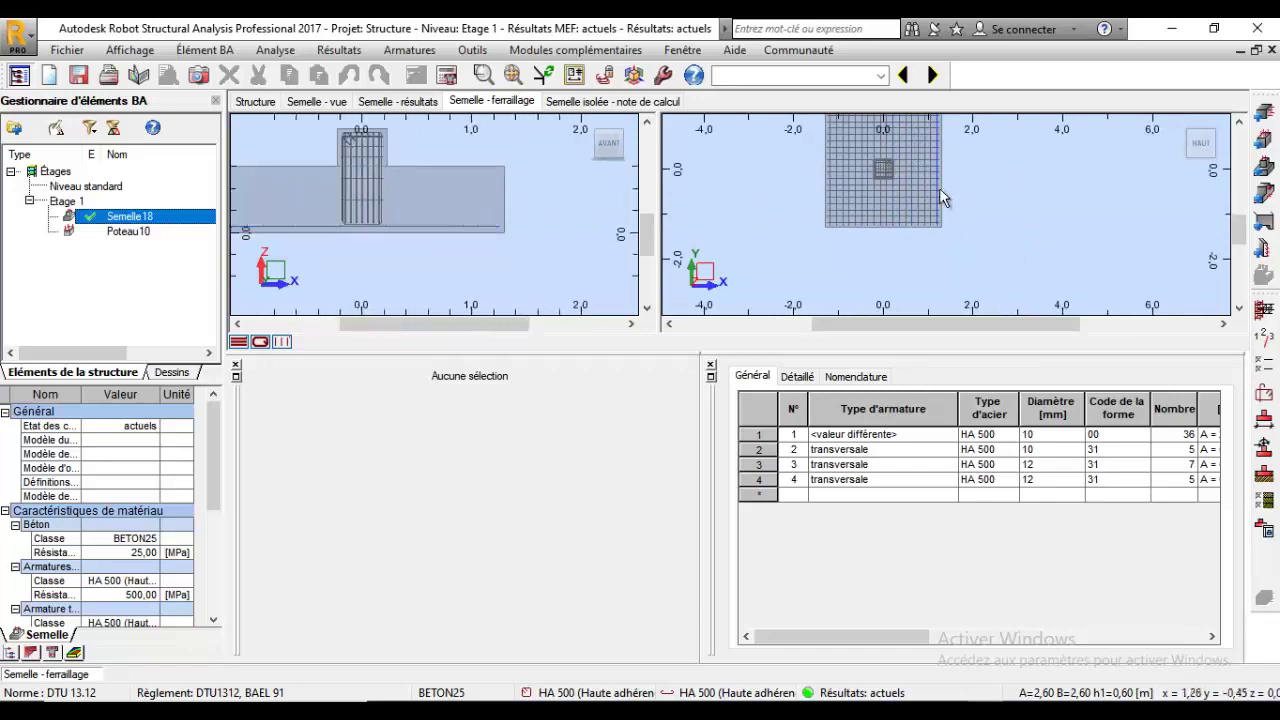
middle_drag(515, 253, 612, 250)
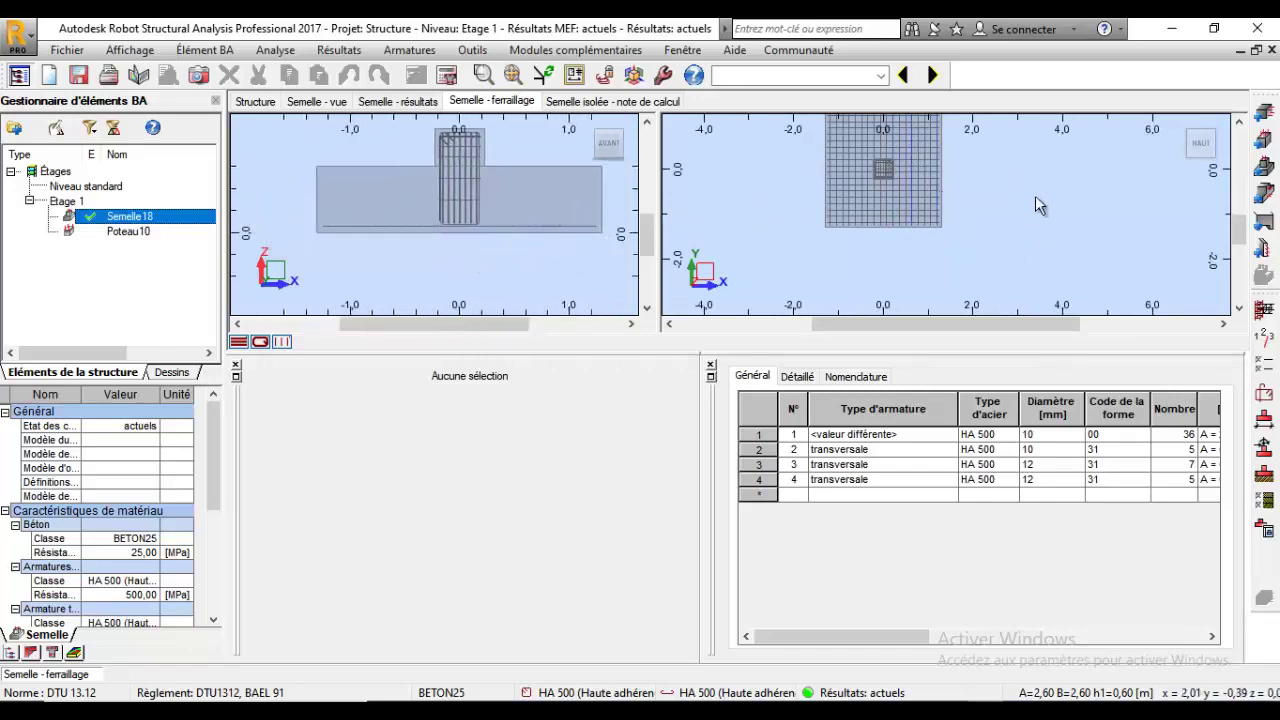
scroll(588, 235, up, 3)
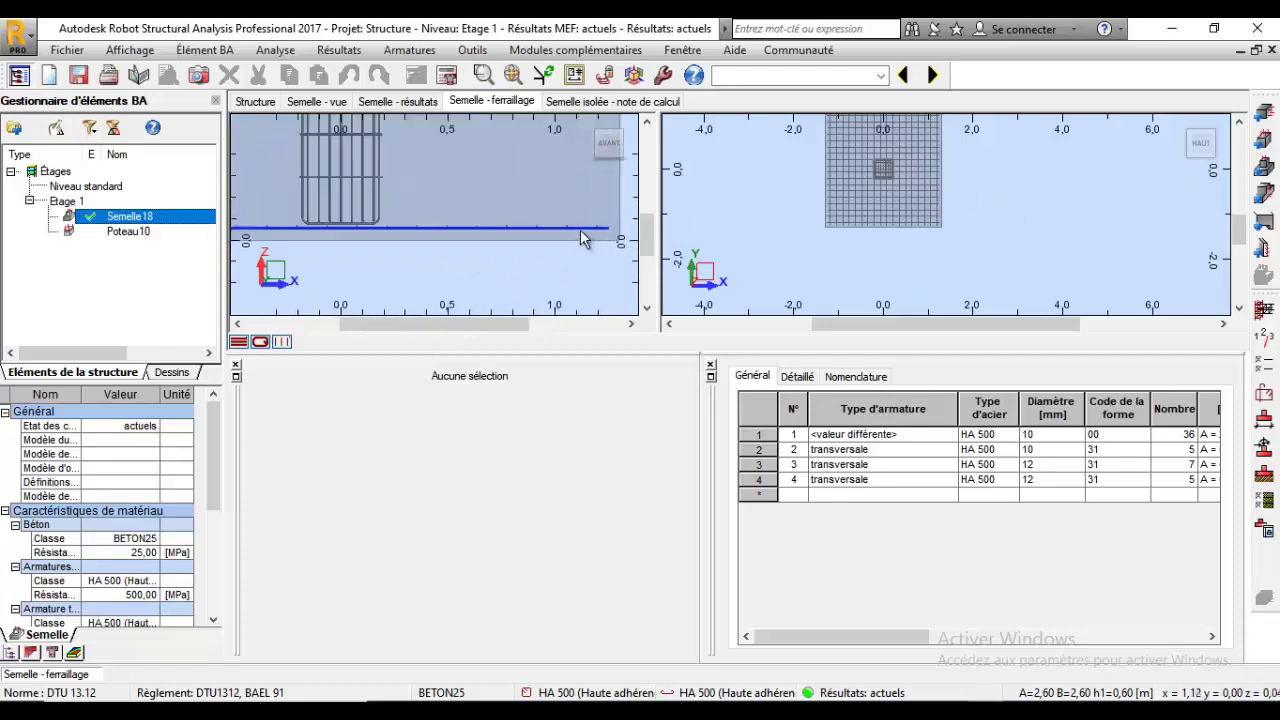
Step: Set the Acier crossé angle to 90,0 at both the Extrémité gauche and Extrémité droite of the footing's bottom bars
click(585, 238)
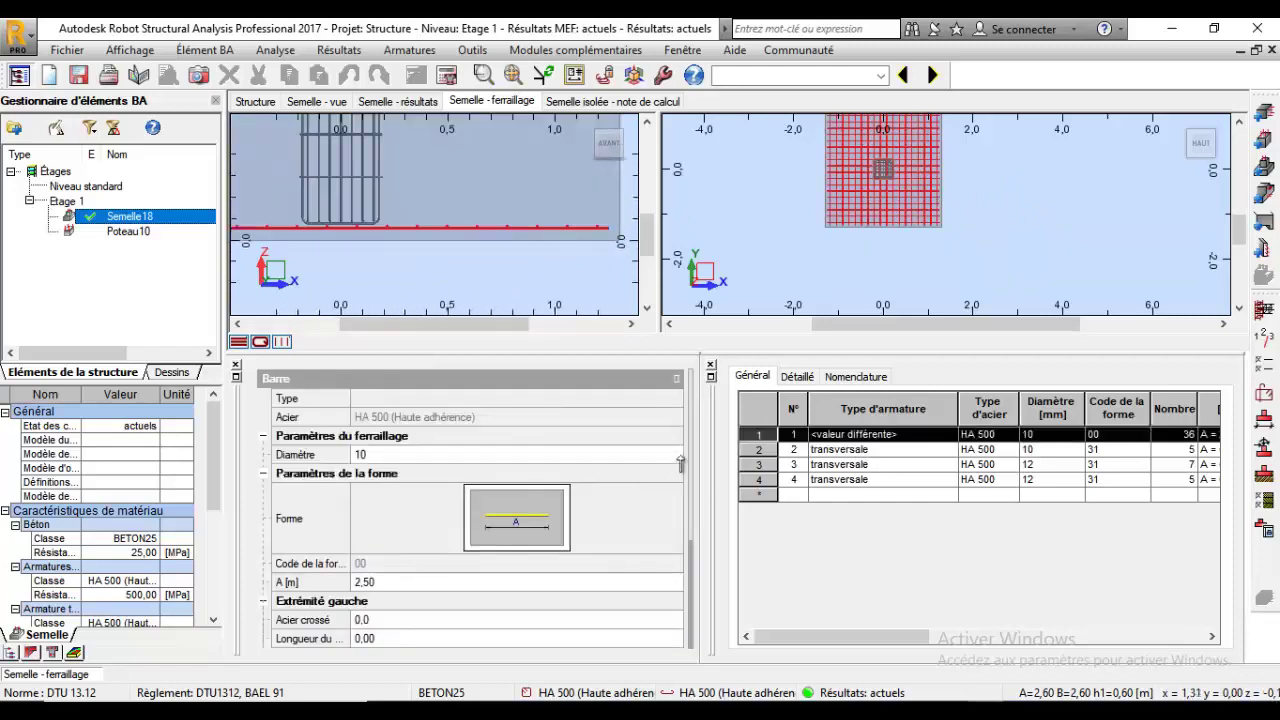
scroll(686, 491, down, 4)
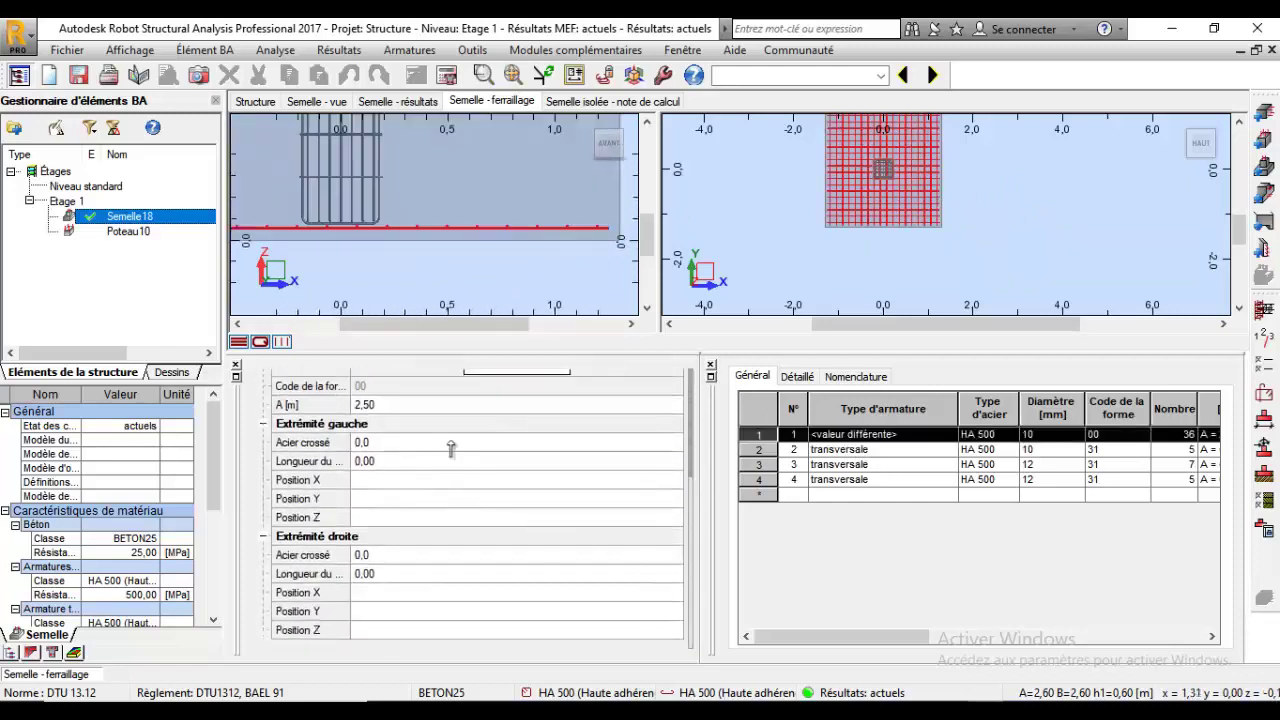
click(451, 449)
click(410, 444)
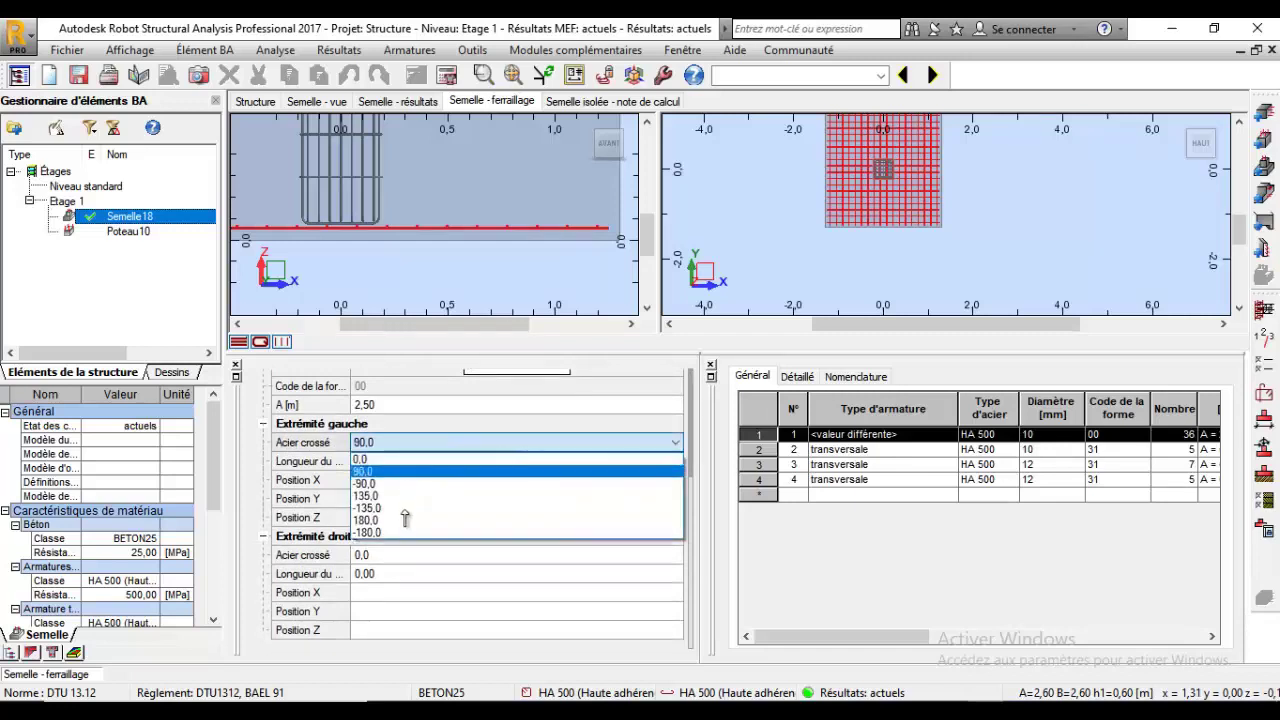
click(401, 562)
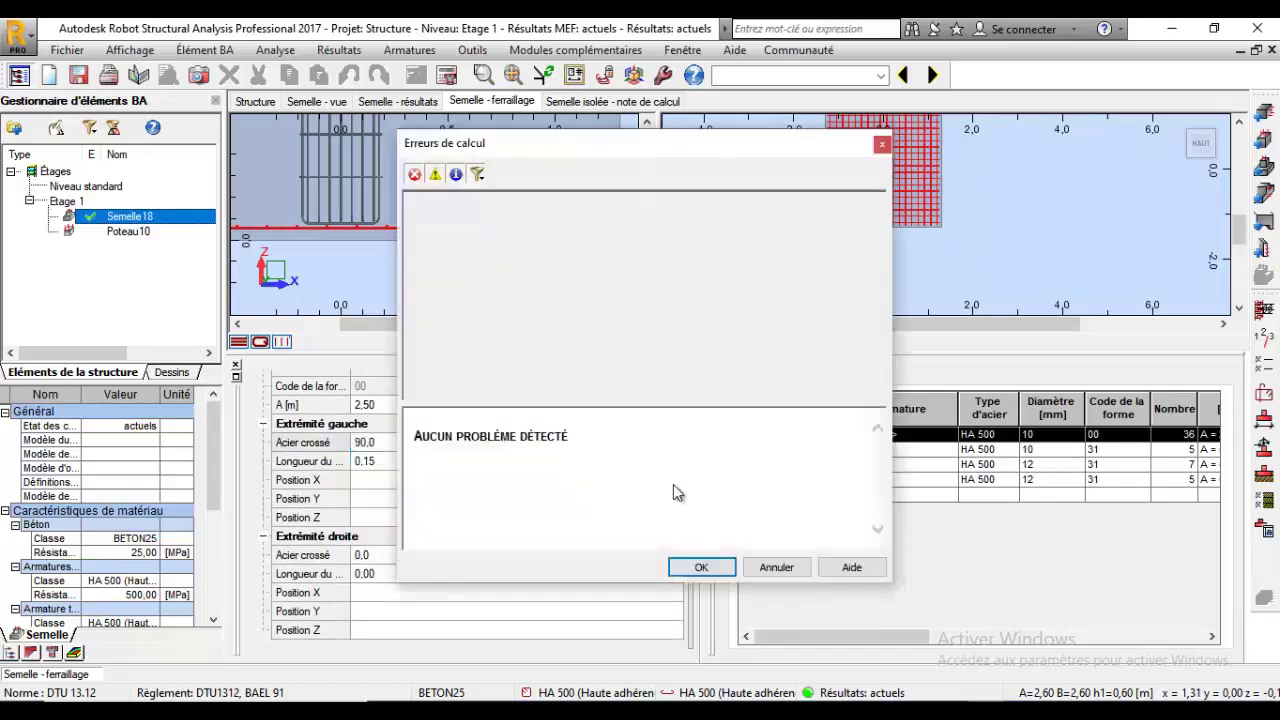
click(730, 571)
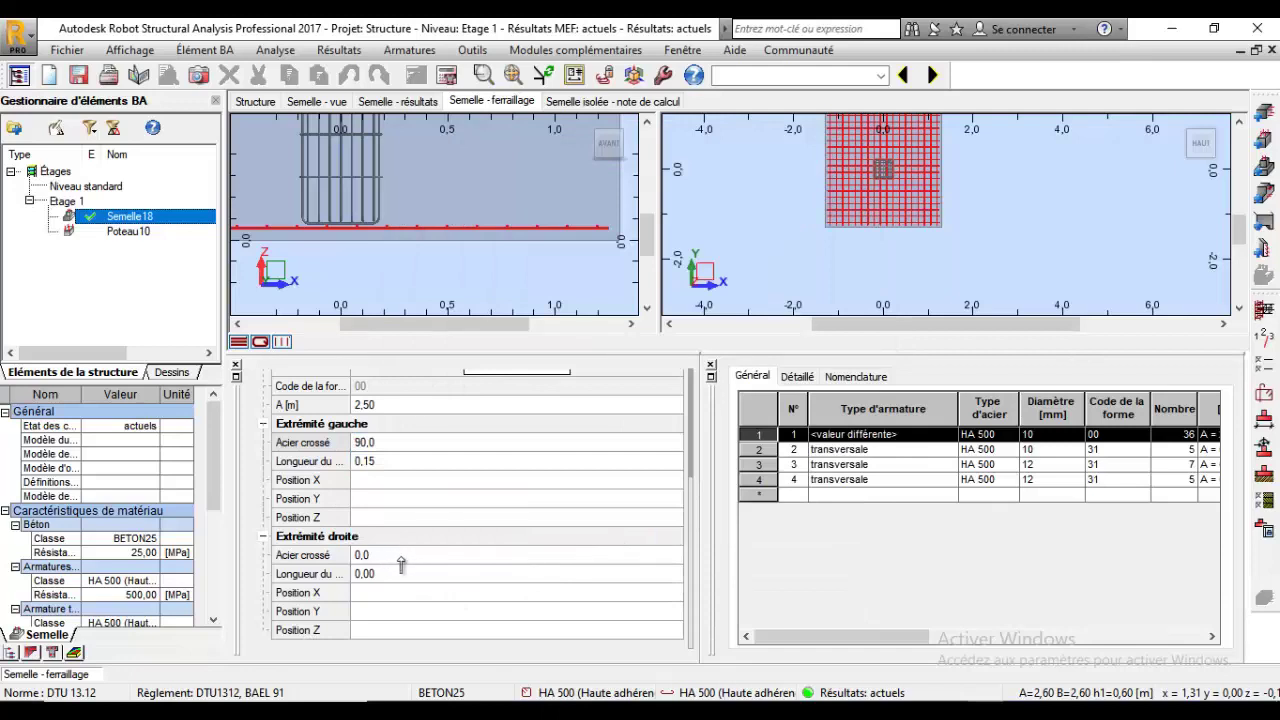
click(401, 560)
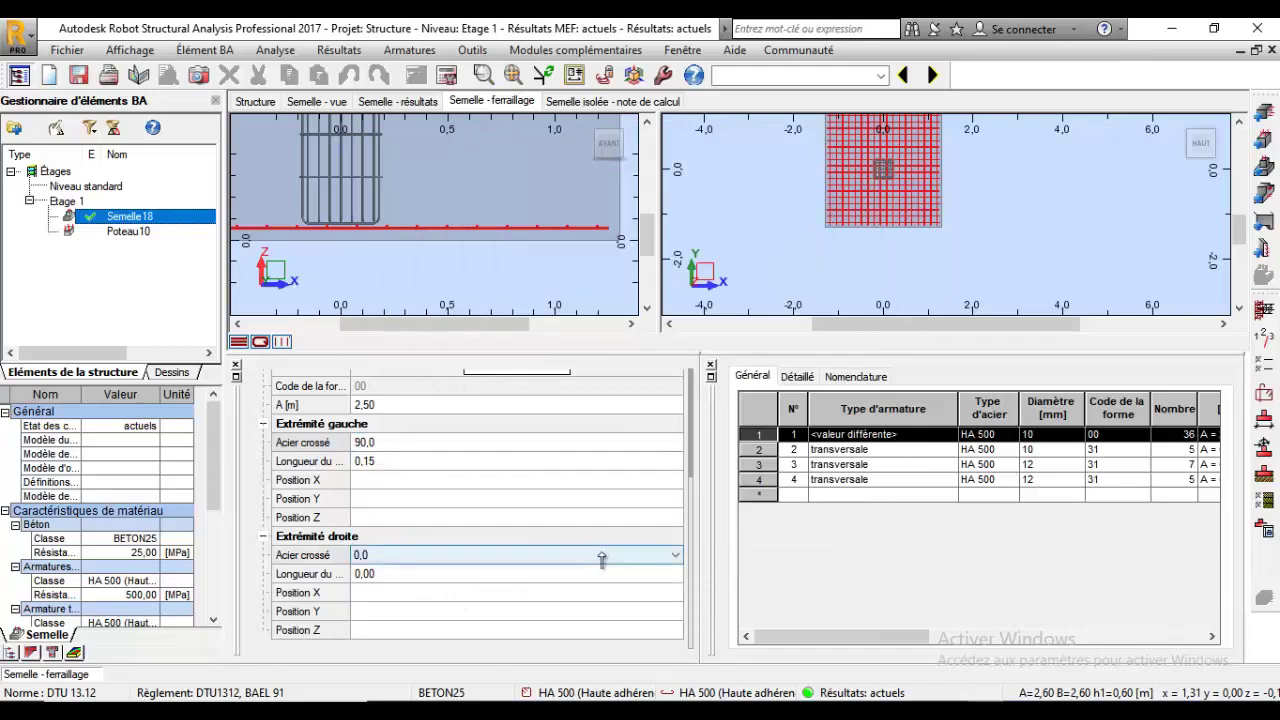
click(570, 560)
click(452, 583)
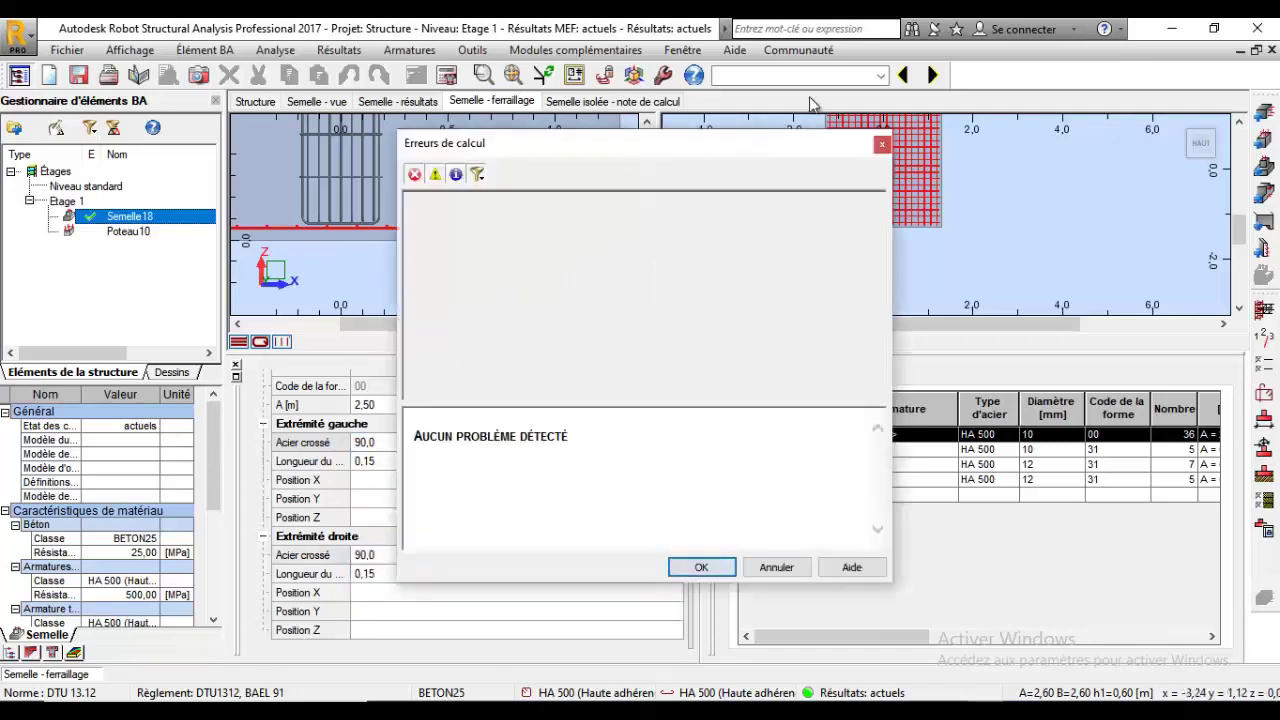
click(701, 567)
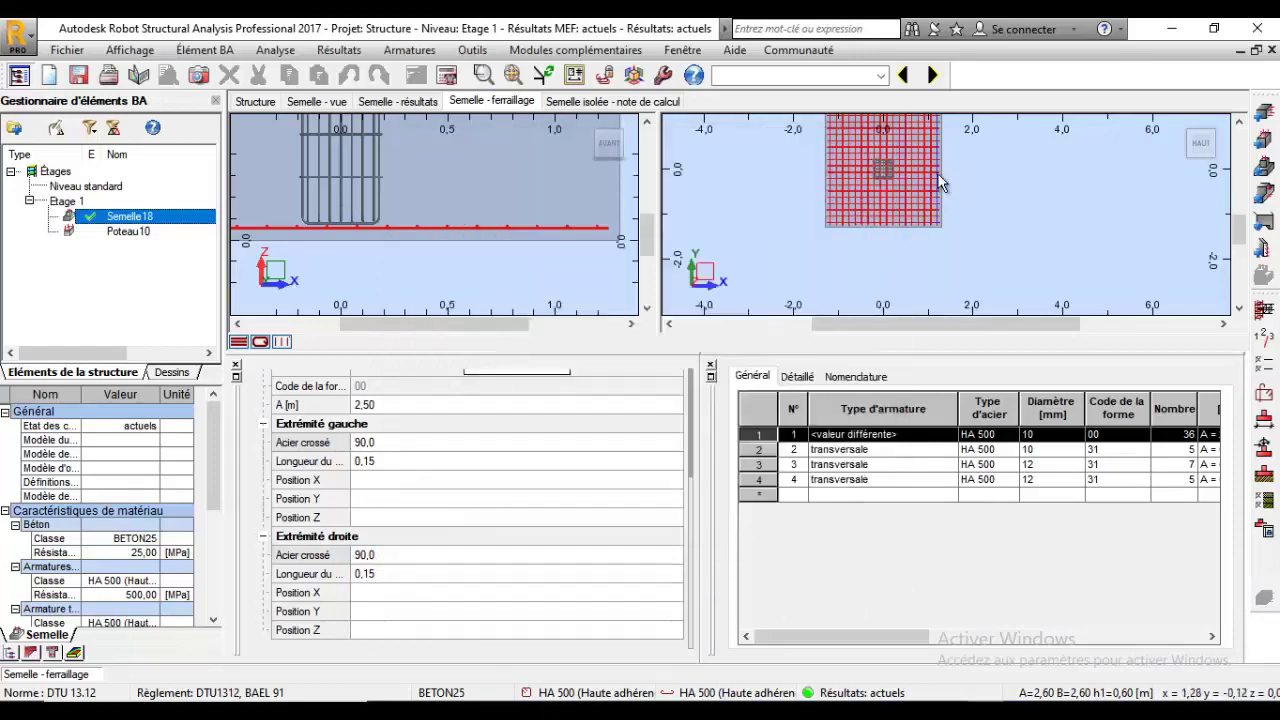
Step: Recalculate Semelle18 with its modified reinforcement frozen and close the calculation report
scroll(938, 195, up, 3)
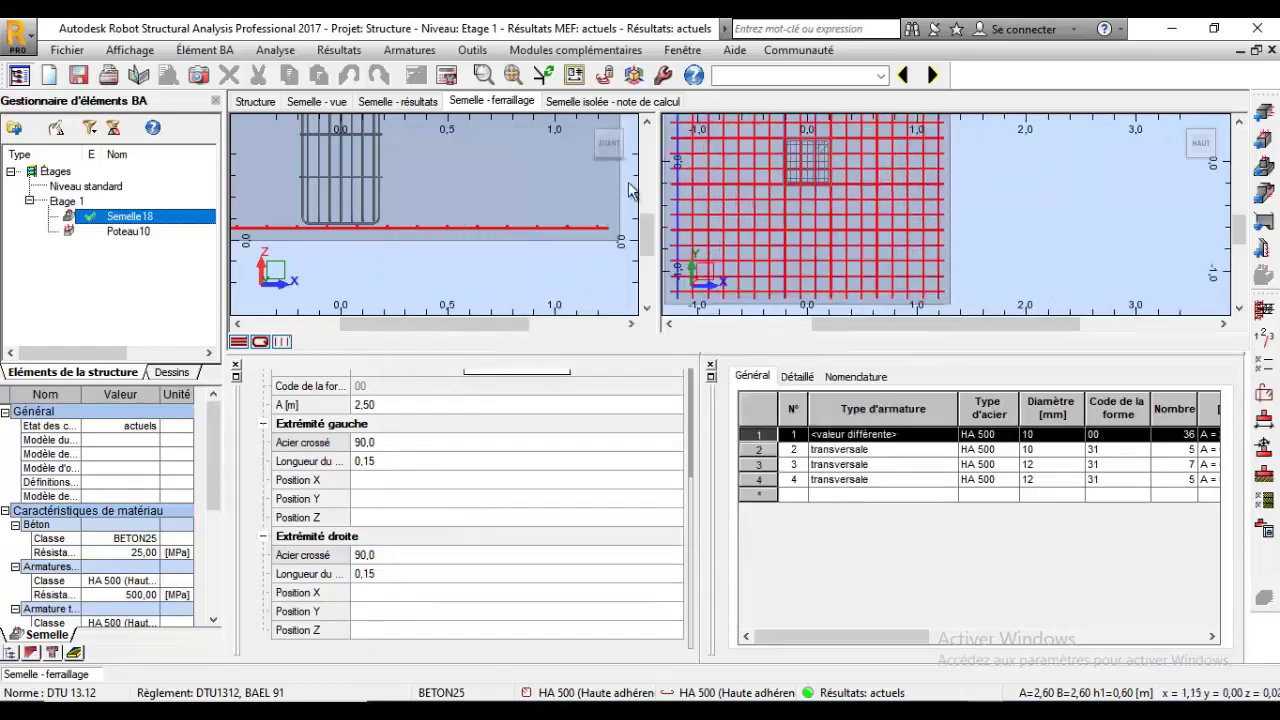
click(447, 75)
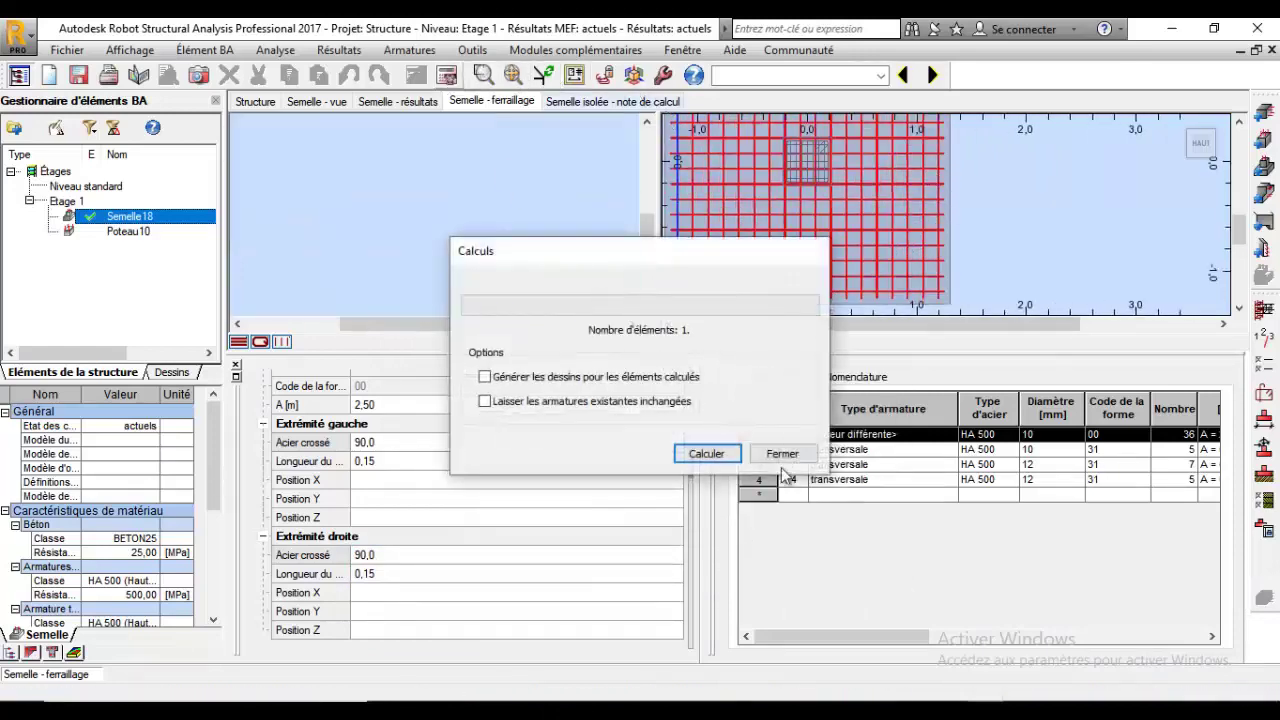
click(727, 455)
click(695, 435)
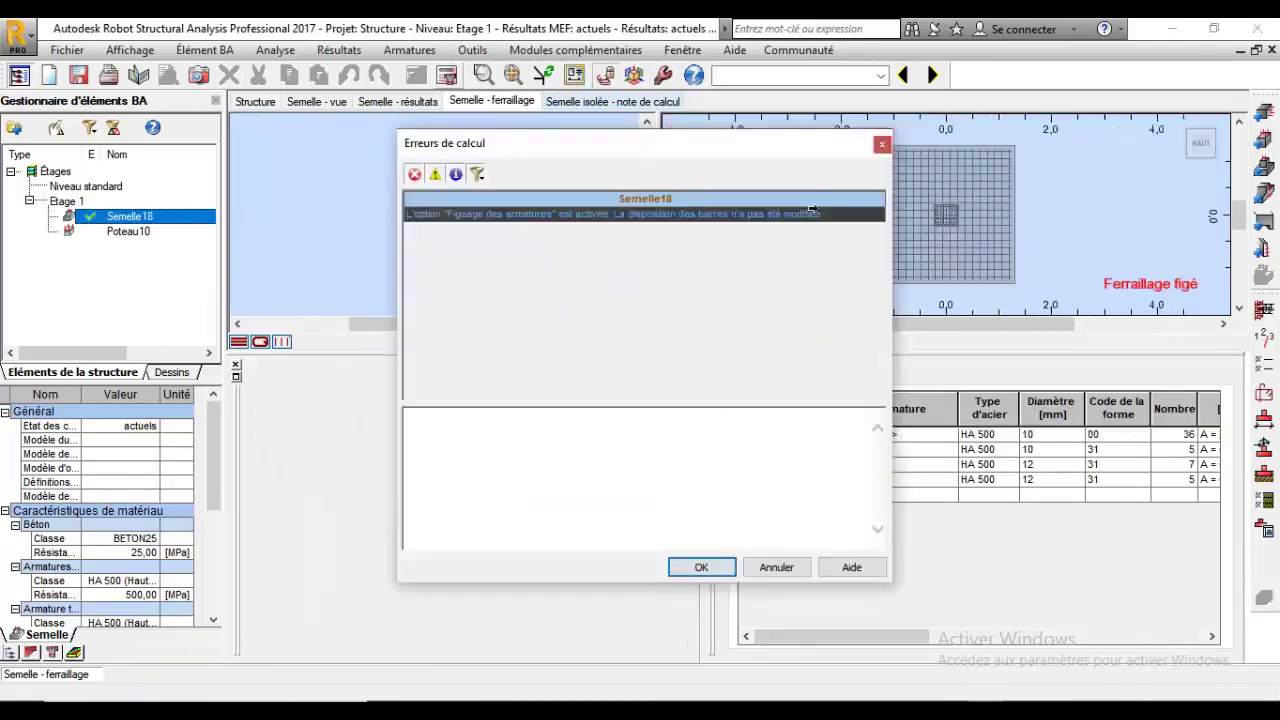
click(702, 567)
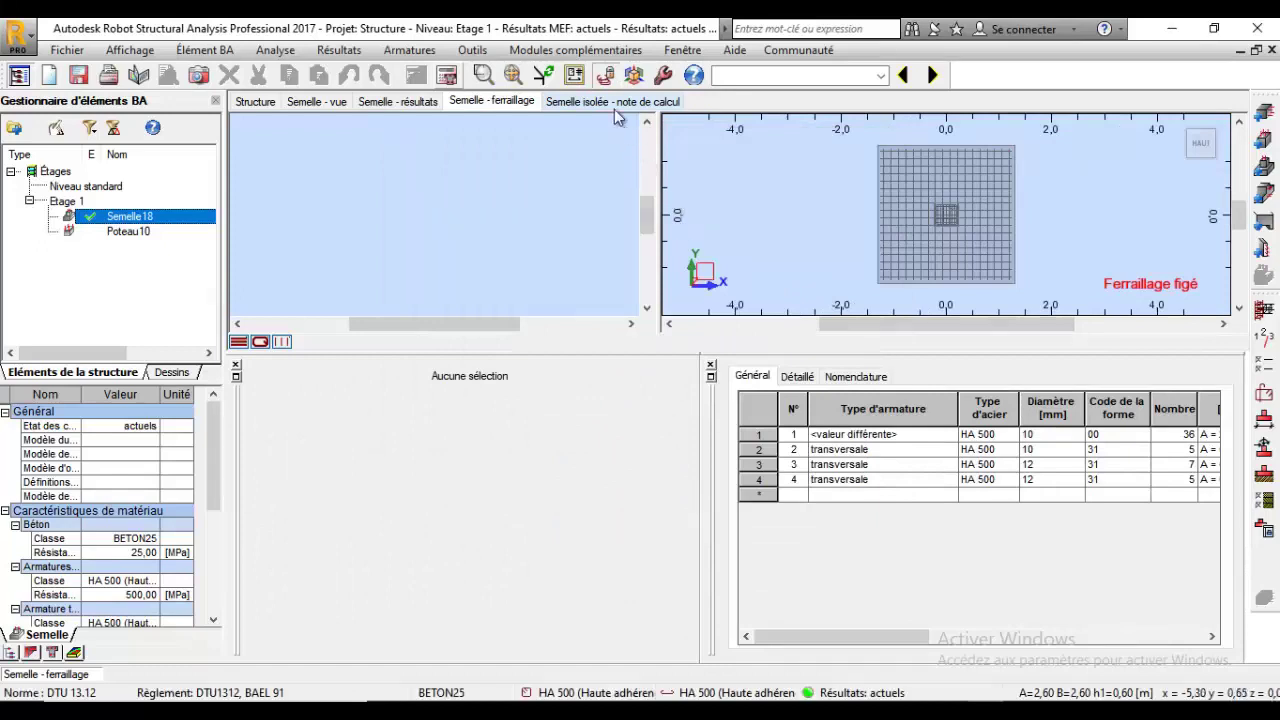
Step: Examine the hooked bottom reinforcement and the column cage of the footing in elevation and in 3D
scroll(452, 232, up, 3)
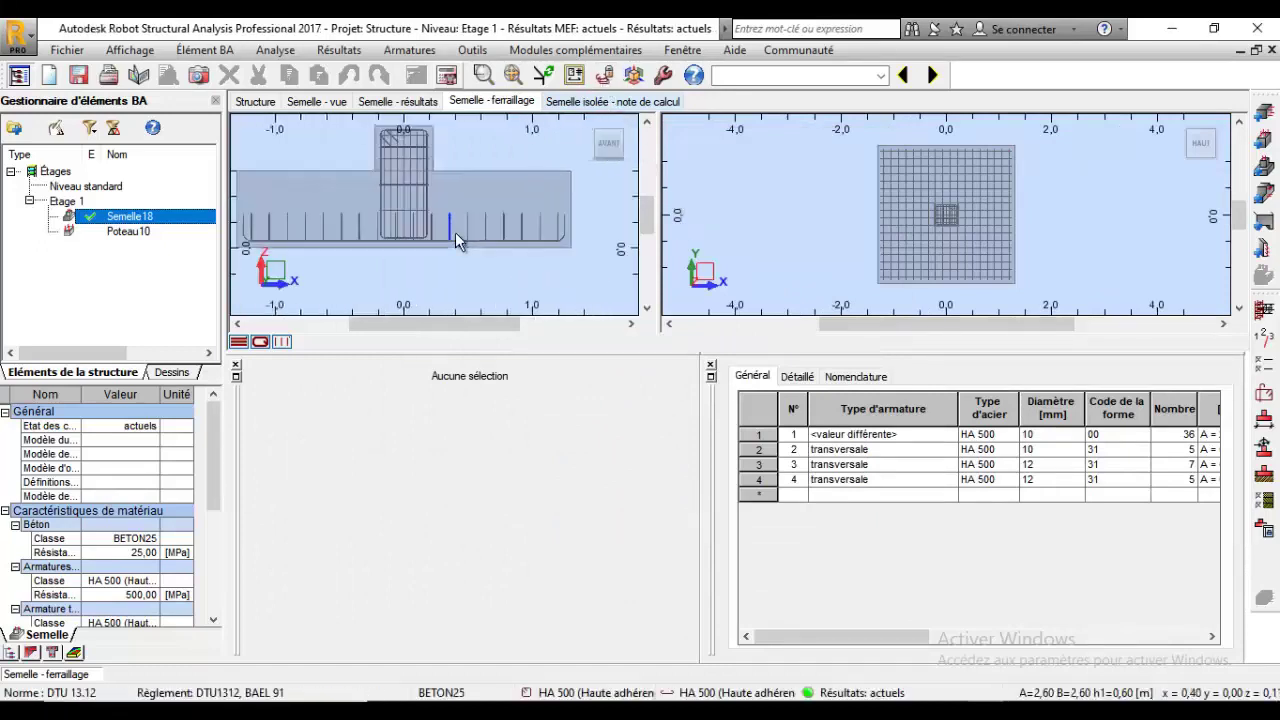
click(1213, 157)
scroll(966, 215, up, 3)
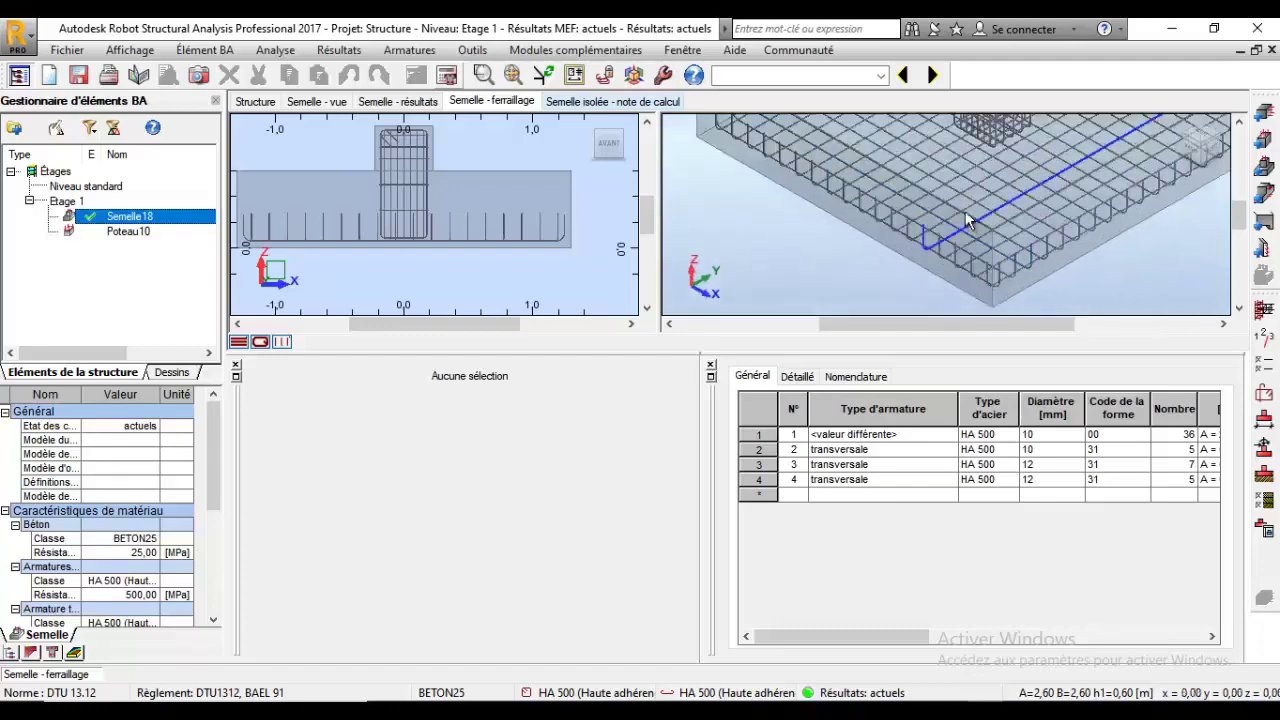
scroll(967, 213, down, 2)
scroll(960, 180, up, 4)
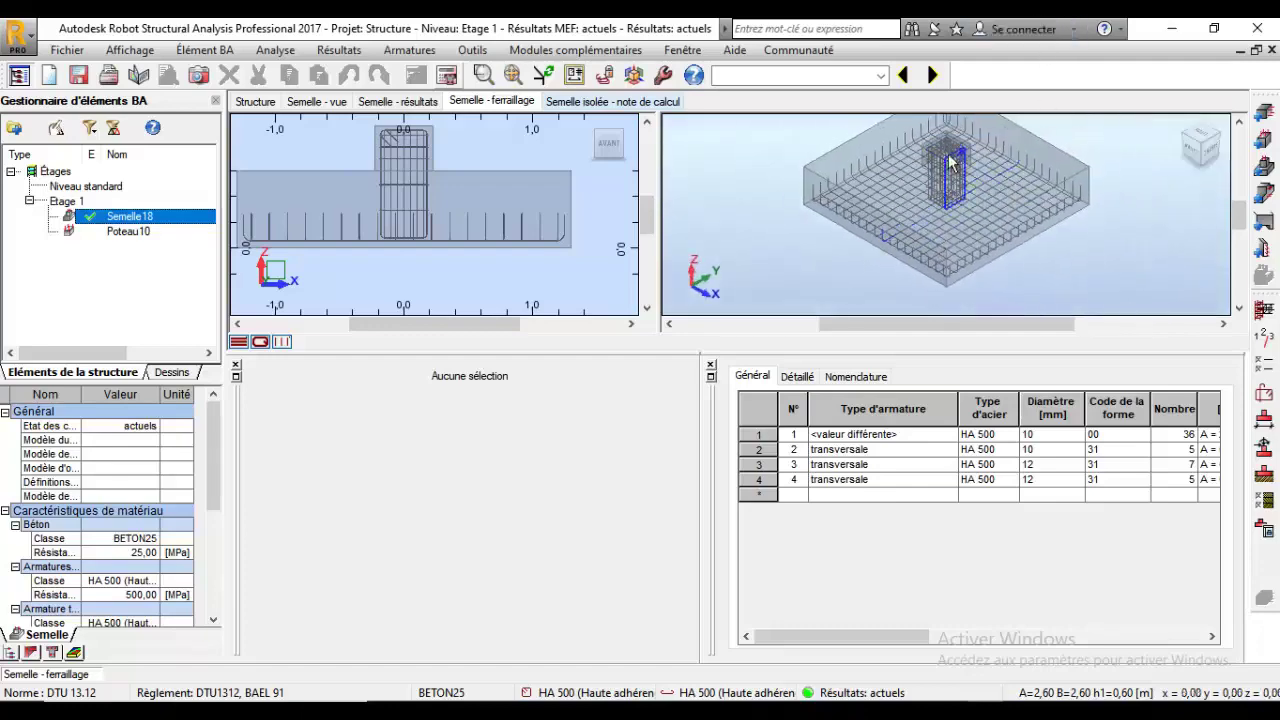
scroll(958, 180, down, 5)
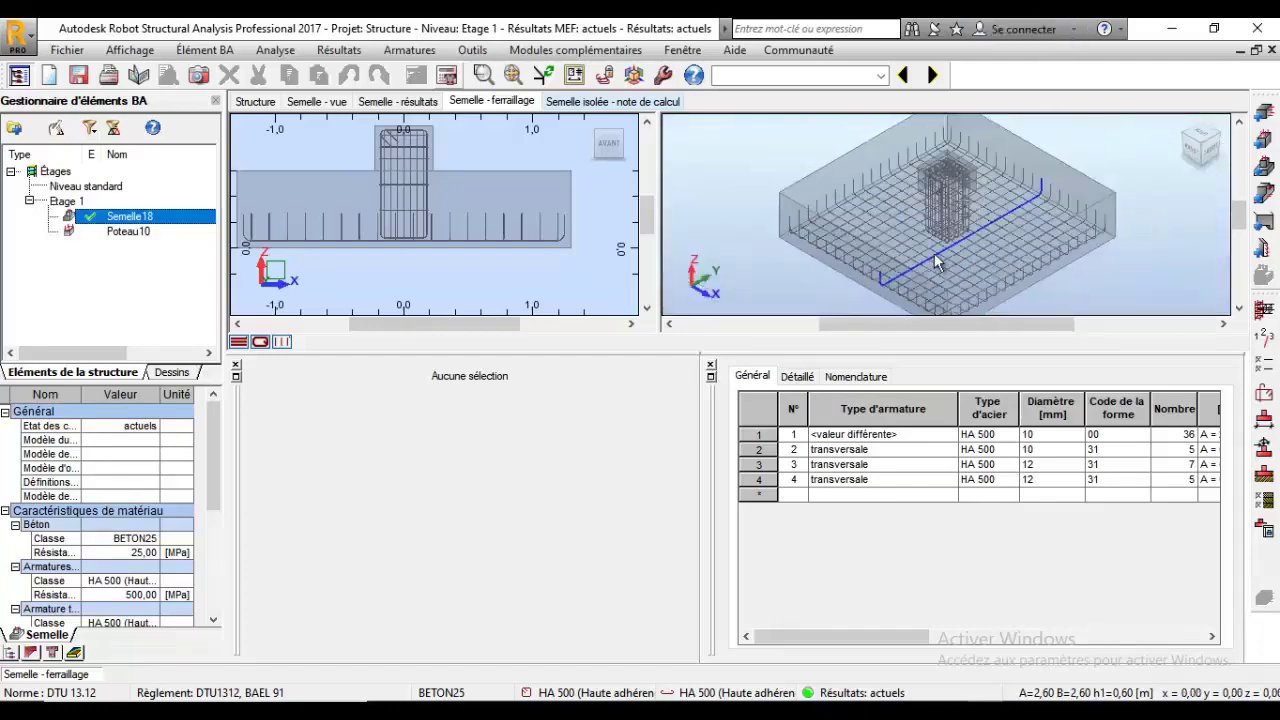
middle_drag(963, 243, 954, 228)
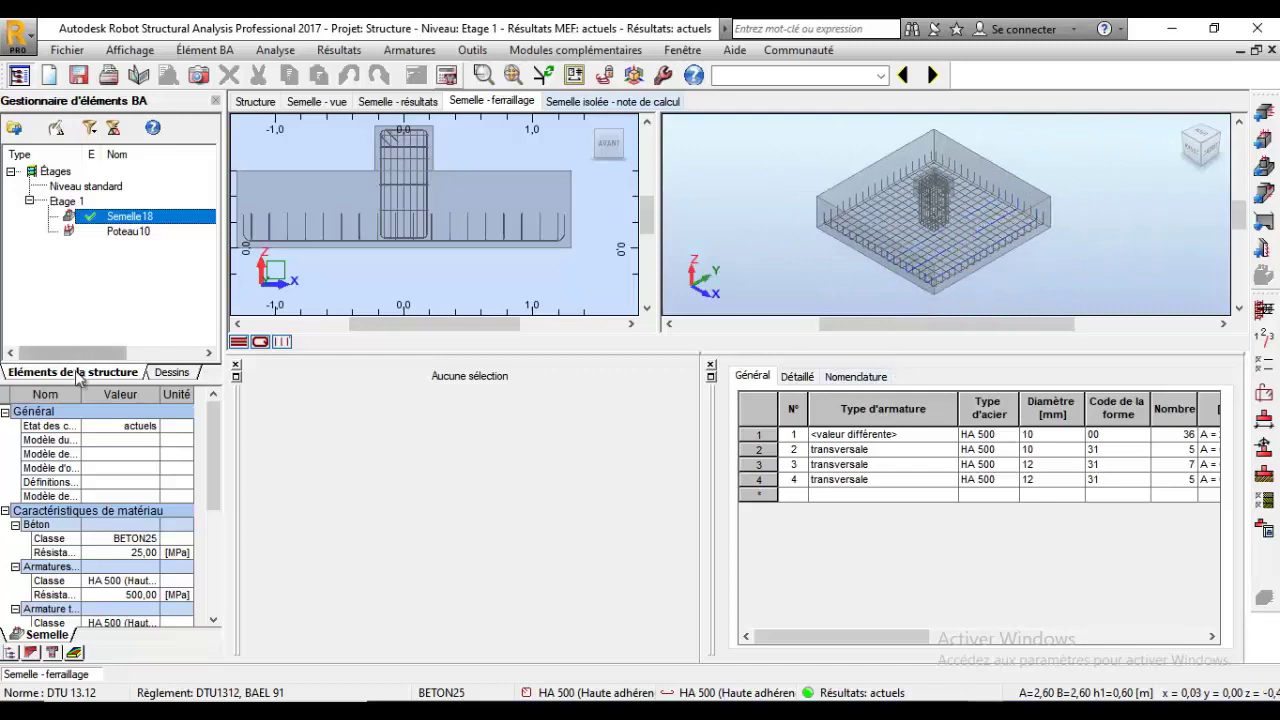
Step: Return to the Géométrie layout and send beam 57 to the real RC reinforcement module with all manual combinations, grouped by storey
click(879, 77)
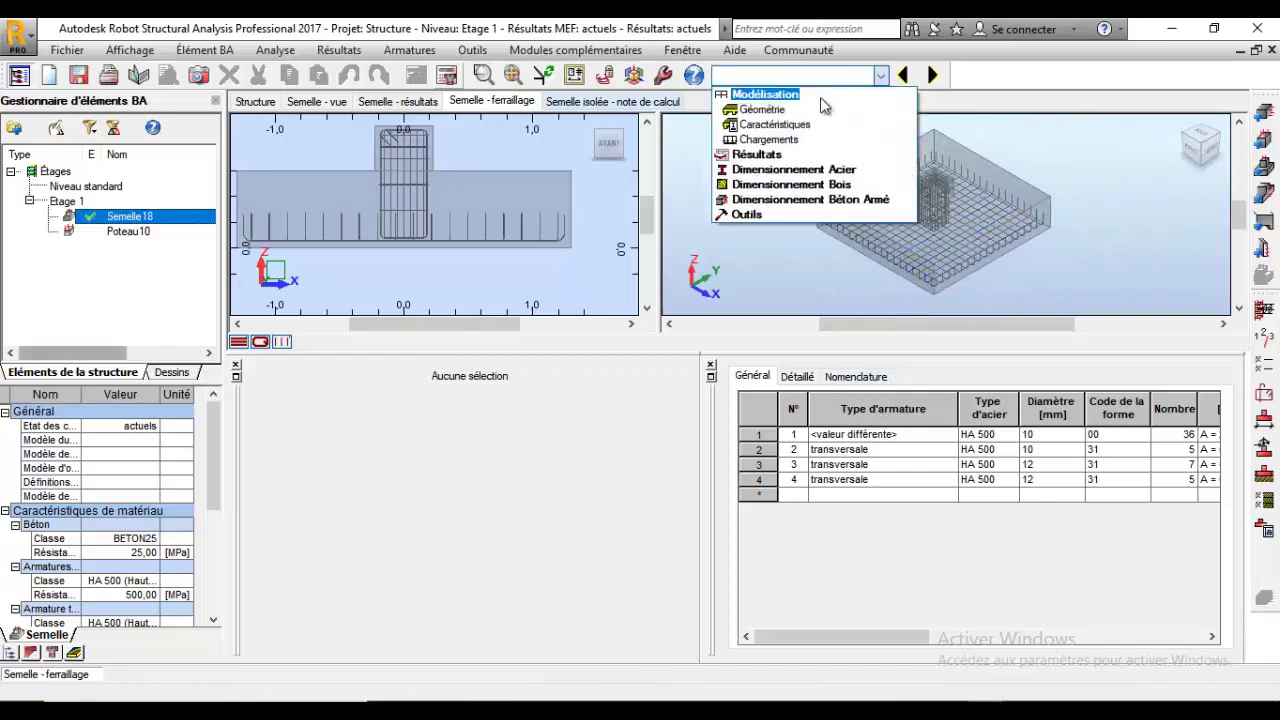
click(774, 110)
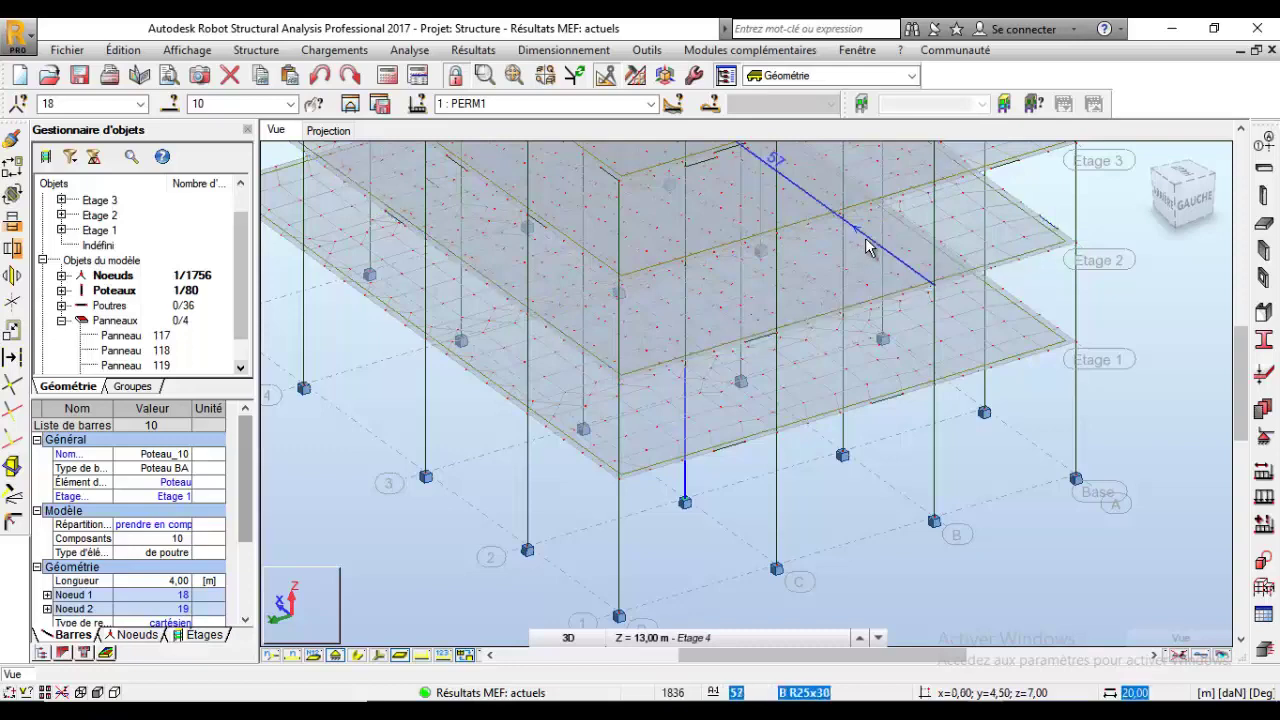
click(868, 248)
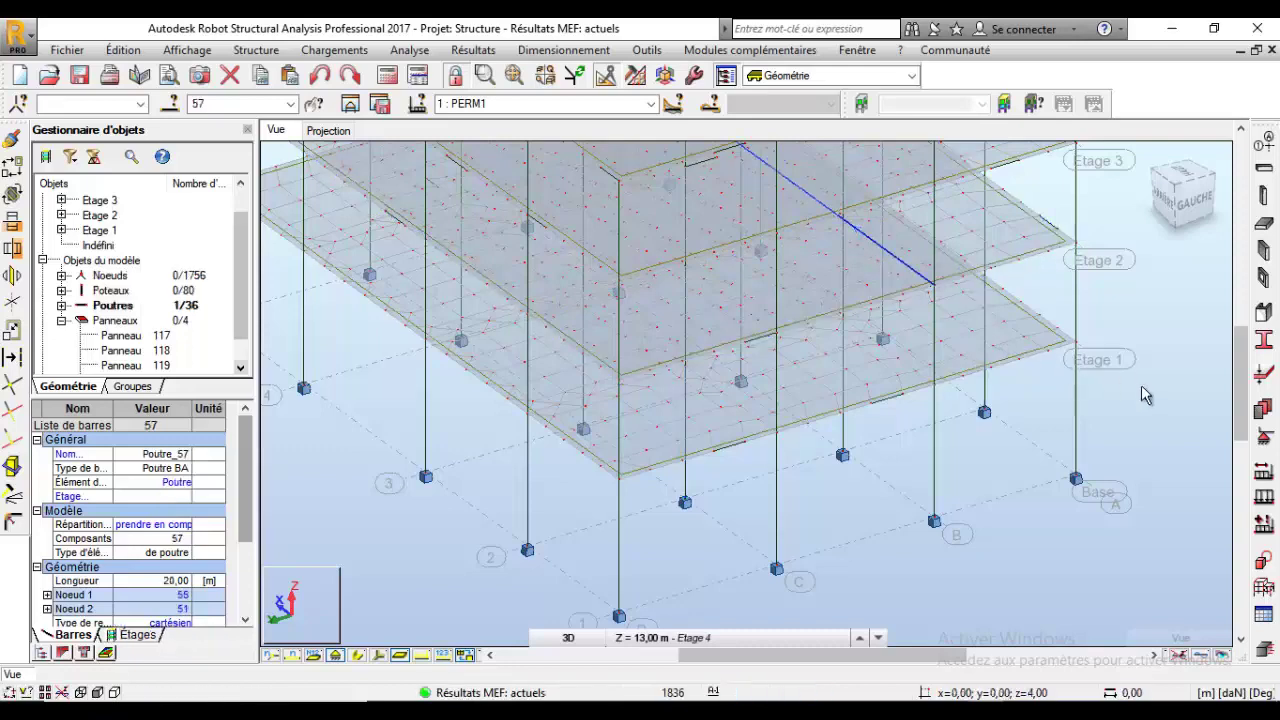
click(598, 52)
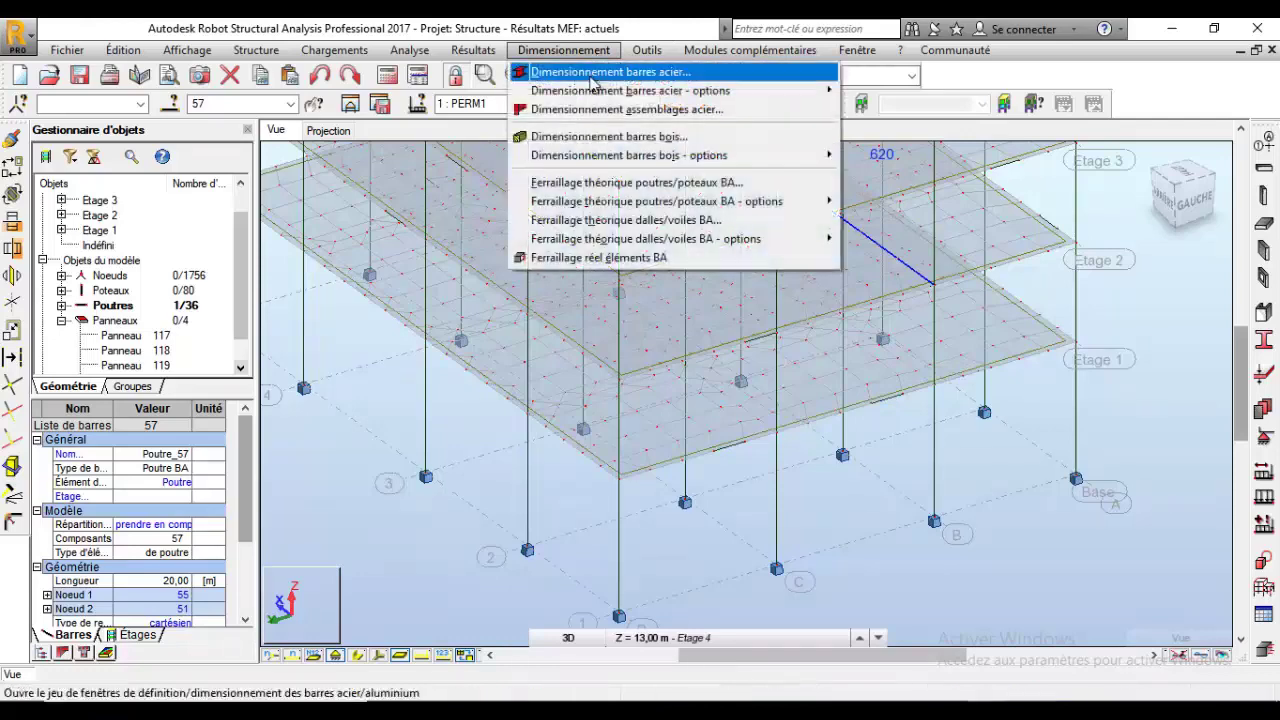
click(630, 262)
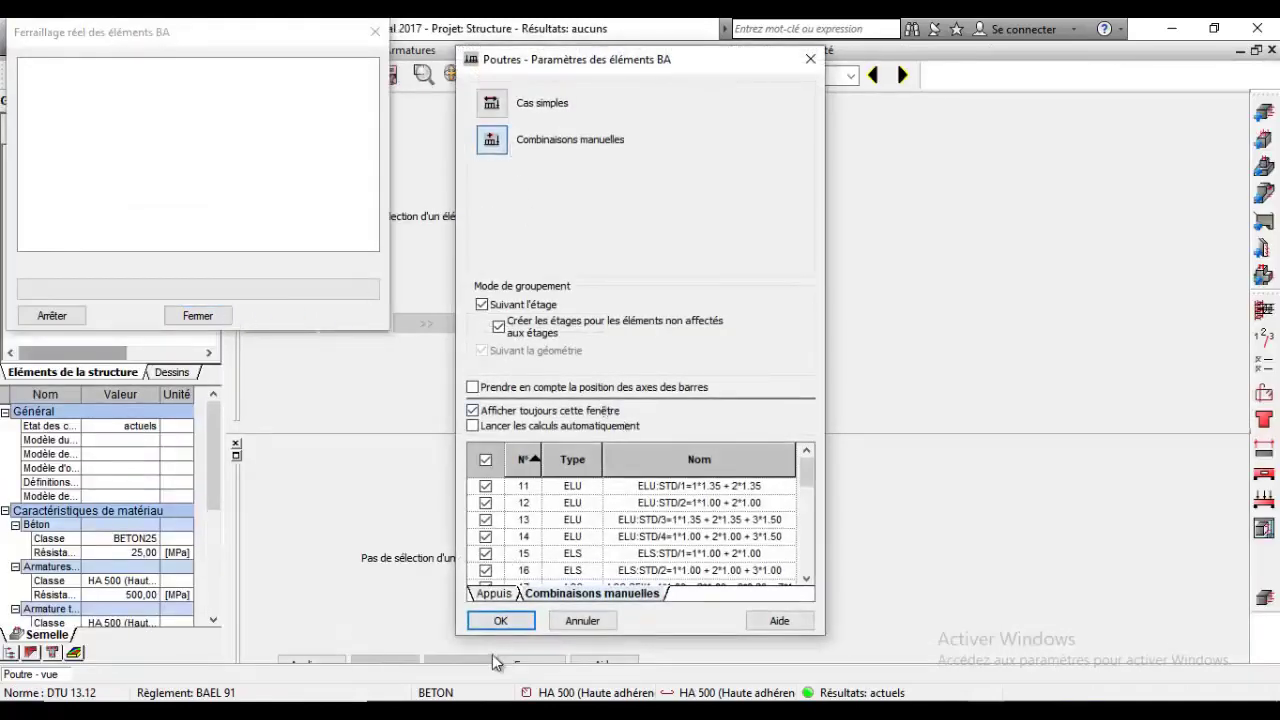
click(500, 620)
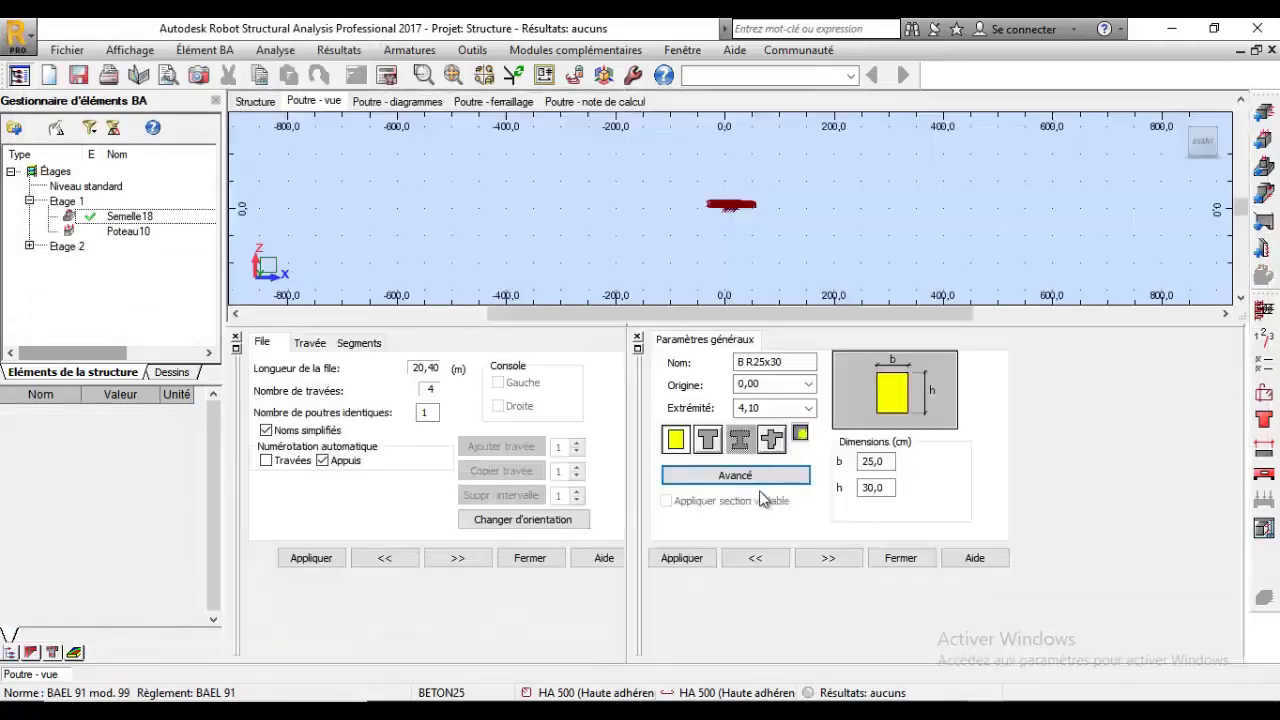
Step: Accept the beam's storey parameters with Fissuration peu préjudiciable, a non agressif environment and 0 h fire resistance
scroll(795, 232, up, 8)
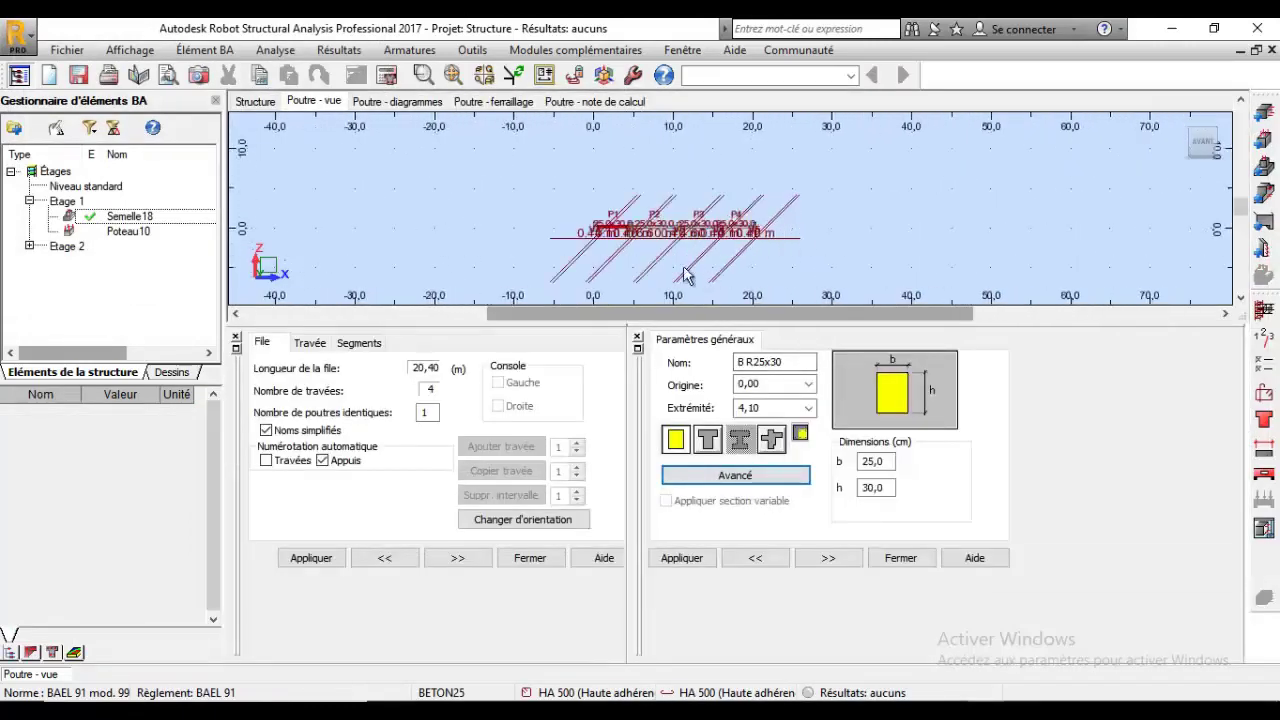
middle_drag(698, 200, 716, 217)
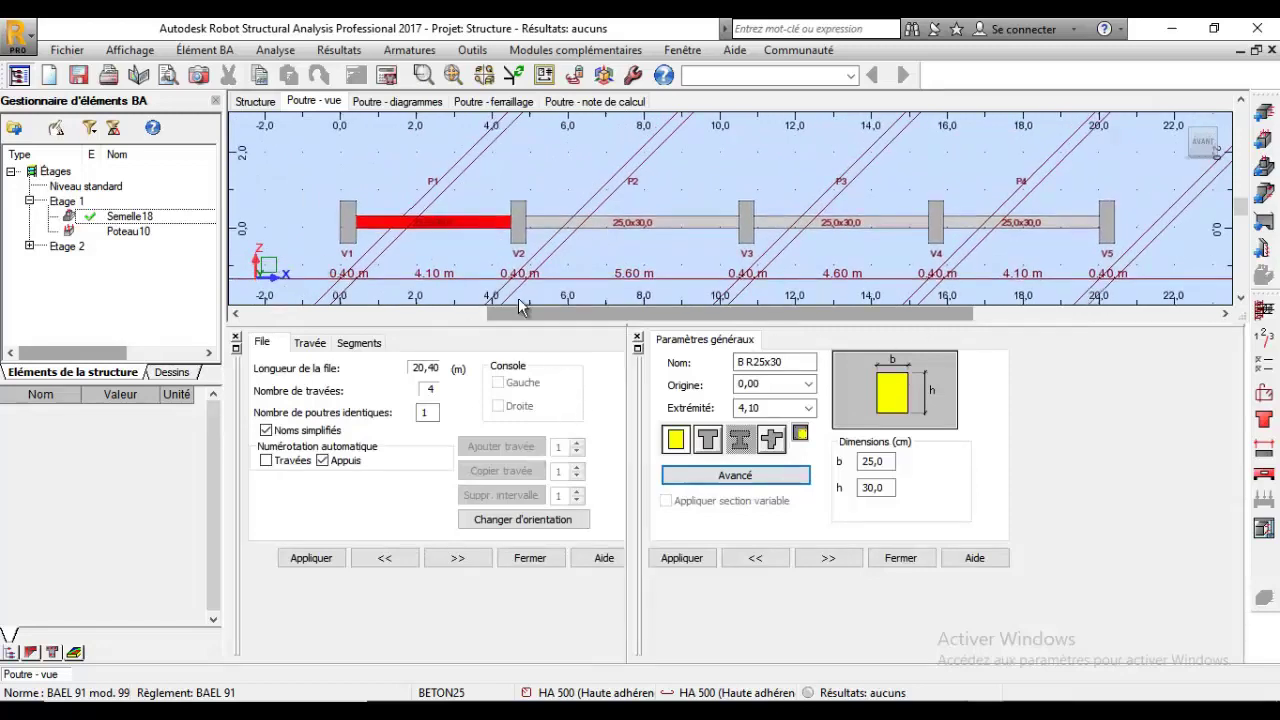
click(1274, 343)
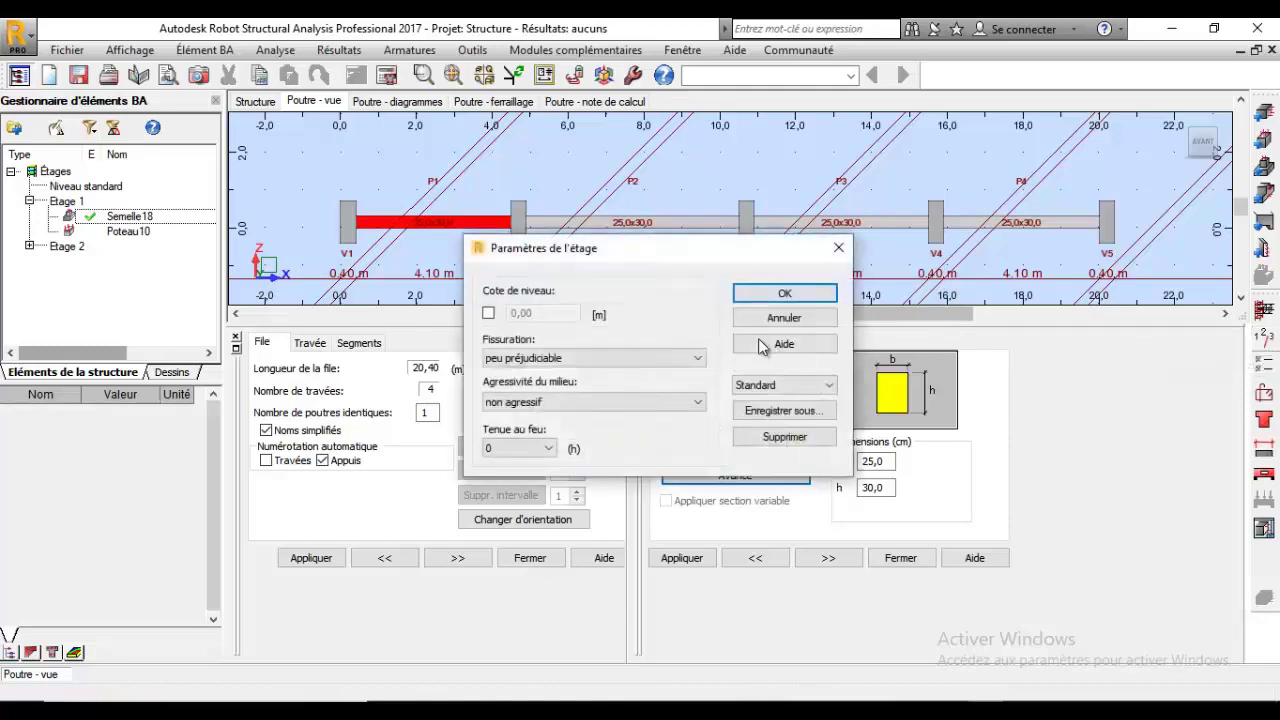
click(784, 293)
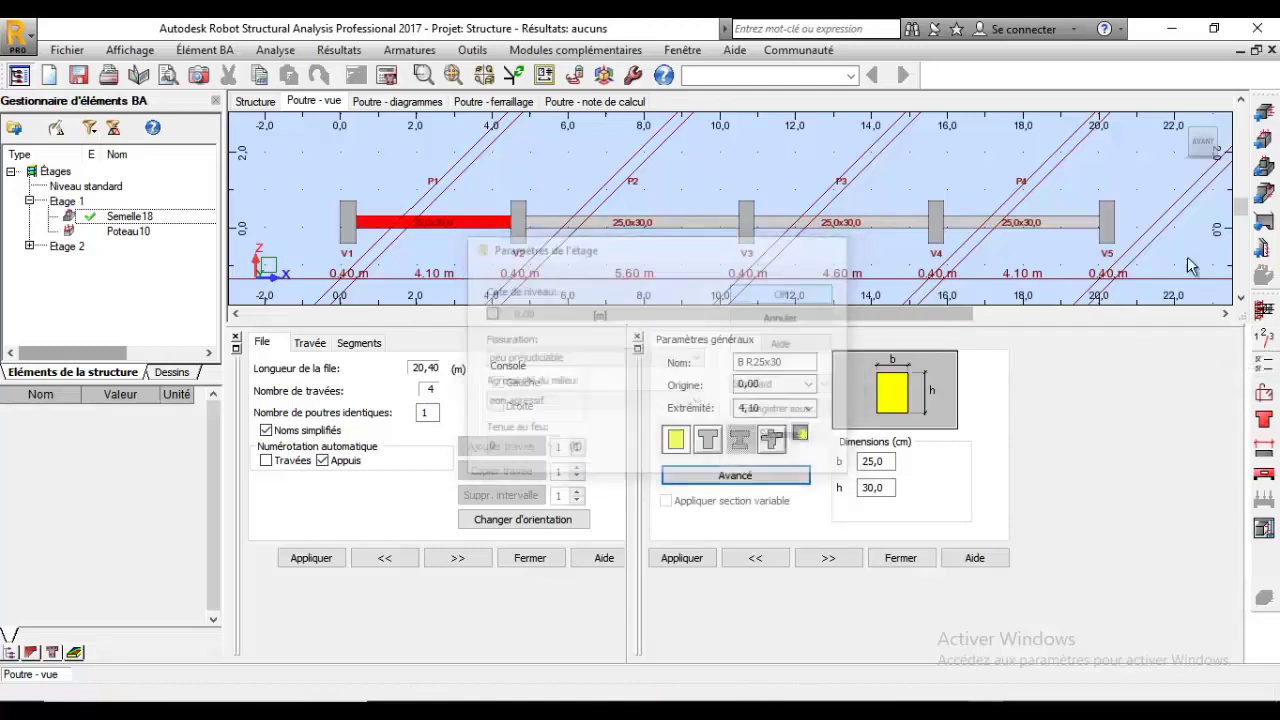
Step: Fix the bottom, lateral and top covers at 3,0 cm in the beam's calculation options and check the Béton settings
click(1272, 360)
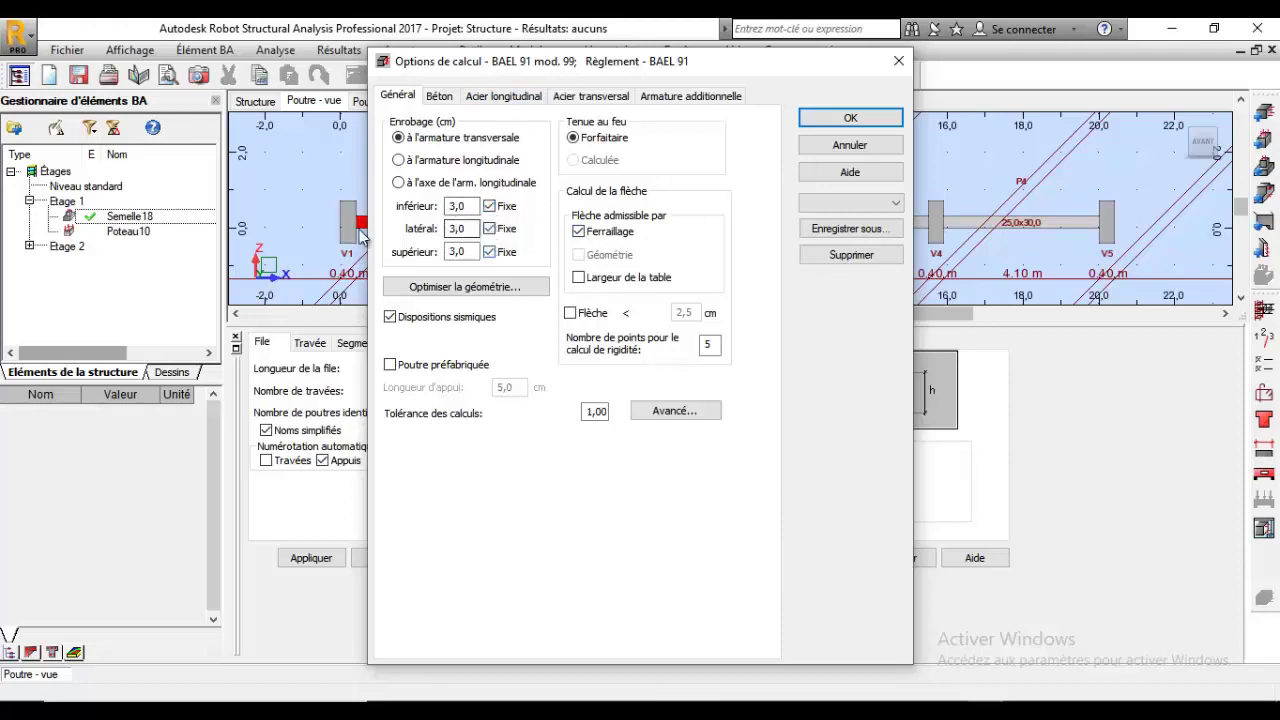
click(489, 252)
click(439, 96)
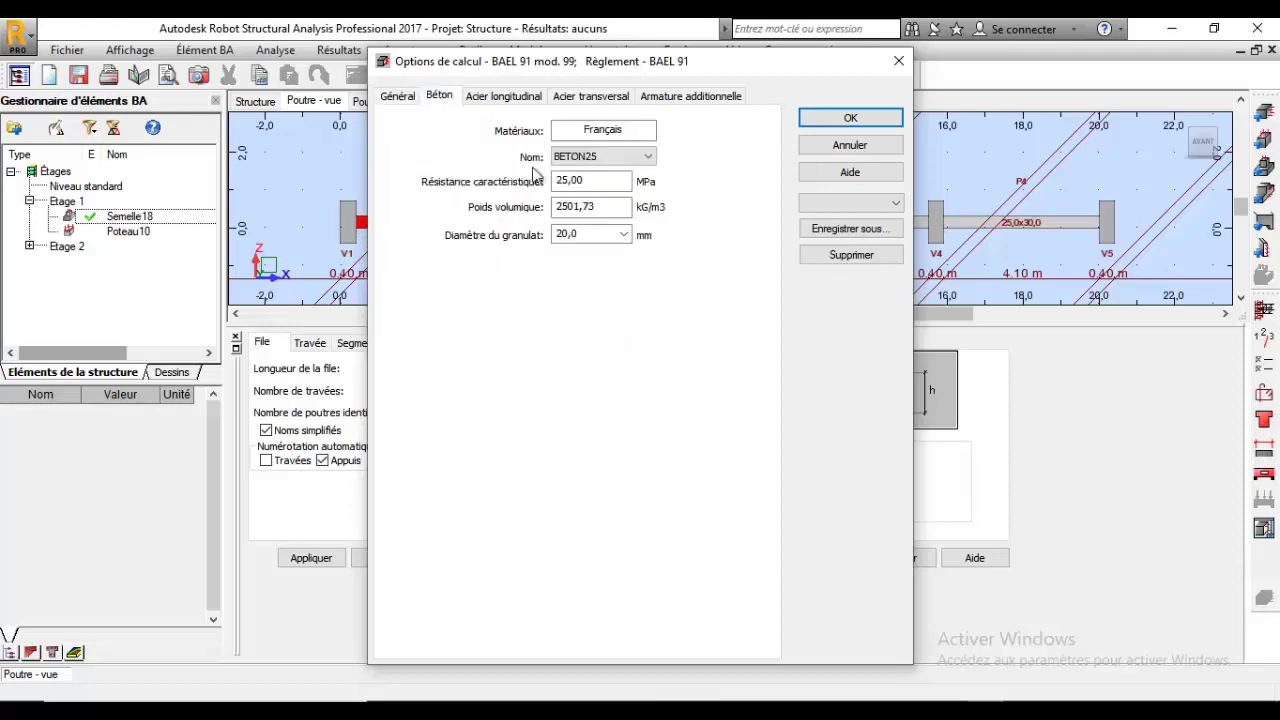
Step: Exclude the 6 mm diameter from the longitudinal steel and allow only 6, 8 and 10 mm for the transverse steel
click(511, 100)
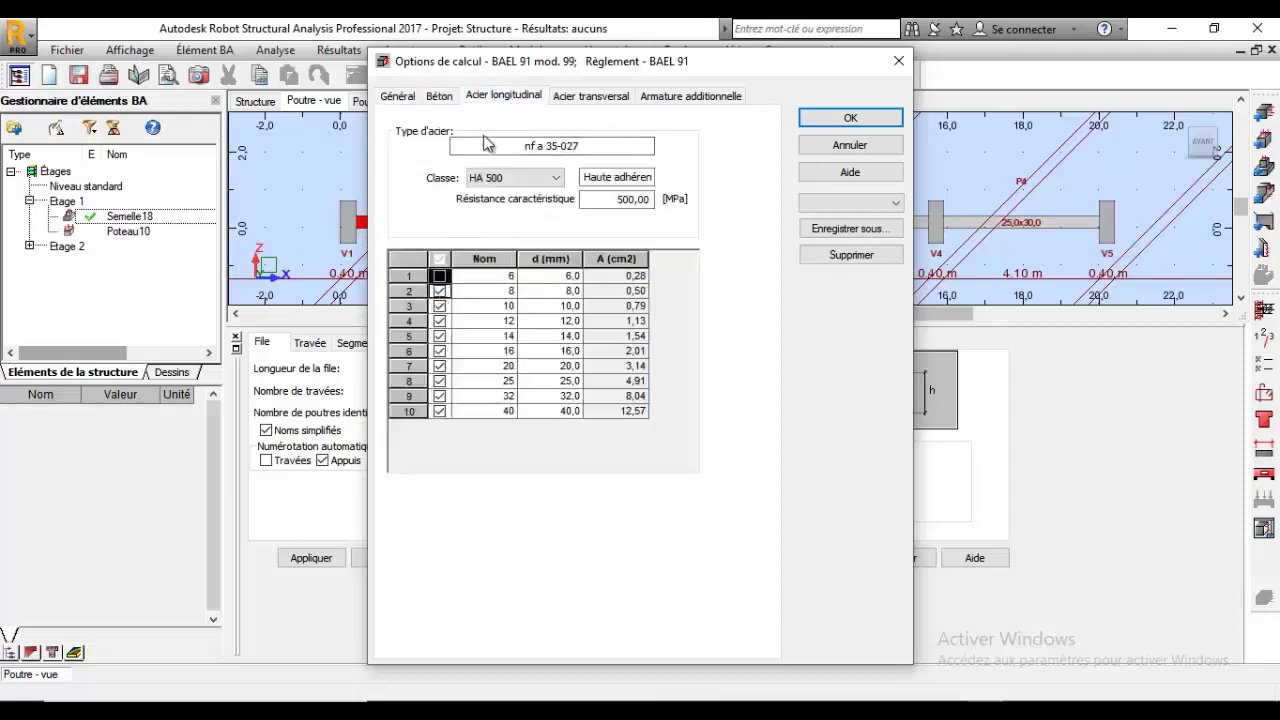
click(439, 275)
click(590, 96)
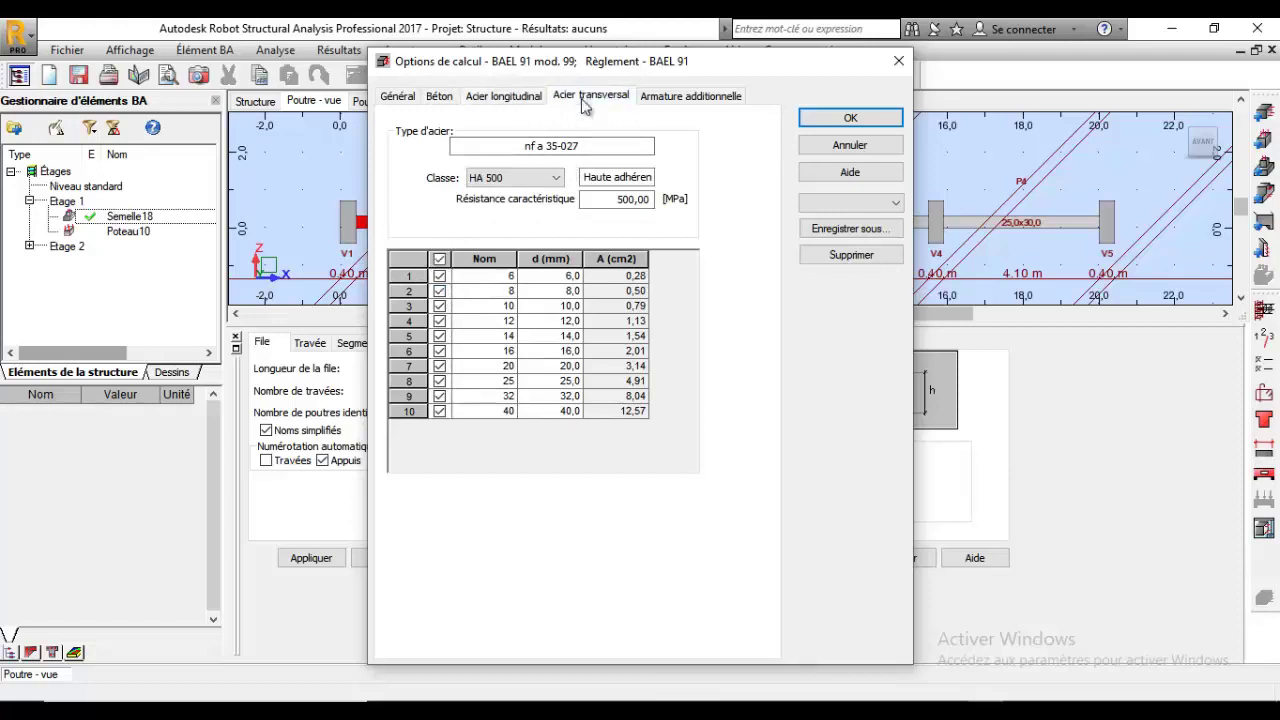
click(439, 258)
click(439, 275)
click(439, 290)
click(439, 305)
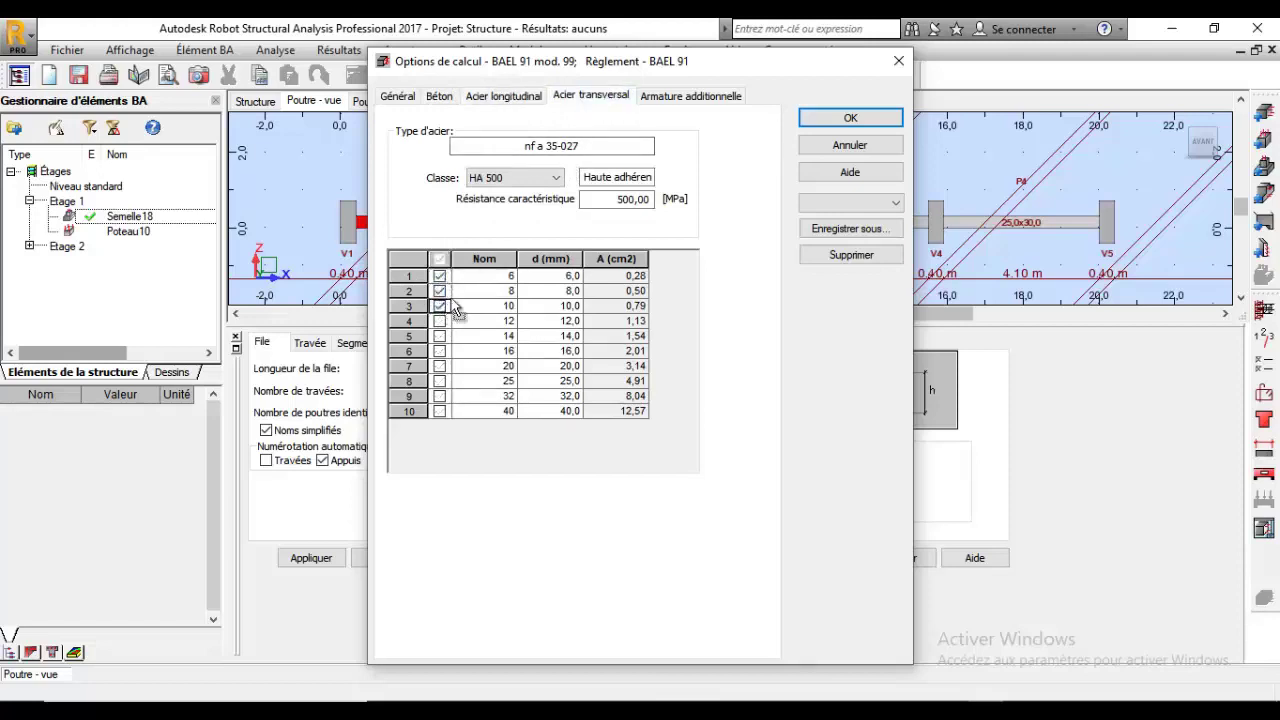
Step: Exclude the 6 and 8 mm diameters from the additional reinforcement and accept the beam's calculation options
click(678, 97)
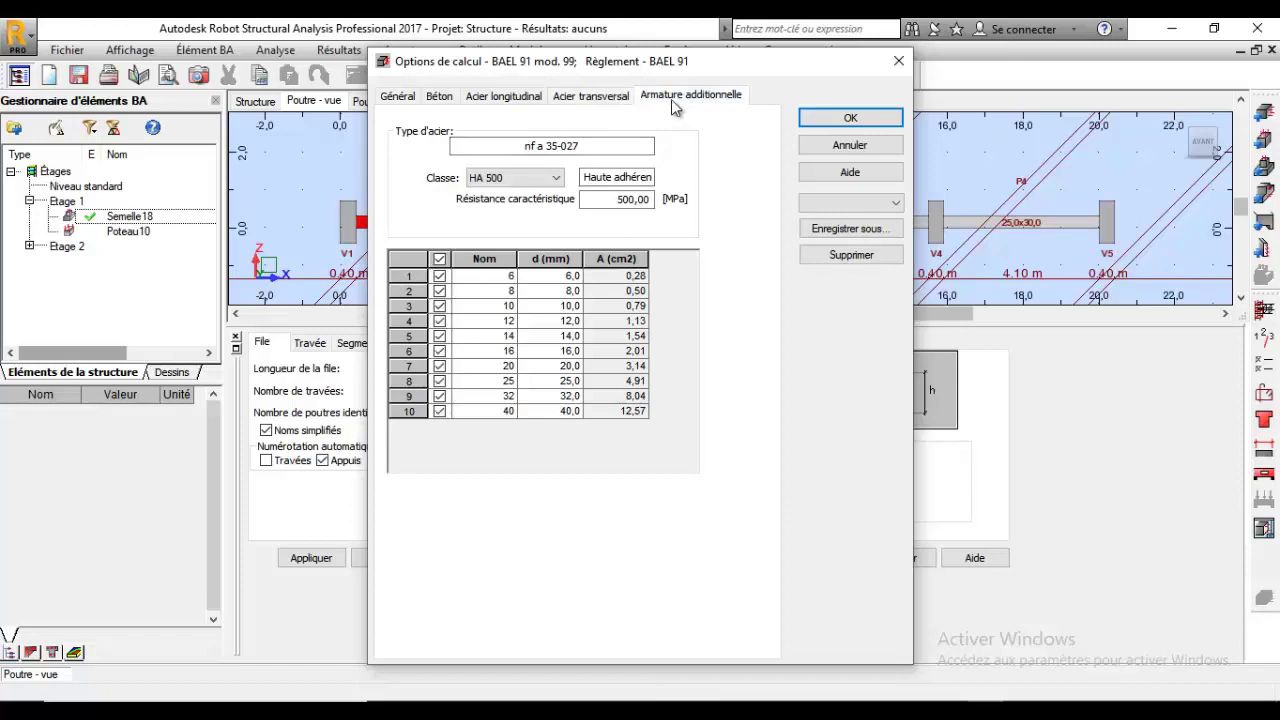
click(439, 275)
click(439, 290)
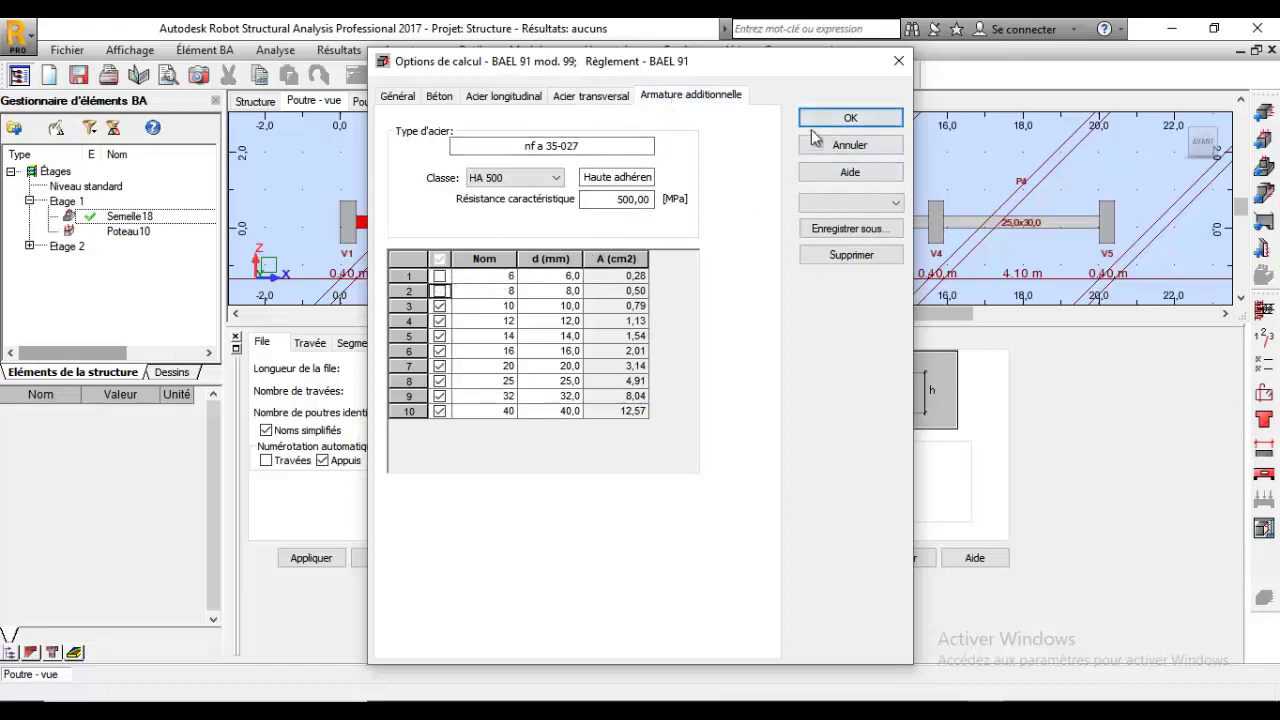
click(851, 122)
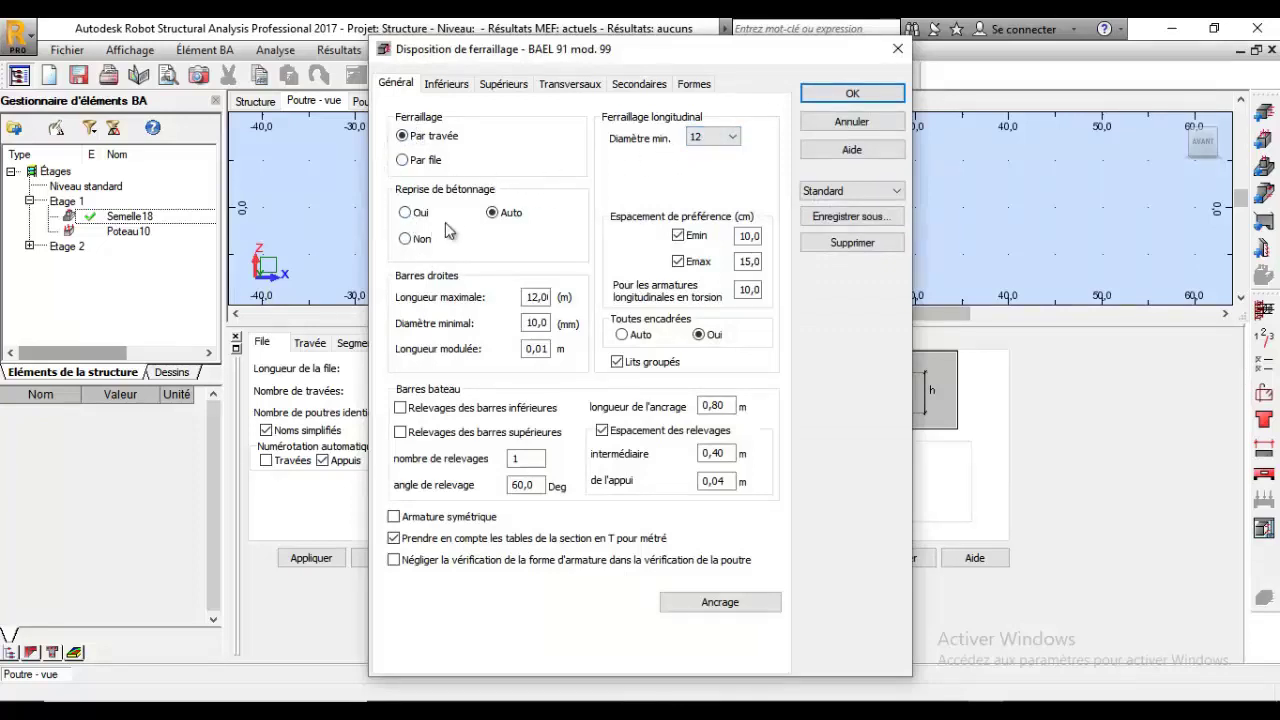
Step: Set Reprise de bétonnage to Non and the number of bar layers to Auto for the lower and upper reinforcement
click(420, 244)
click(443, 86)
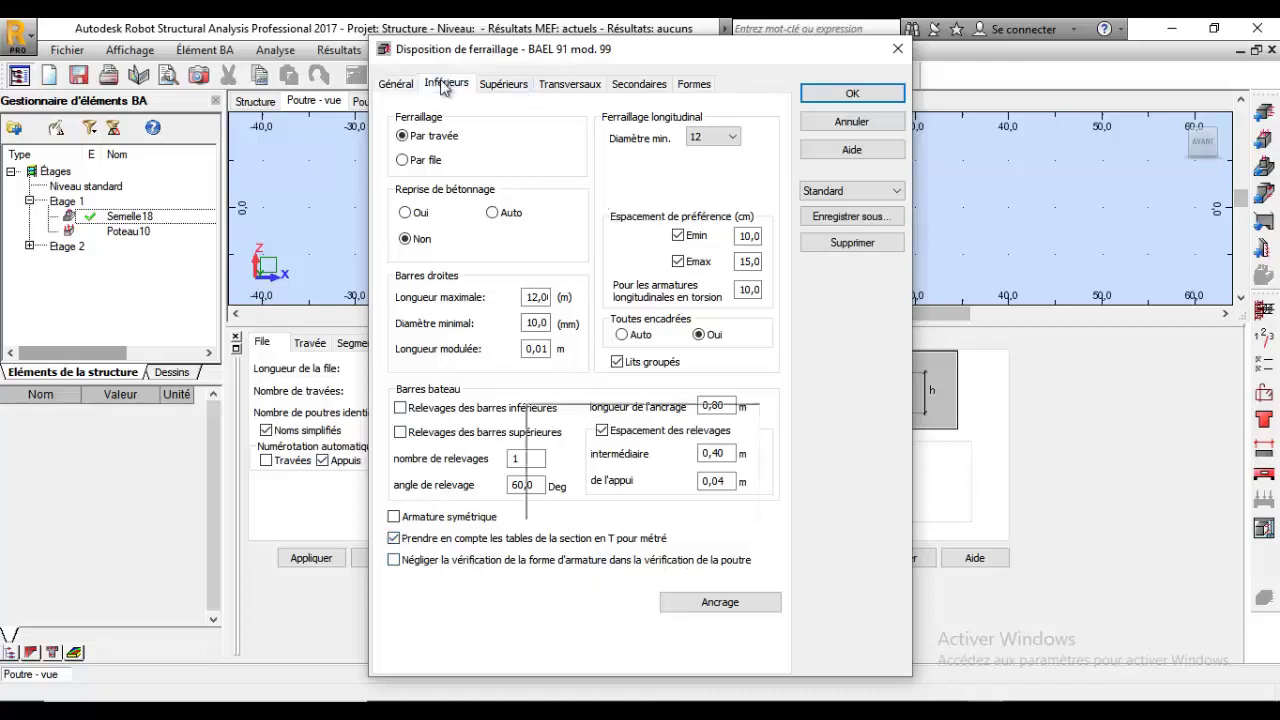
click(538, 248)
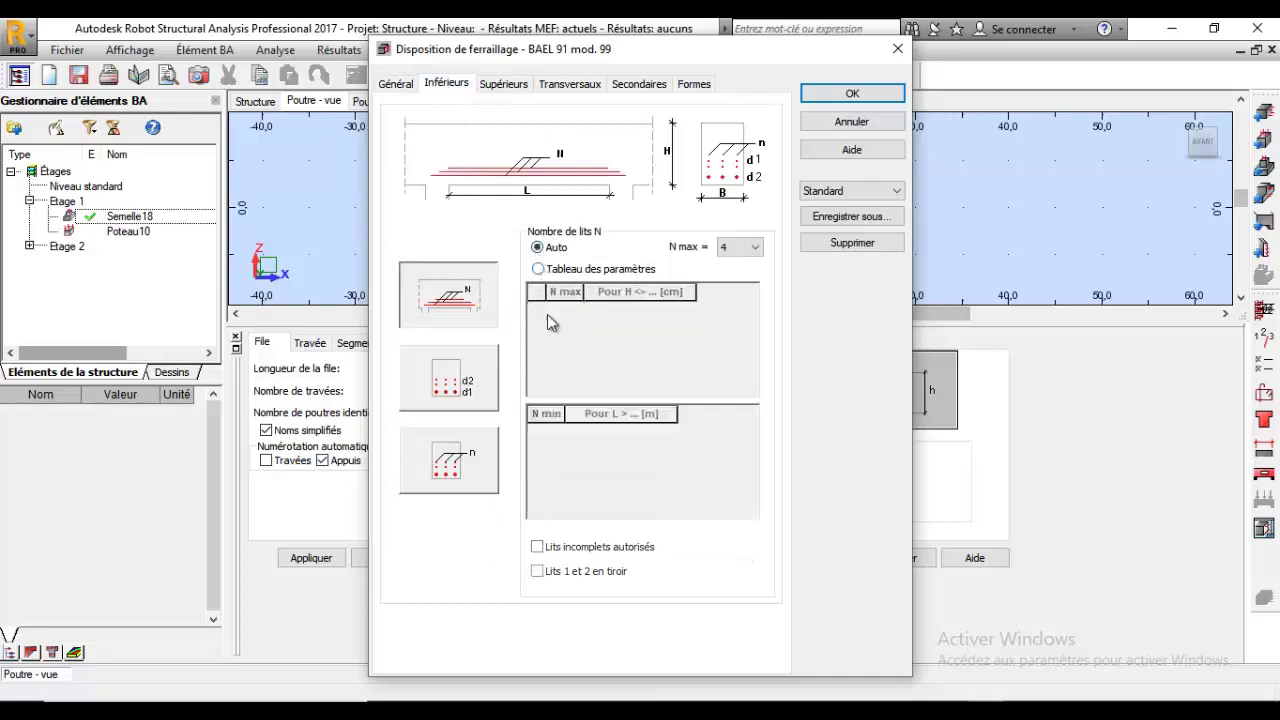
click(516, 88)
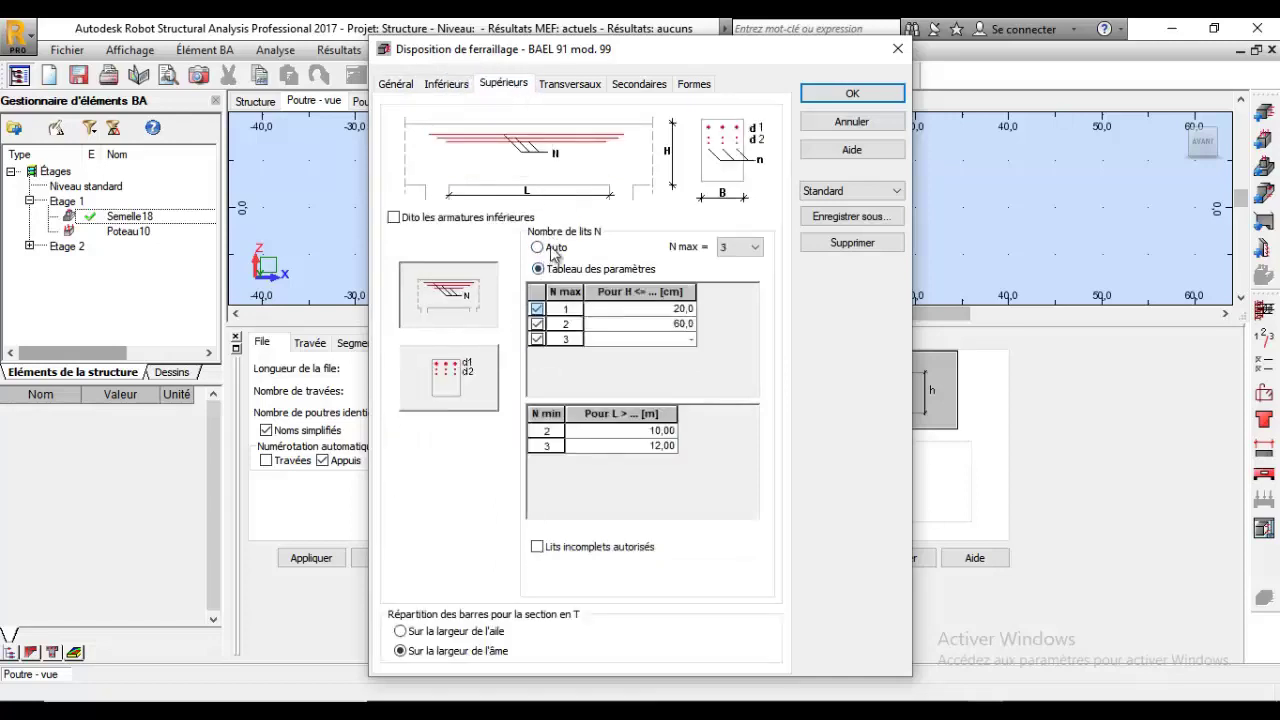
click(540, 248)
Step: Adjust the allowed stirrup shapes for the transverse reinforcement, including the trapezoidal frame, and check the secondary reinforcement settings
click(571, 88)
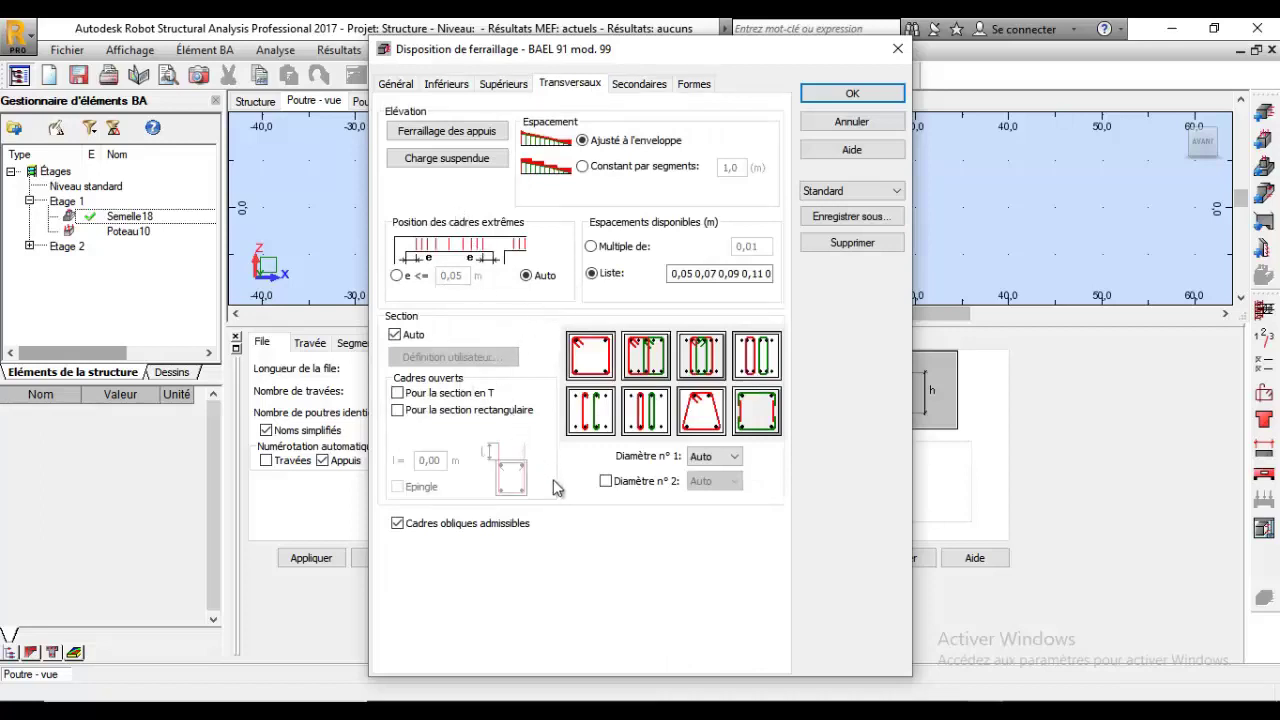
click(592, 412)
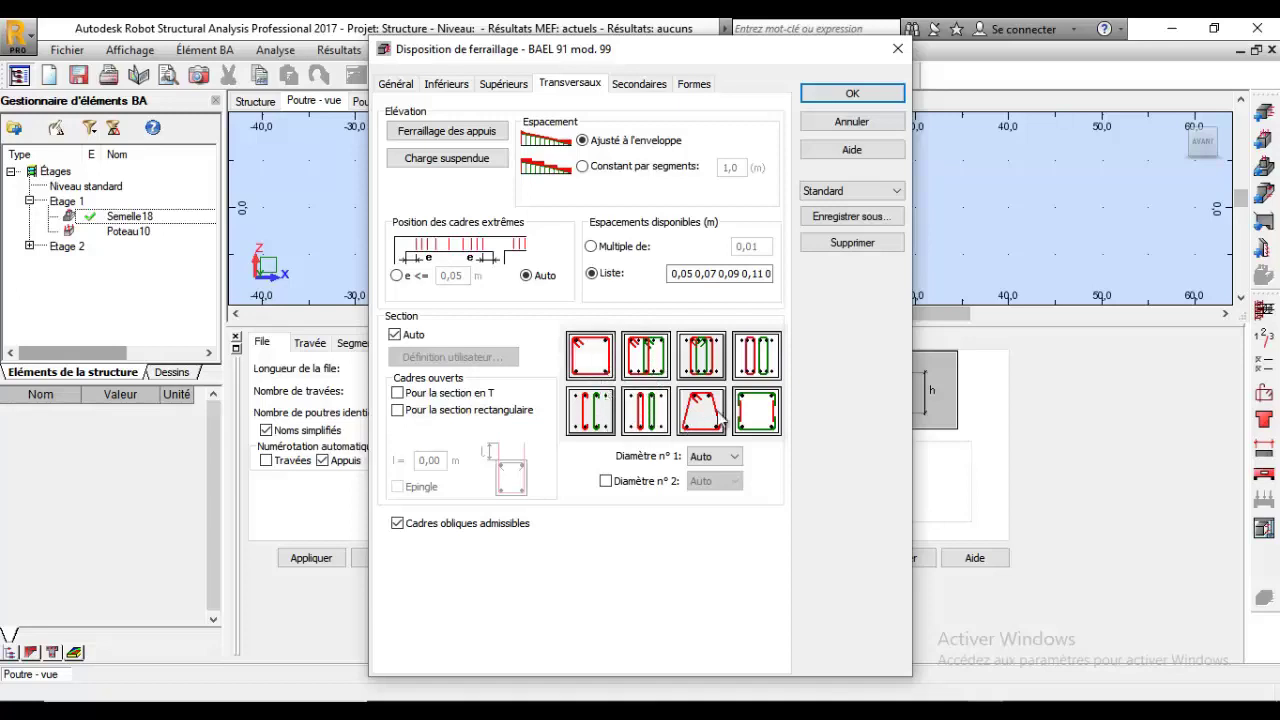
click(766, 420)
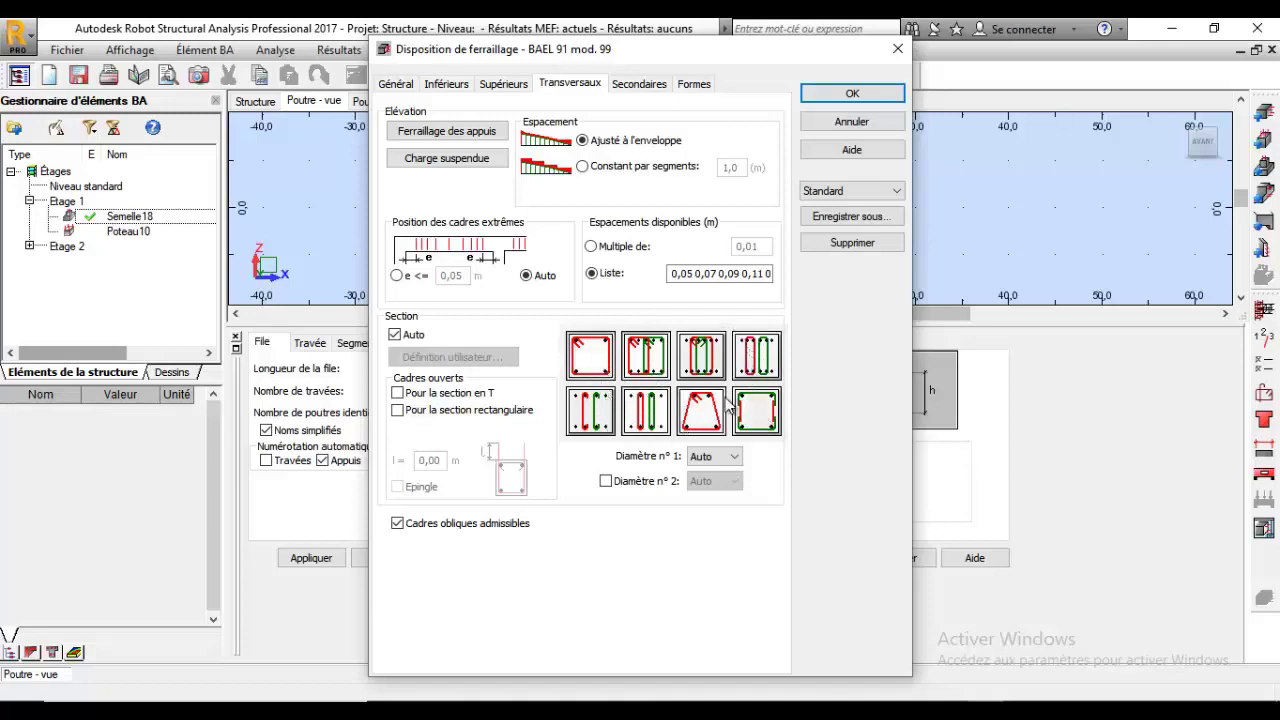
click(705, 417)
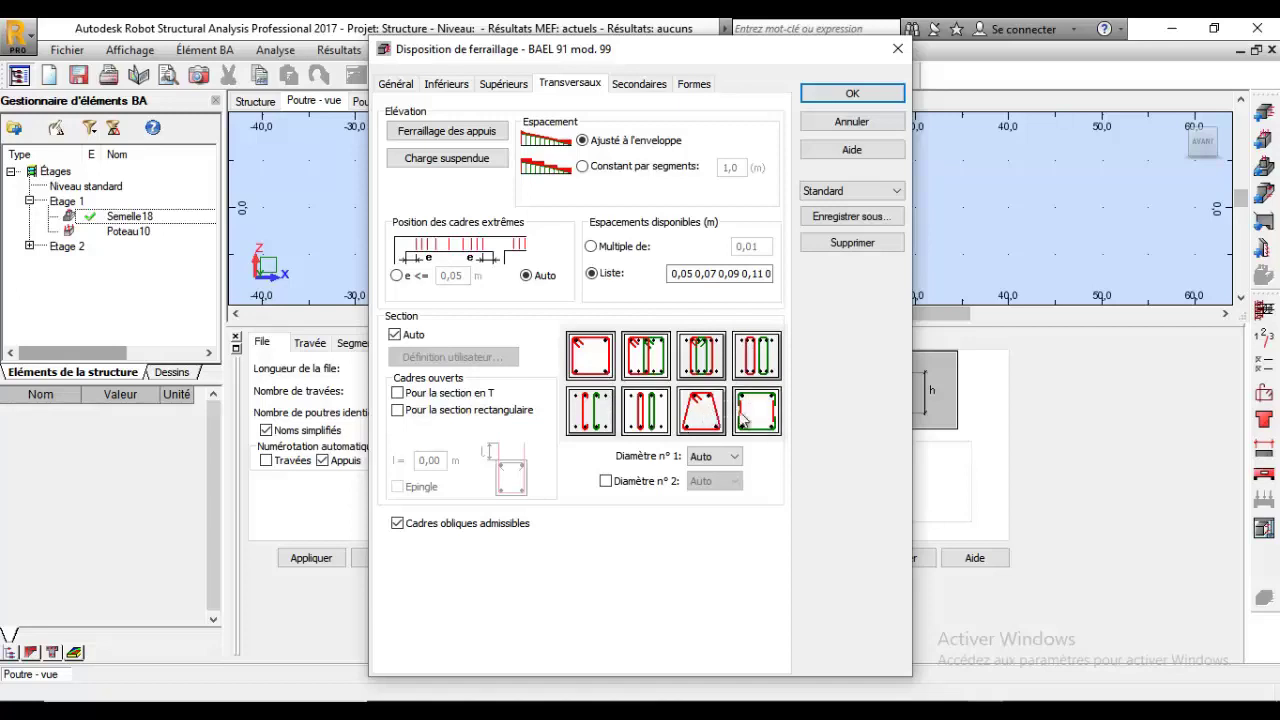
click(750, 418)
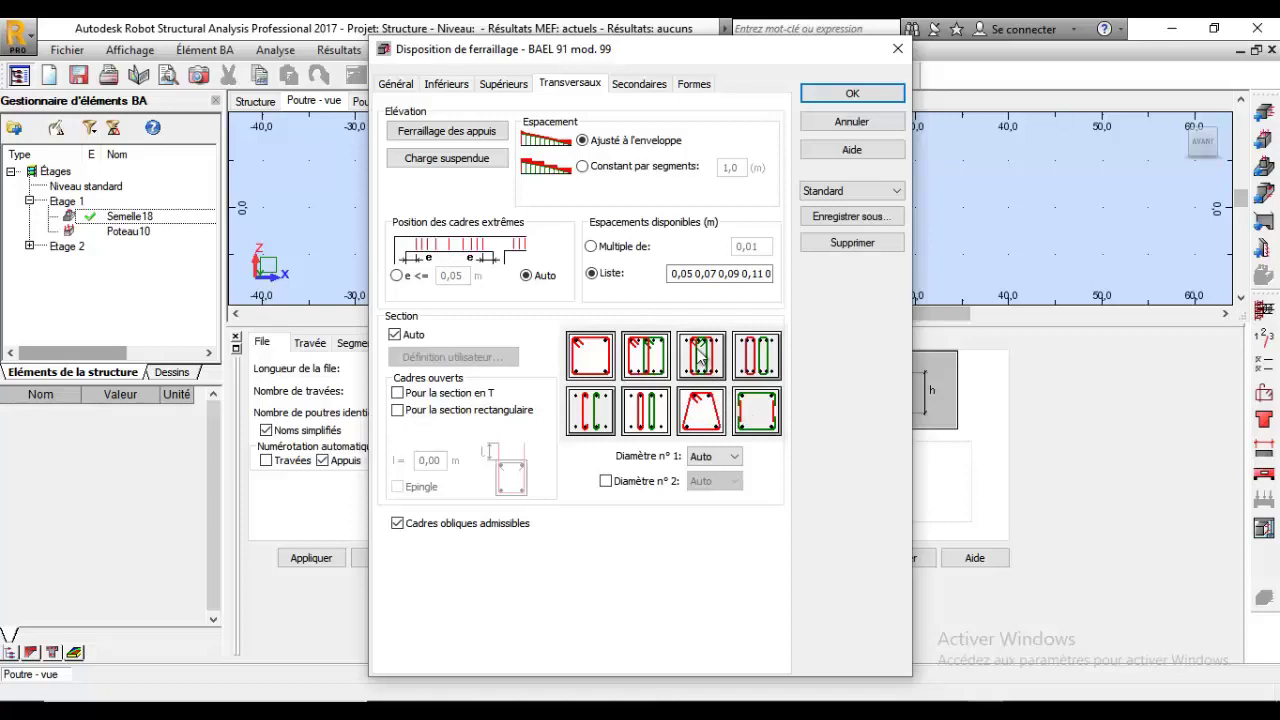
click(698, 411)
click(640, 86)
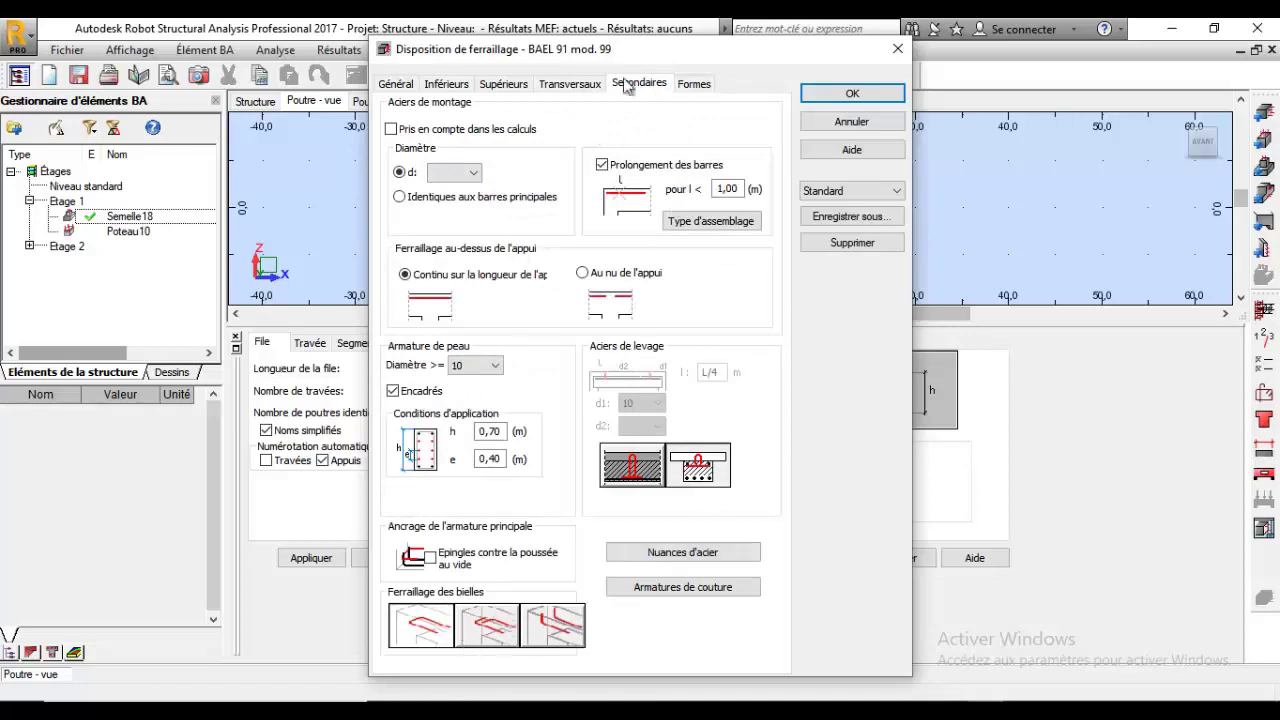
Step: Set both the left and right hooks of the Principale longitudinal bars to 90 degrees
click(693, 84)
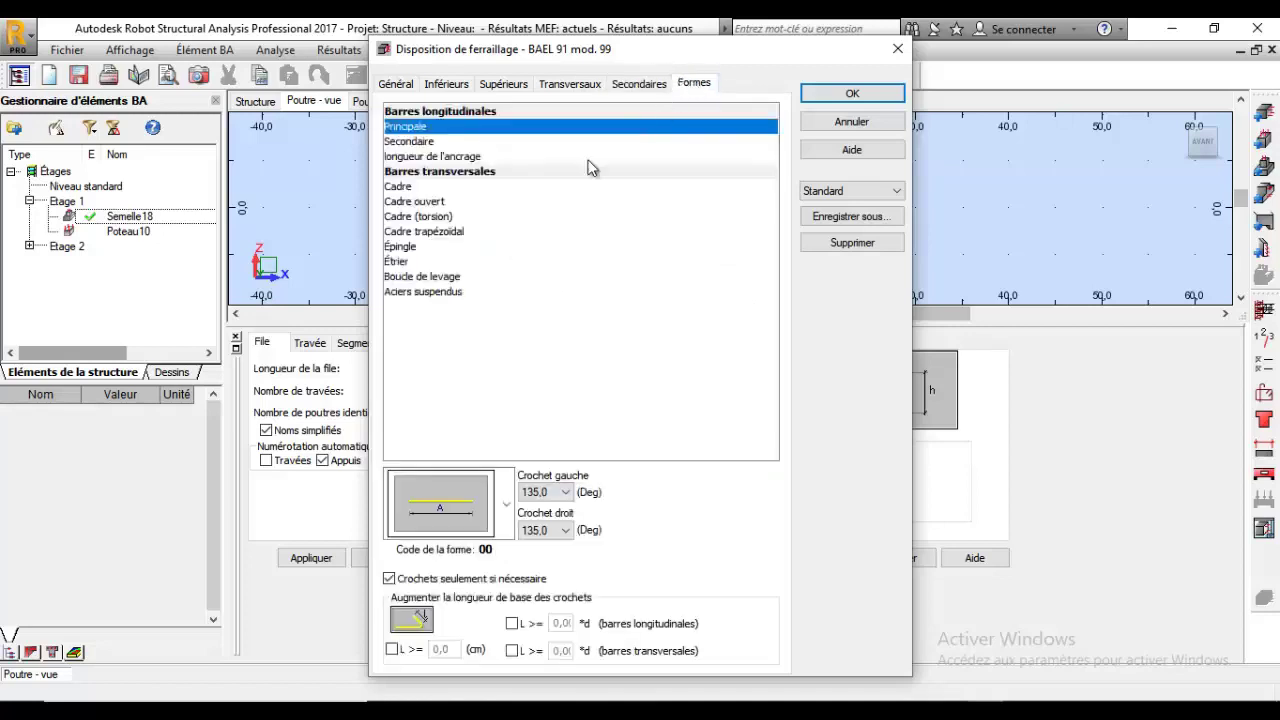
click(565, 492)
click(535, 570)
click(560, 530)
click(535, 607)
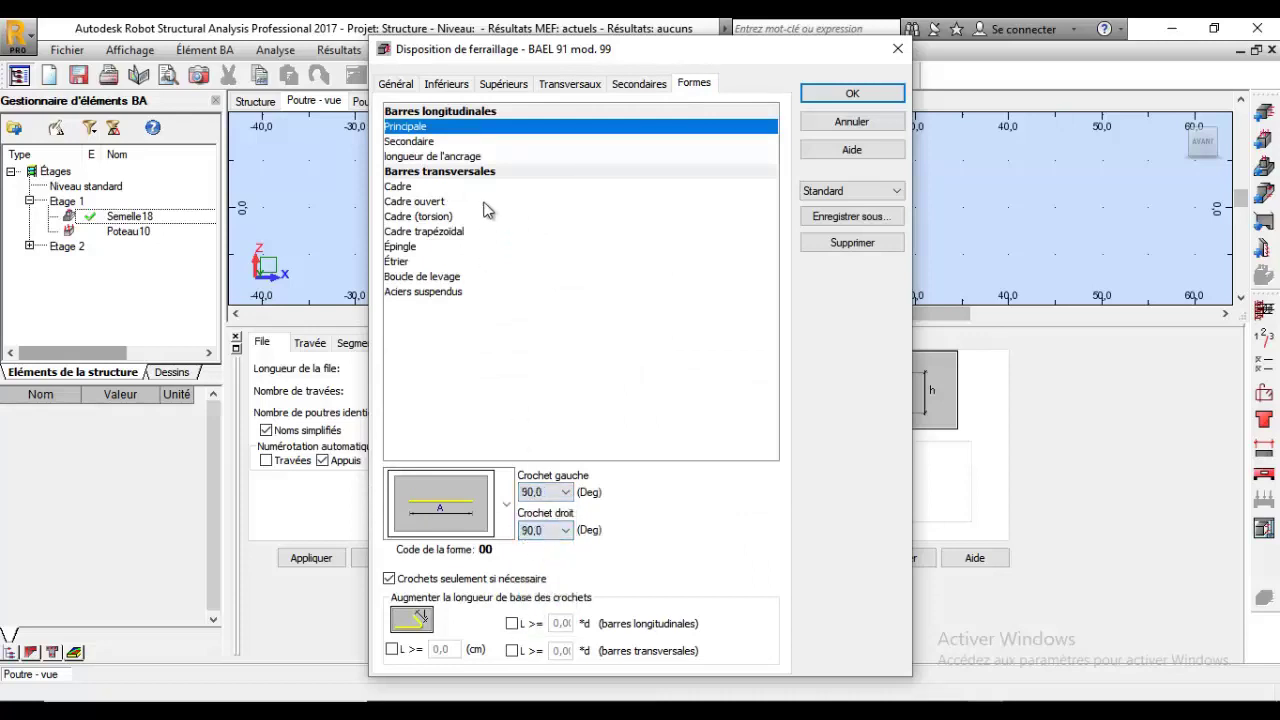
Step: Set both the left and right hooks of the Secondaire longitudinal bars to 90 degrees
click(418, 146)
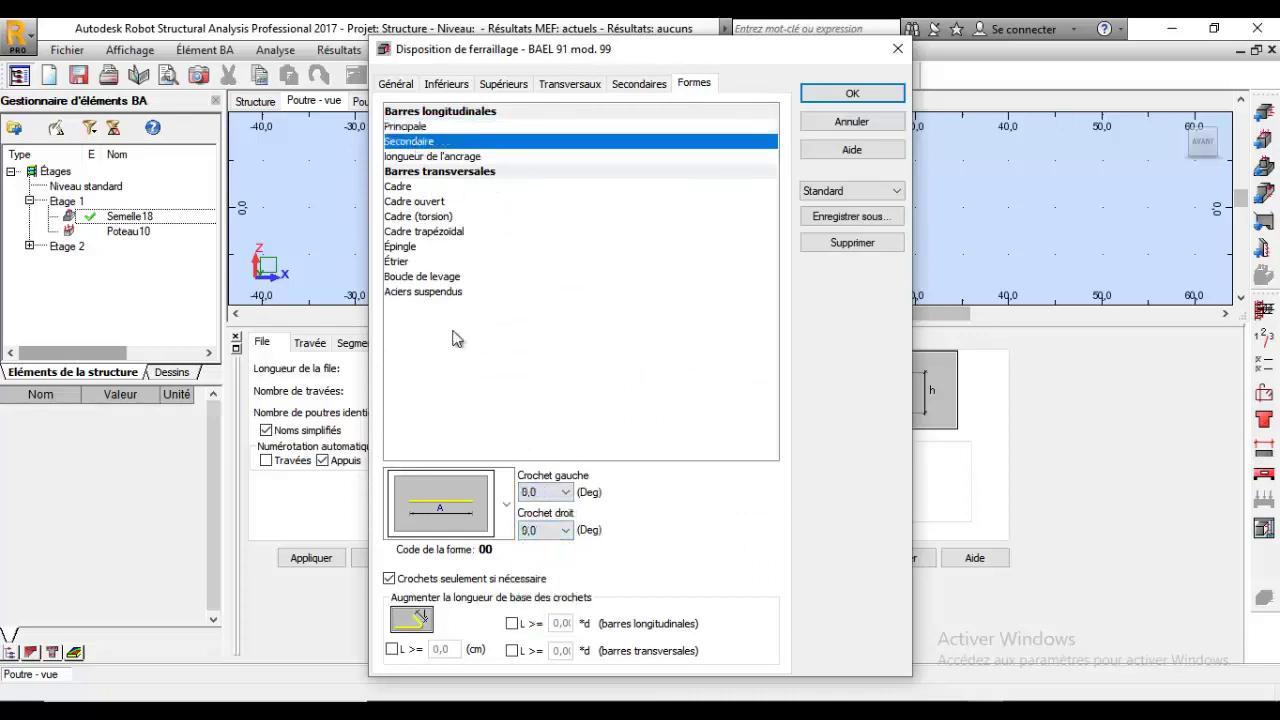
click(562, 492)
click(533, 570)
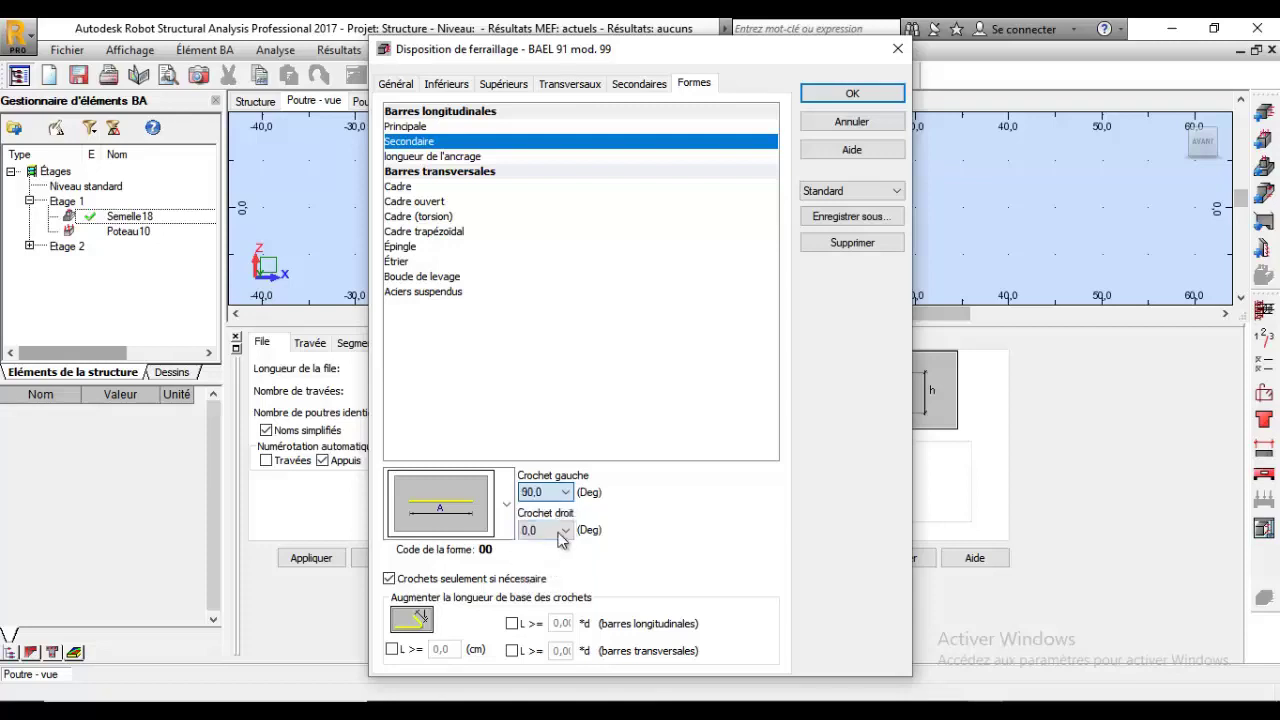
click(560, 530)
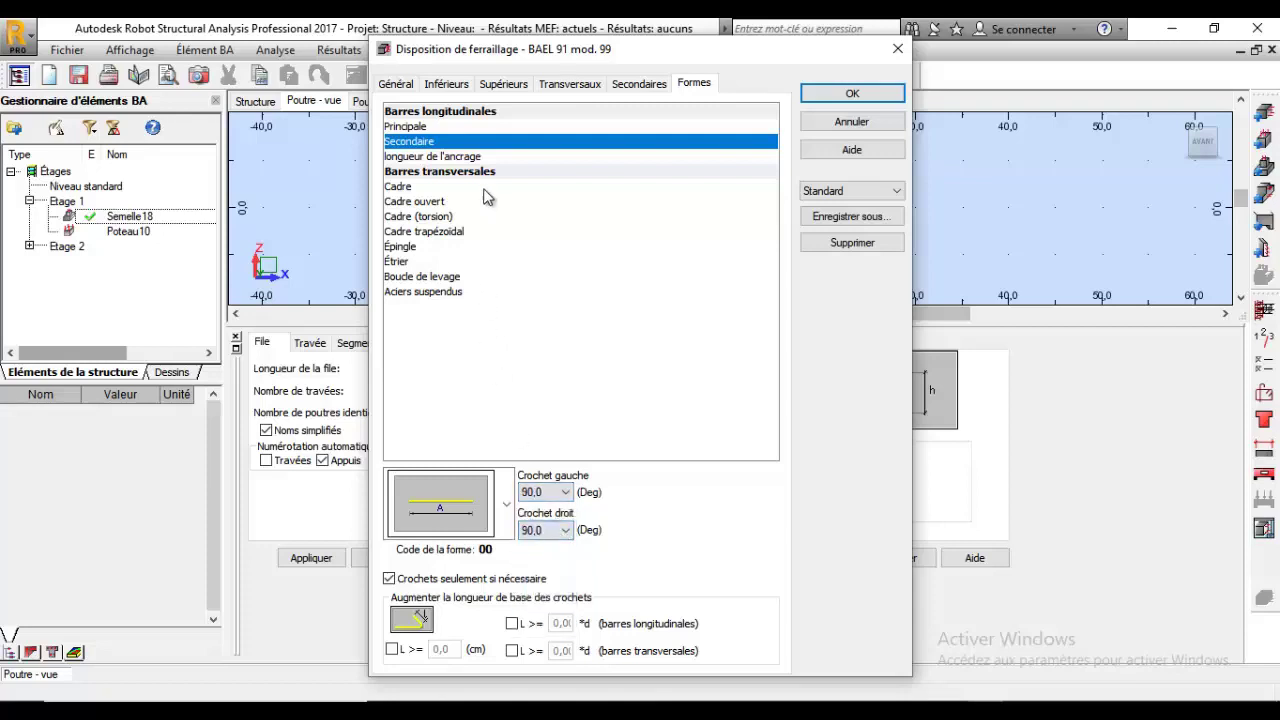
Step: Set both hooks of the longueur de l'ancrage bars to 90 degrees and accept the beam's reinforcement layout
click(470, 158)
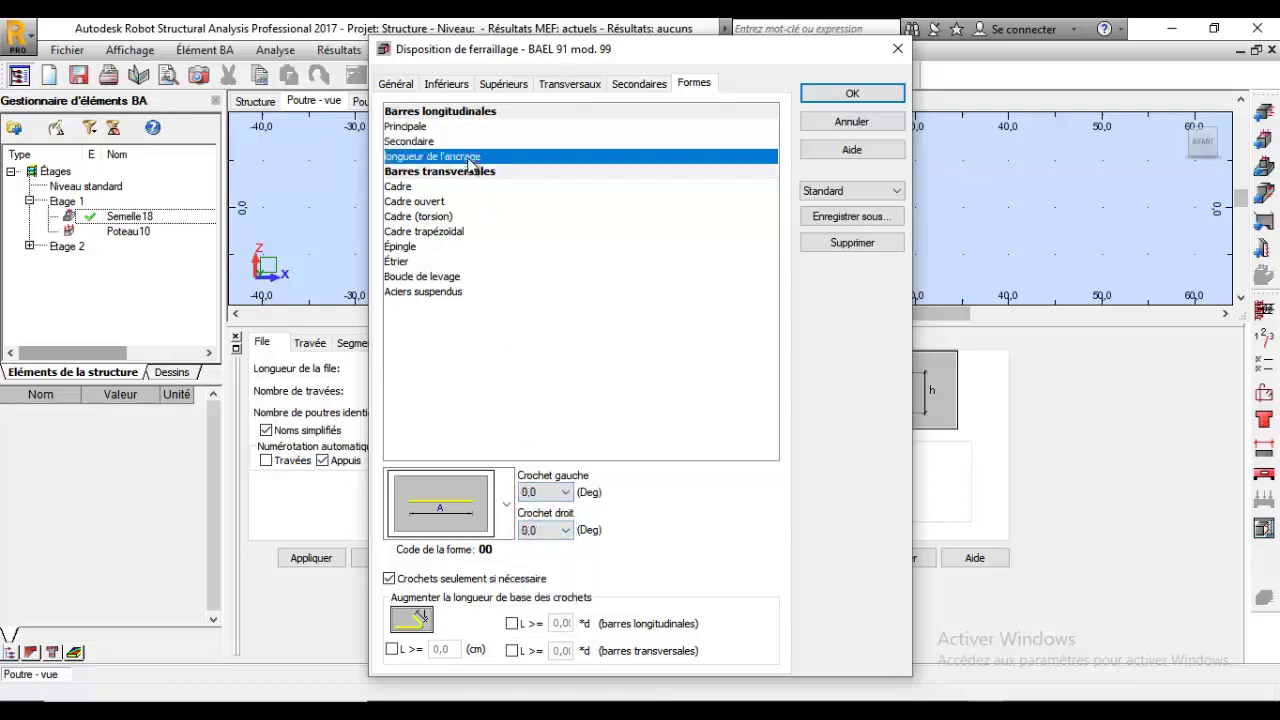
click(545, 492)
click(545, 558)
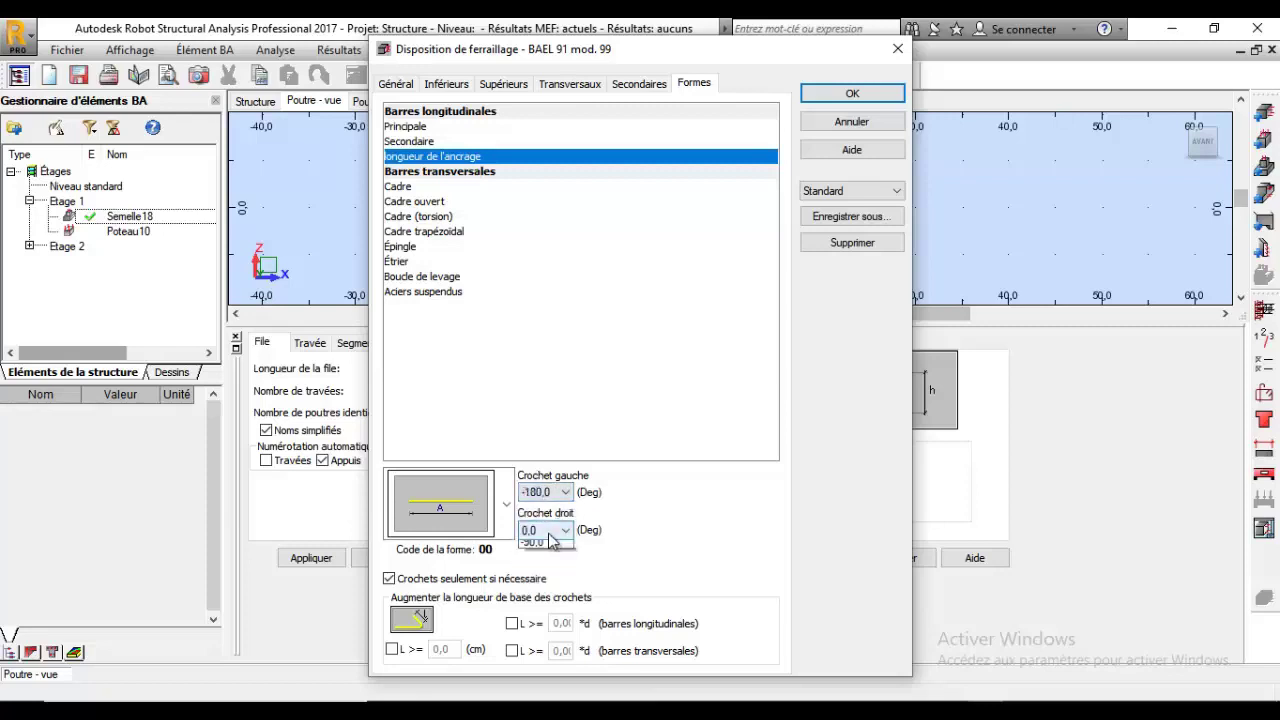
click(545, 530)
click(537, 547)
click(548, 530)
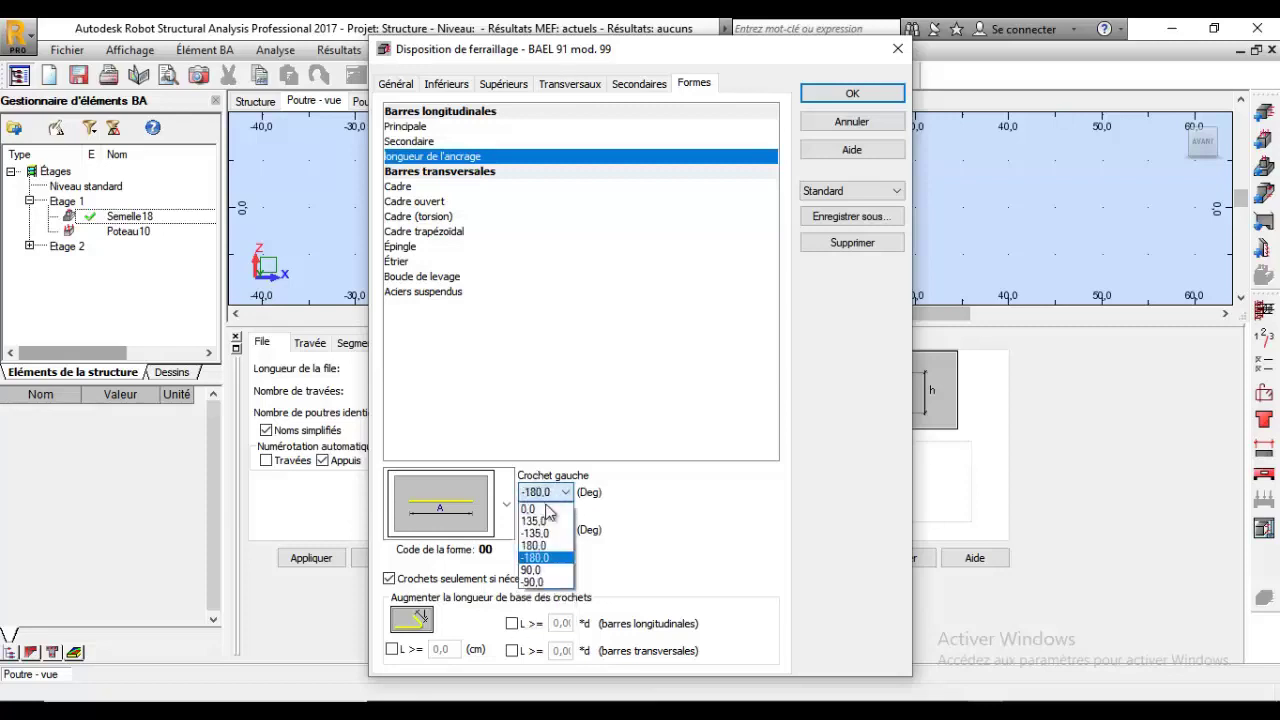
click(545, 570)
click(548, 530)
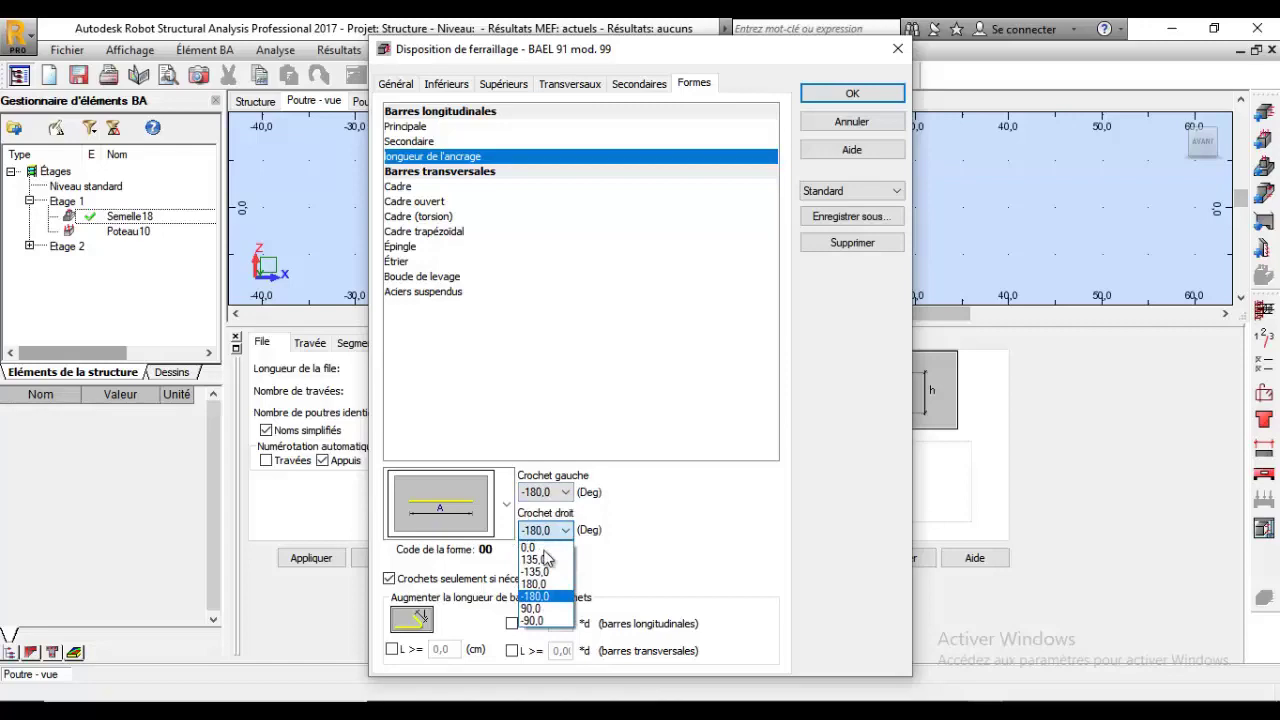
click(545, 605)
click(545, 492)
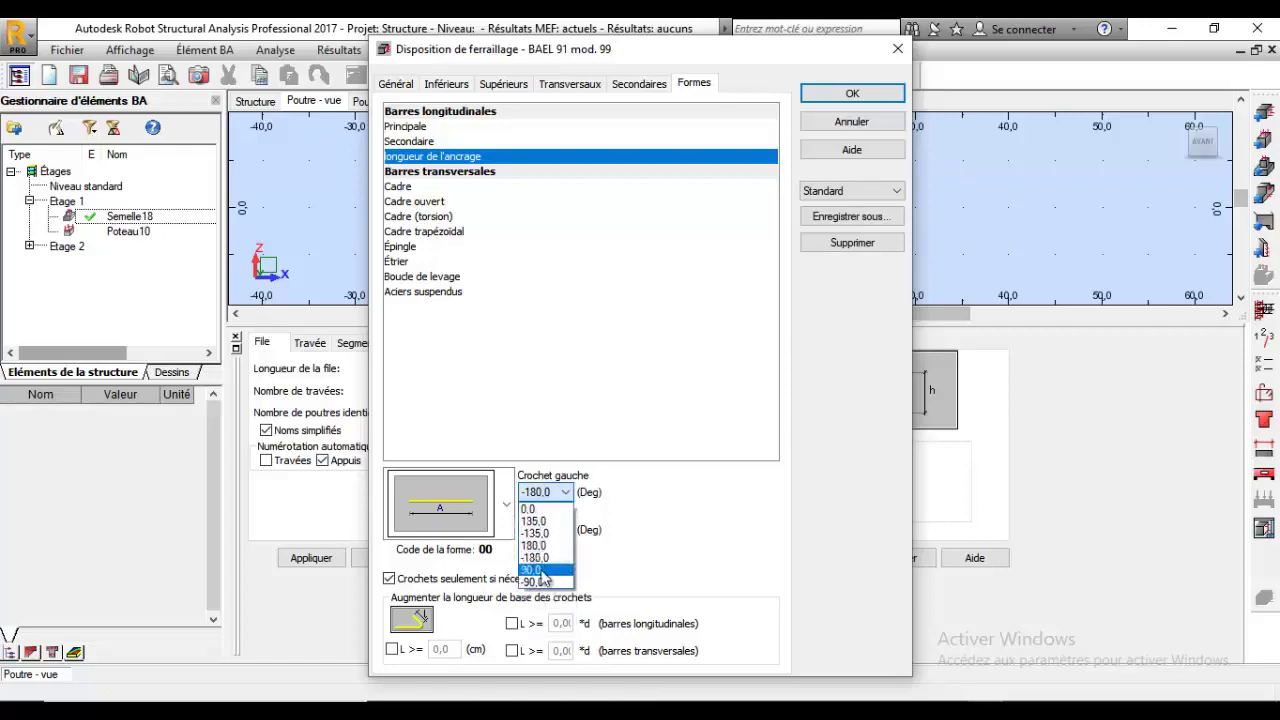
click(545, 568)
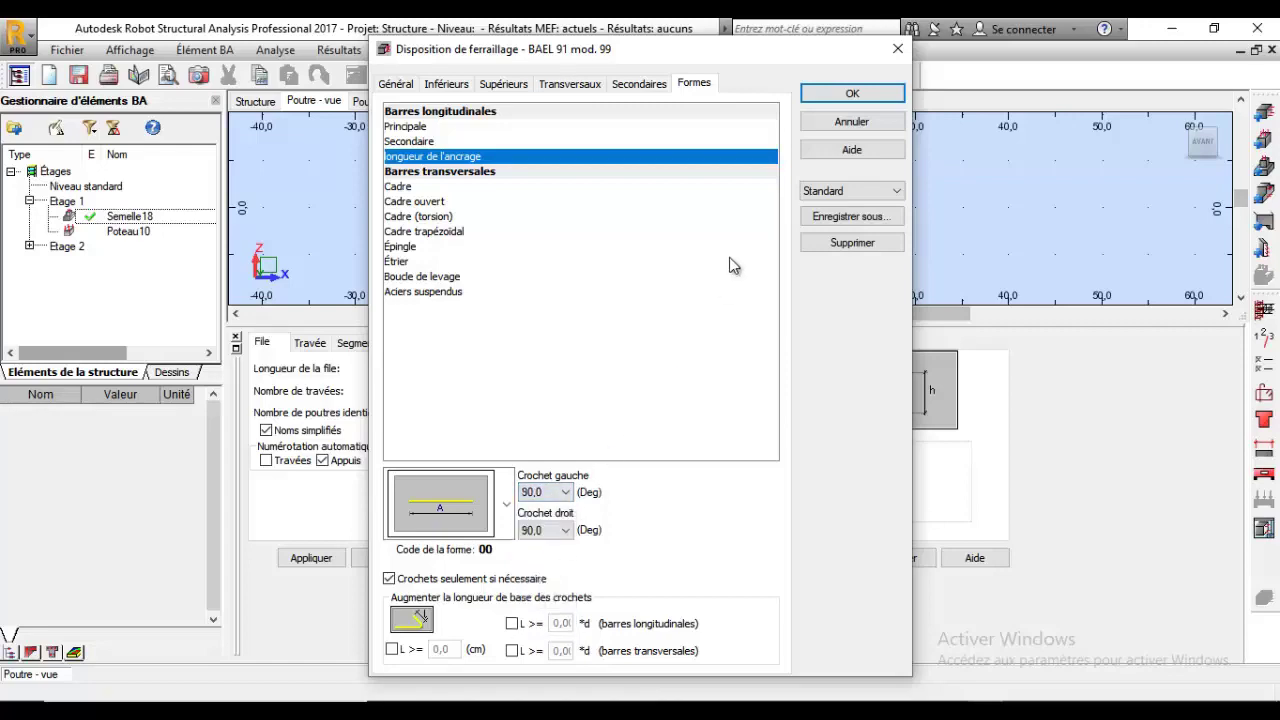
click(852, 93)
Step: Calculate the beam's reinforcement, review the calculation errors and close their list
click(387, 75)
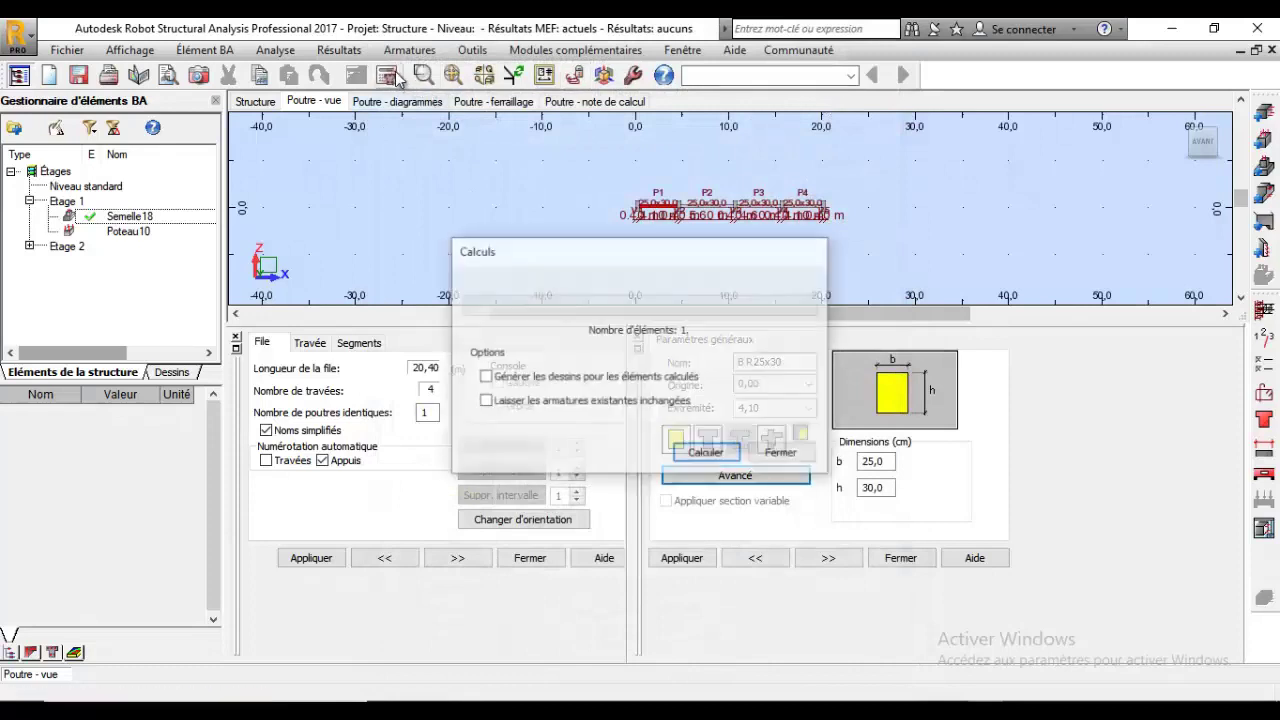
click(722, 459)
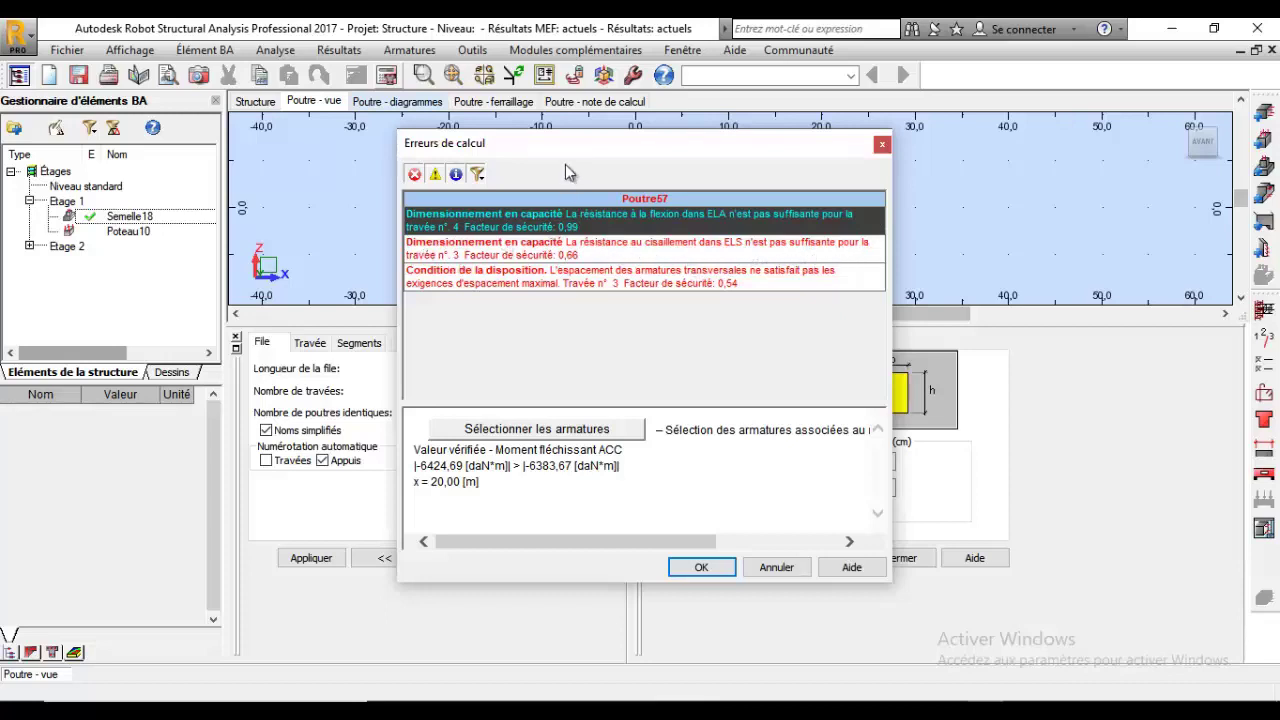
drag(565, 164, 928, 264)
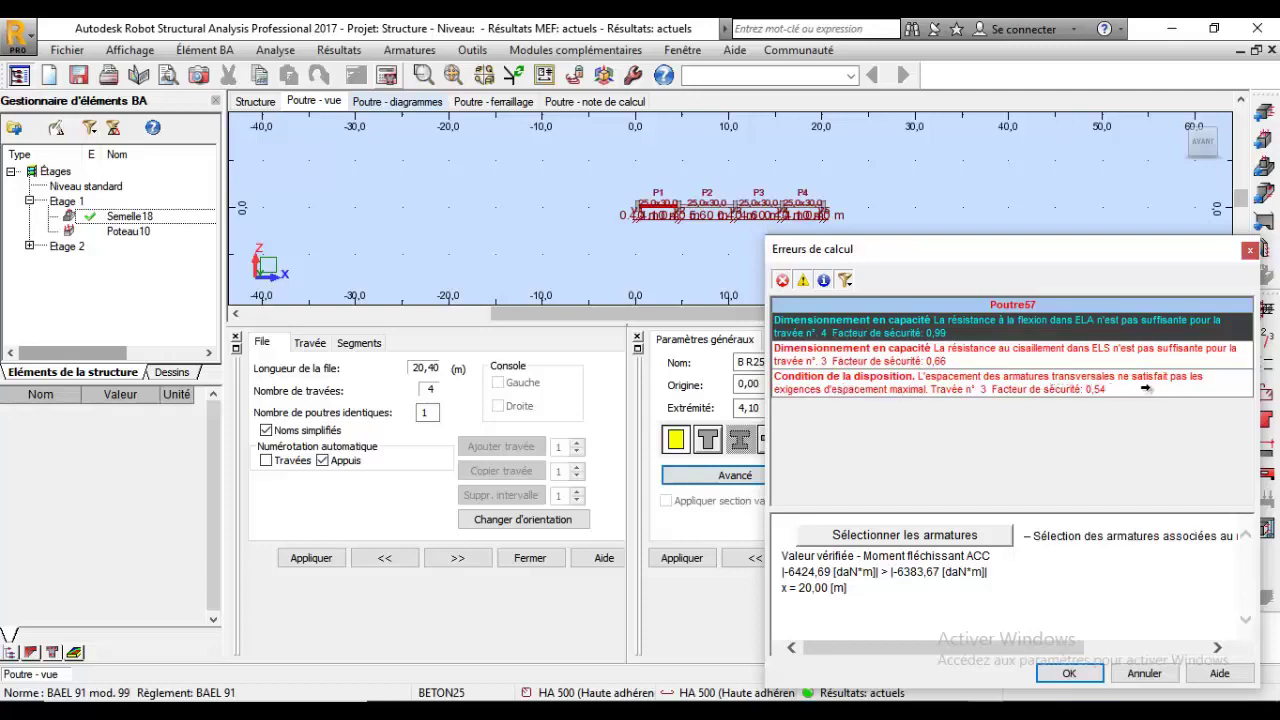
drag(975, 258, 29, 258)
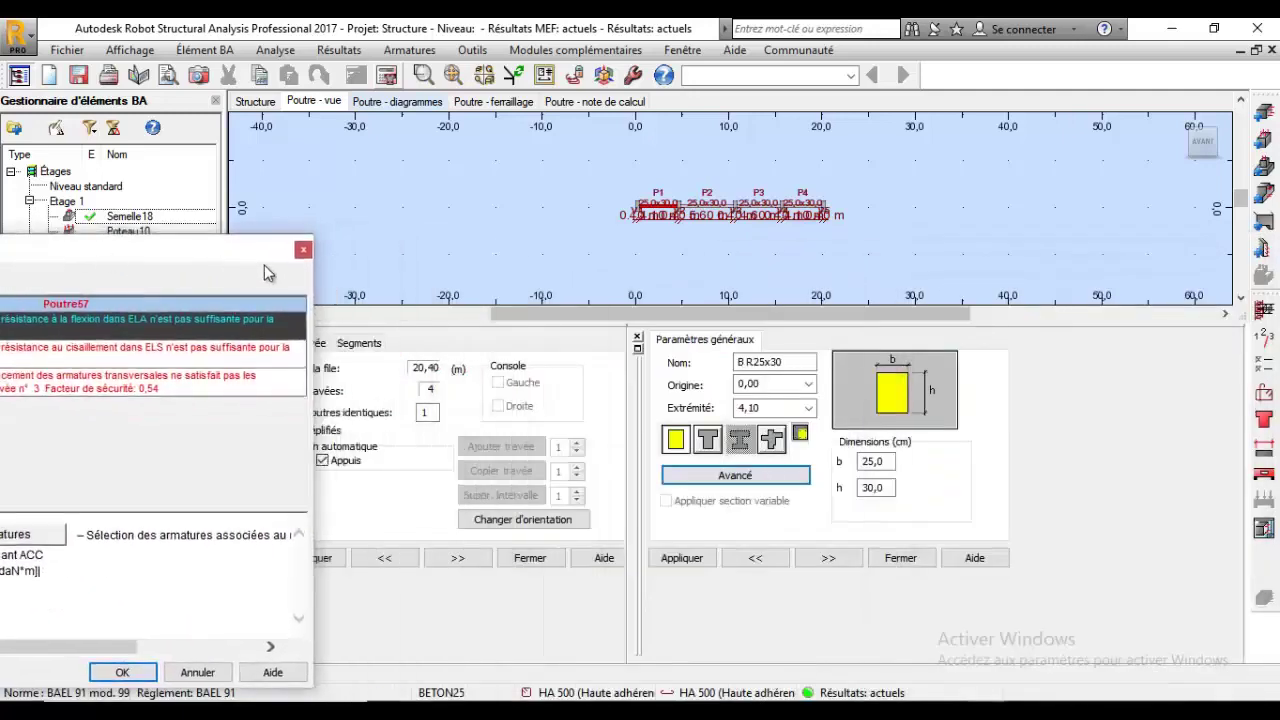
click(303, 249)
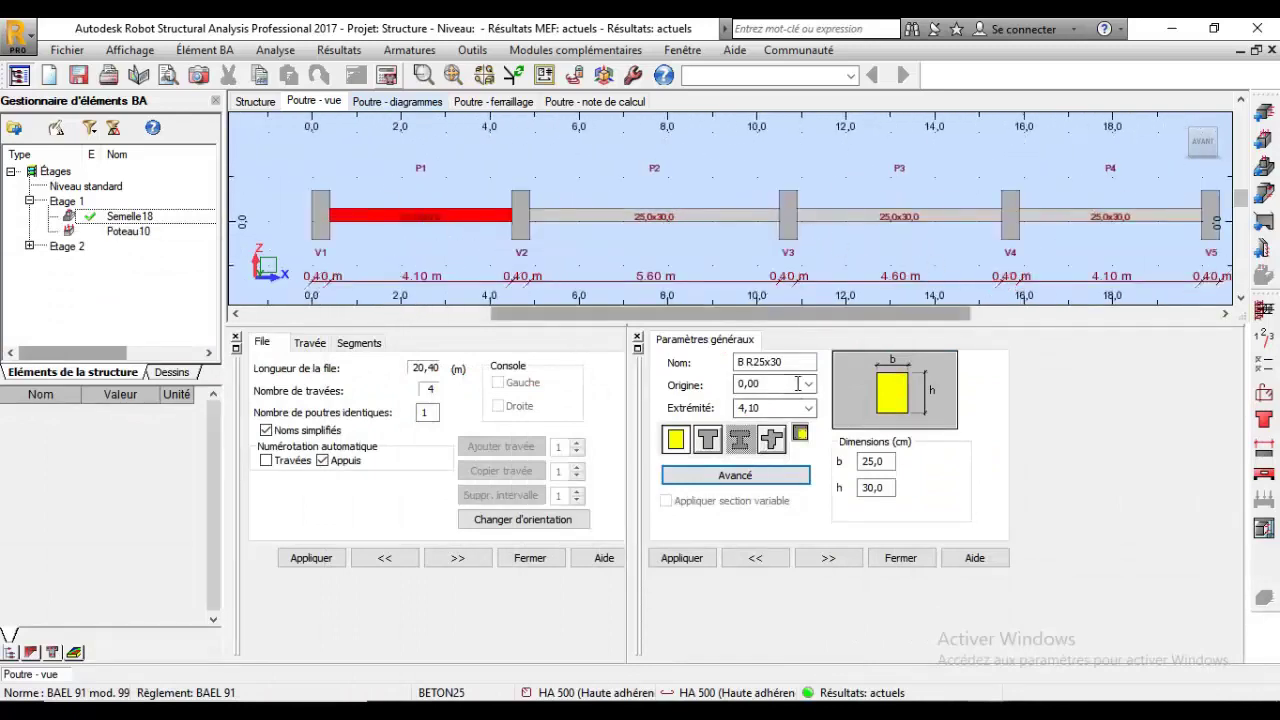
Step: Set the section height h of span P1 to 35 cm and apply it
double_click(872, 485)
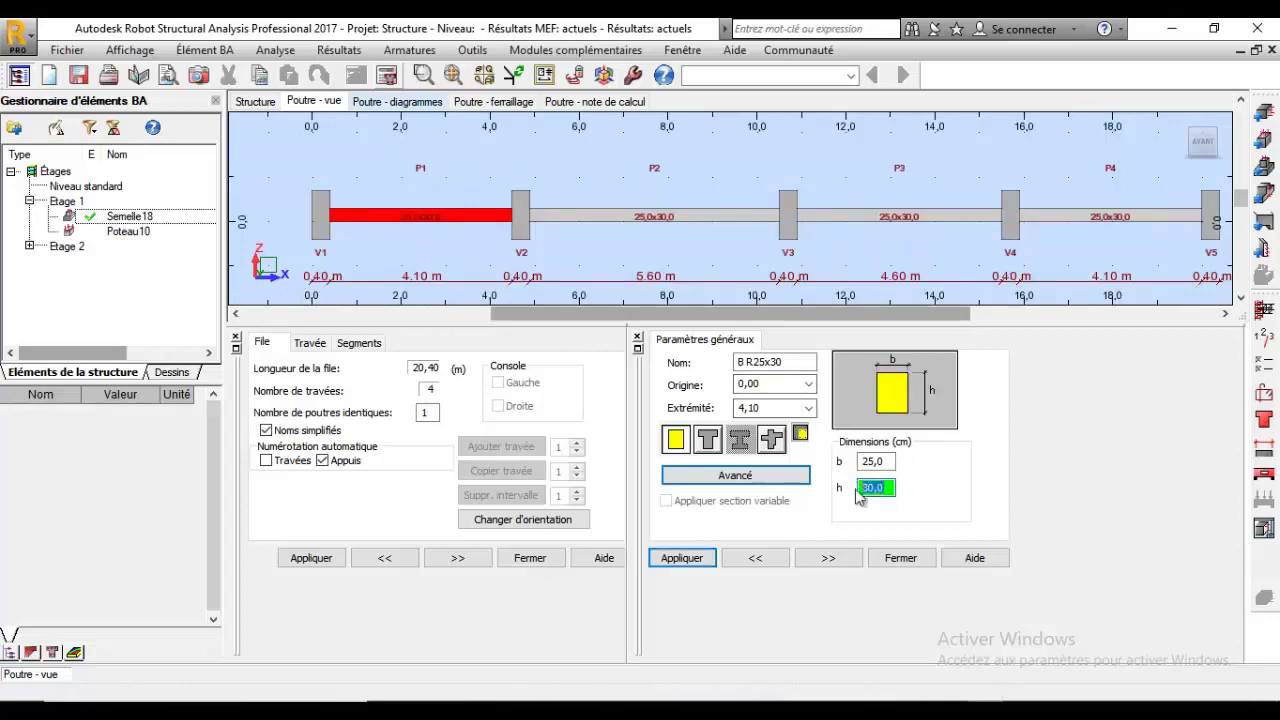
text(35)
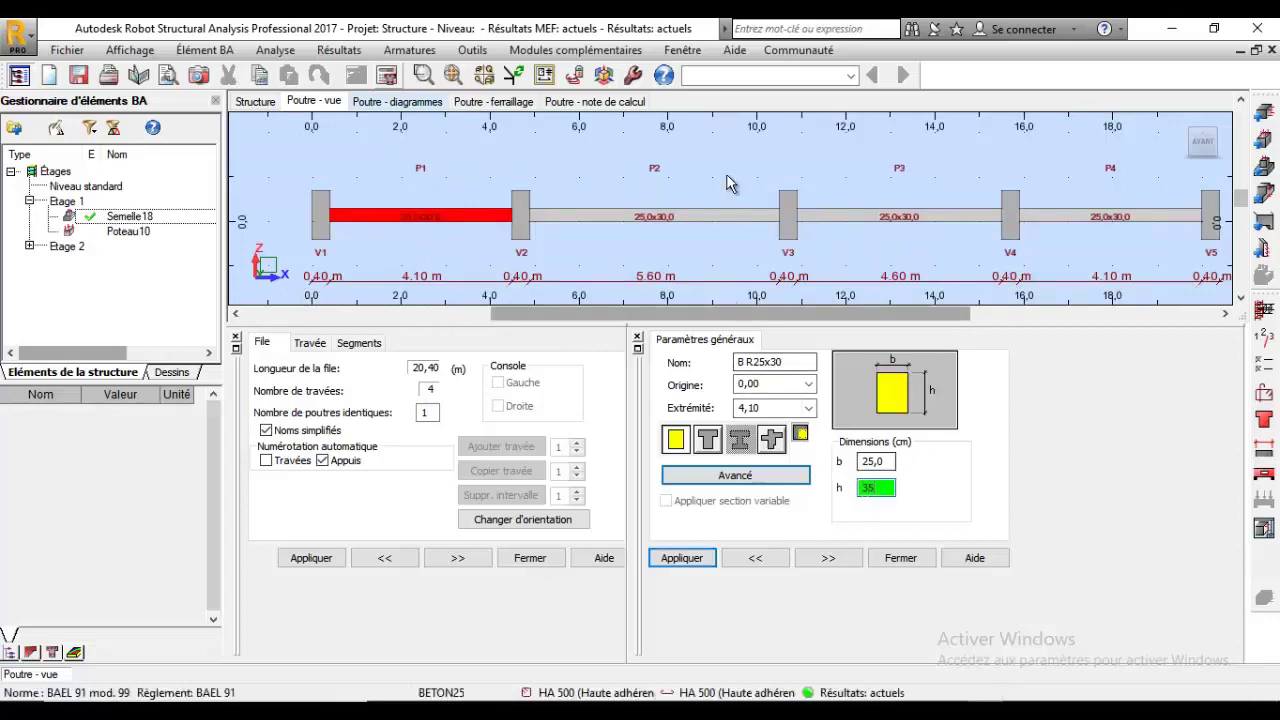
click(682, 558)
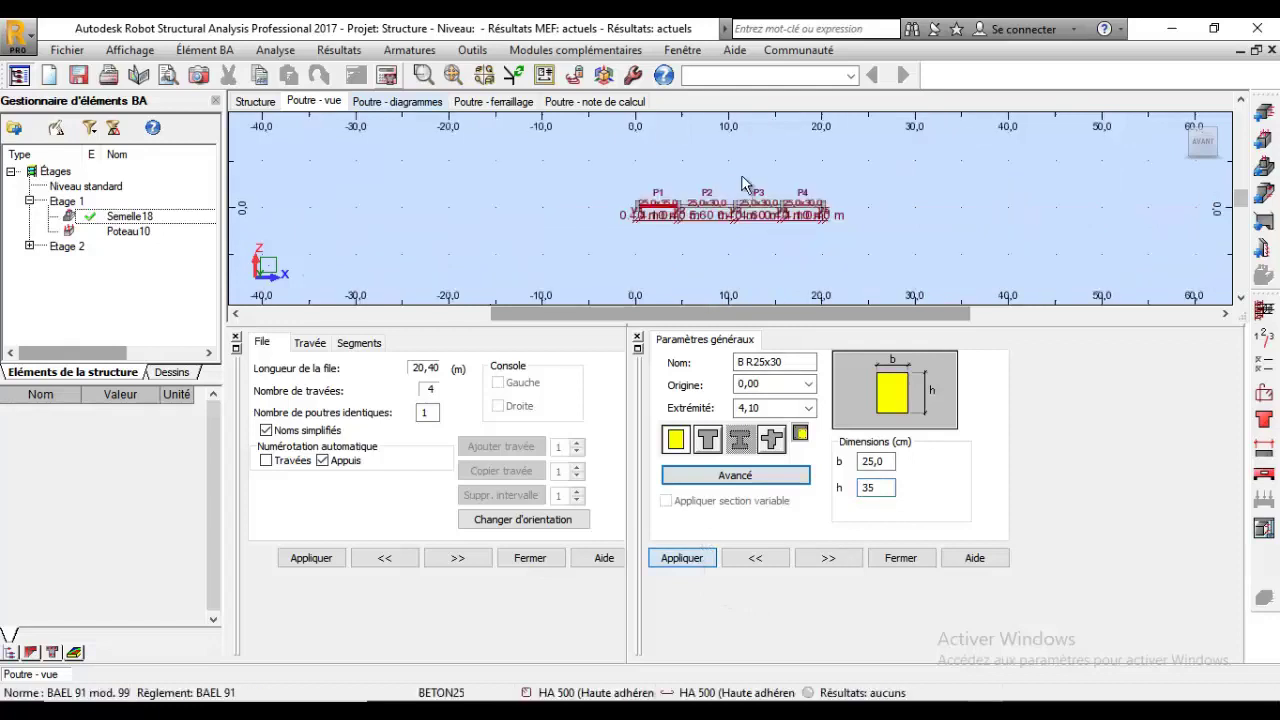
Step: Select span P2 and apply a section height h of 35 cm to it
scroll(705, 202, up, 3)
drag(755, 187, 702, 253)
double_click(873, 487)
text(35)
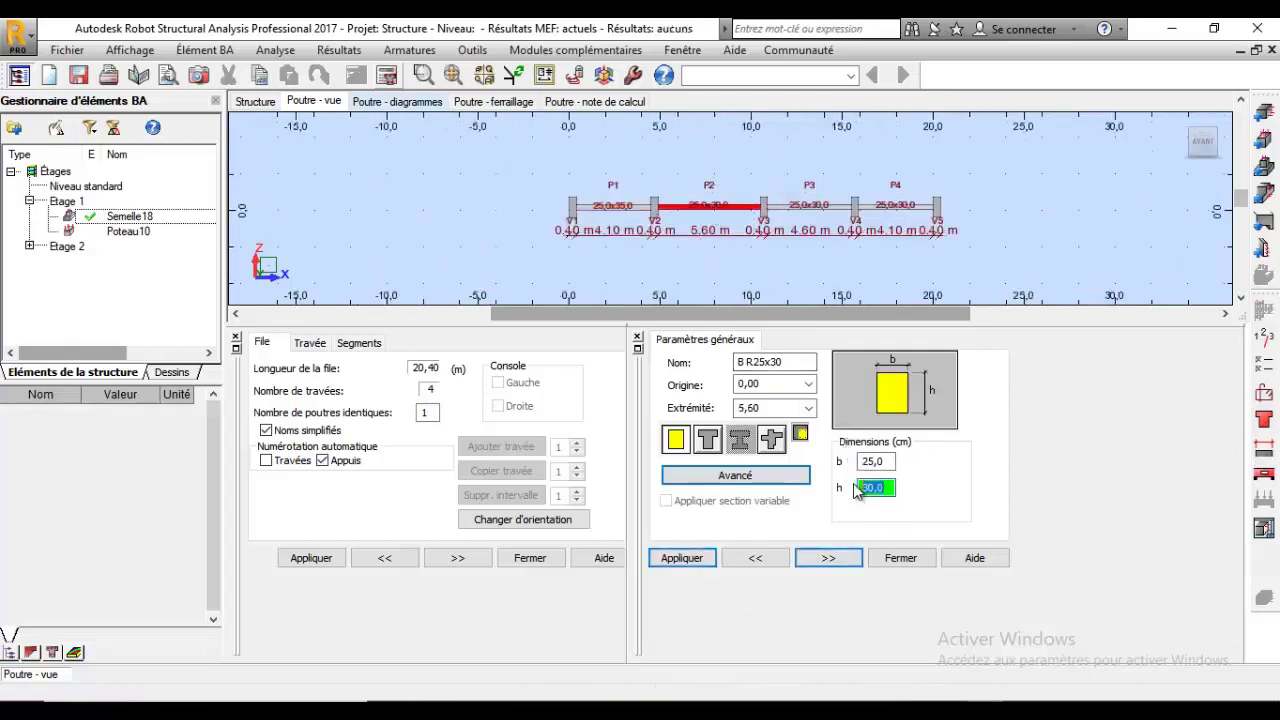
click(682, 558)
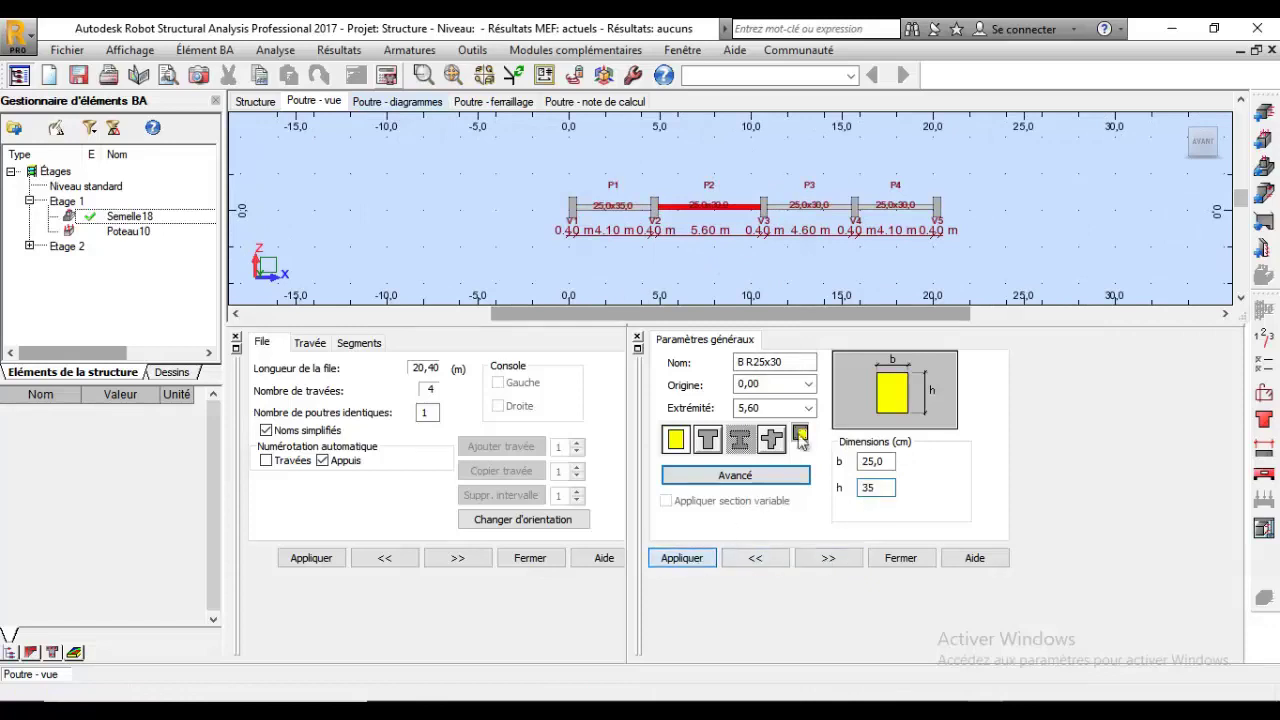
Step: Select span P3 and apply a section height h of 35 cm to it
click(828, 558)
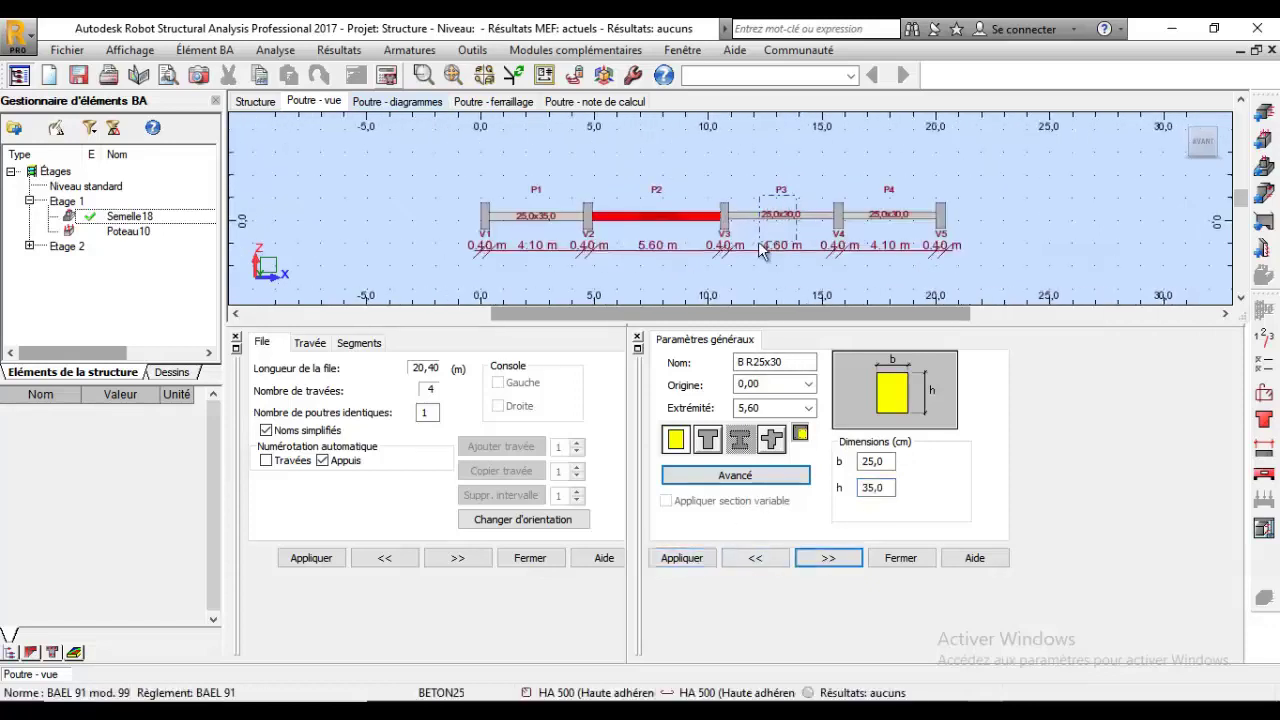
double_click(870, 487)
text(35)
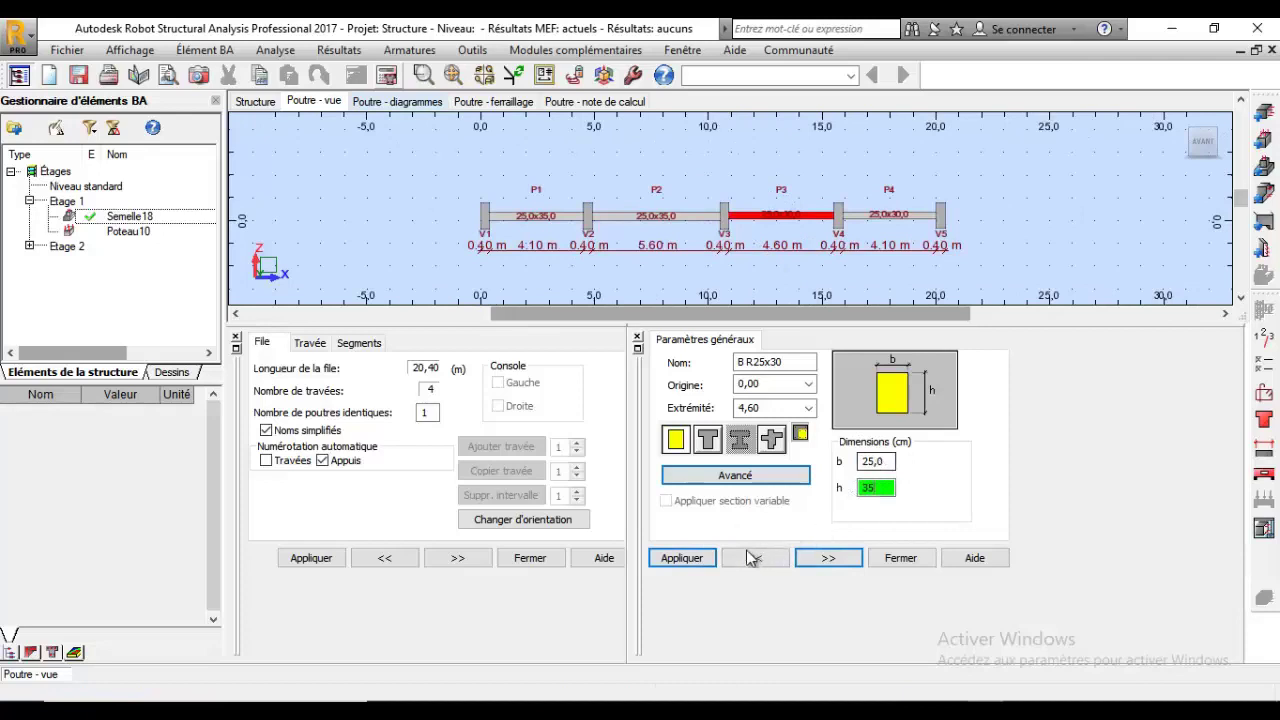
key(Return)
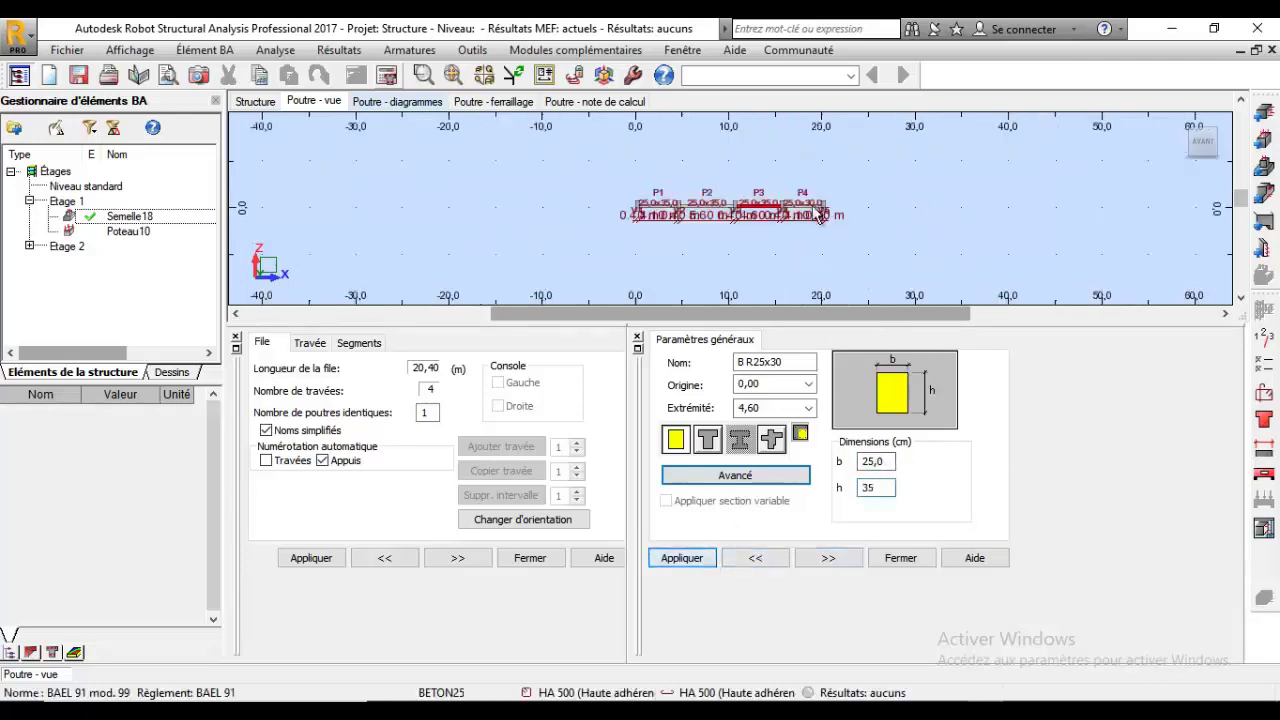
Step: Select span P4 and apply a section height h of 35 cm to it
click(749, 234)
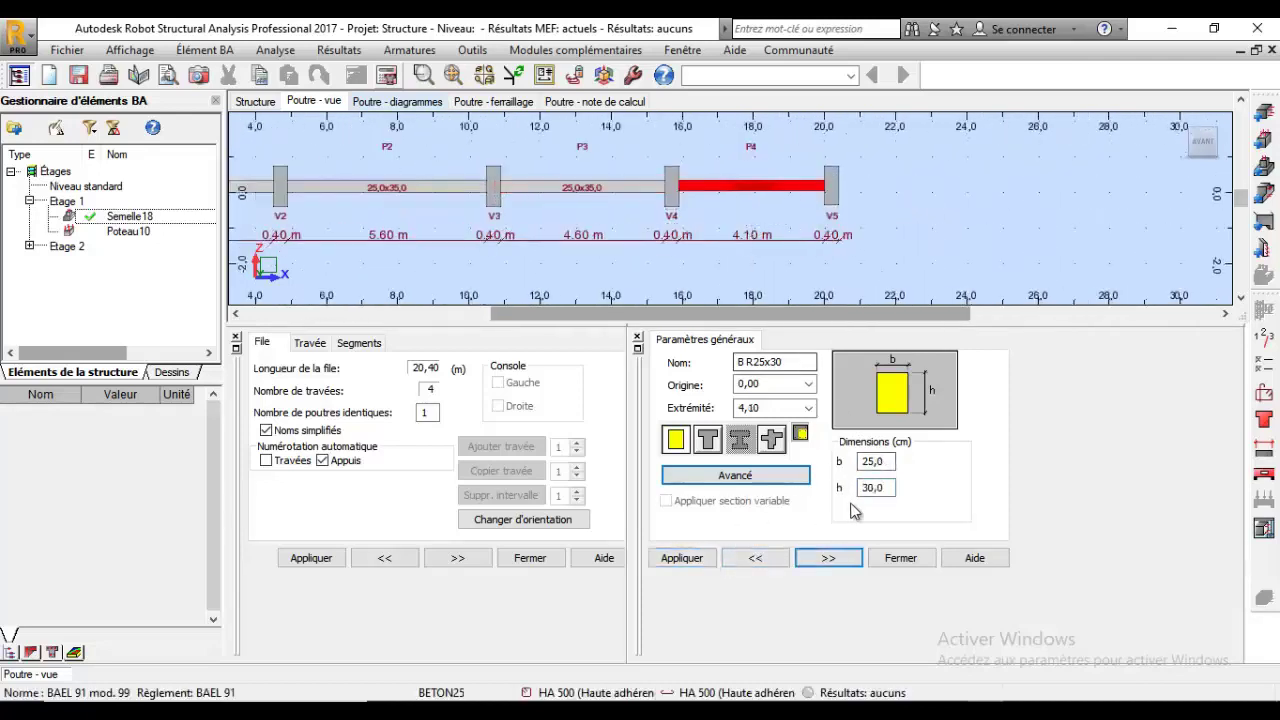
double_click(876, 488)
text(35)
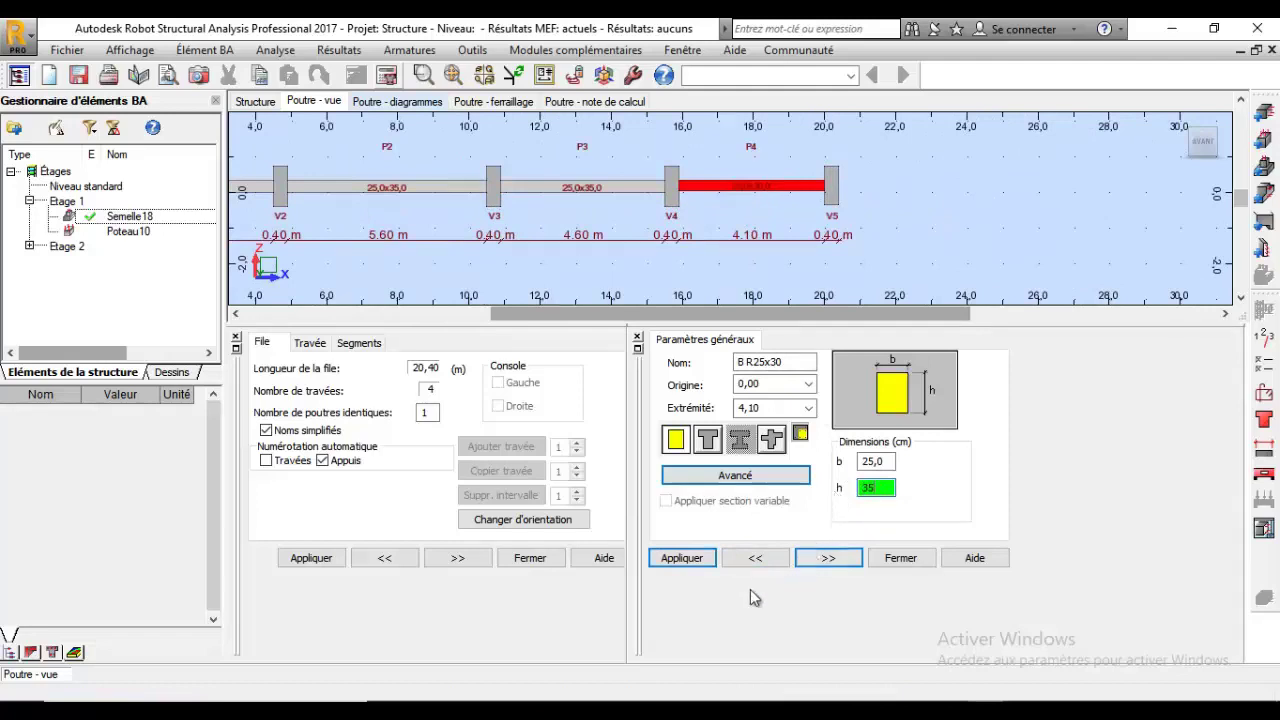
click(692, 560)
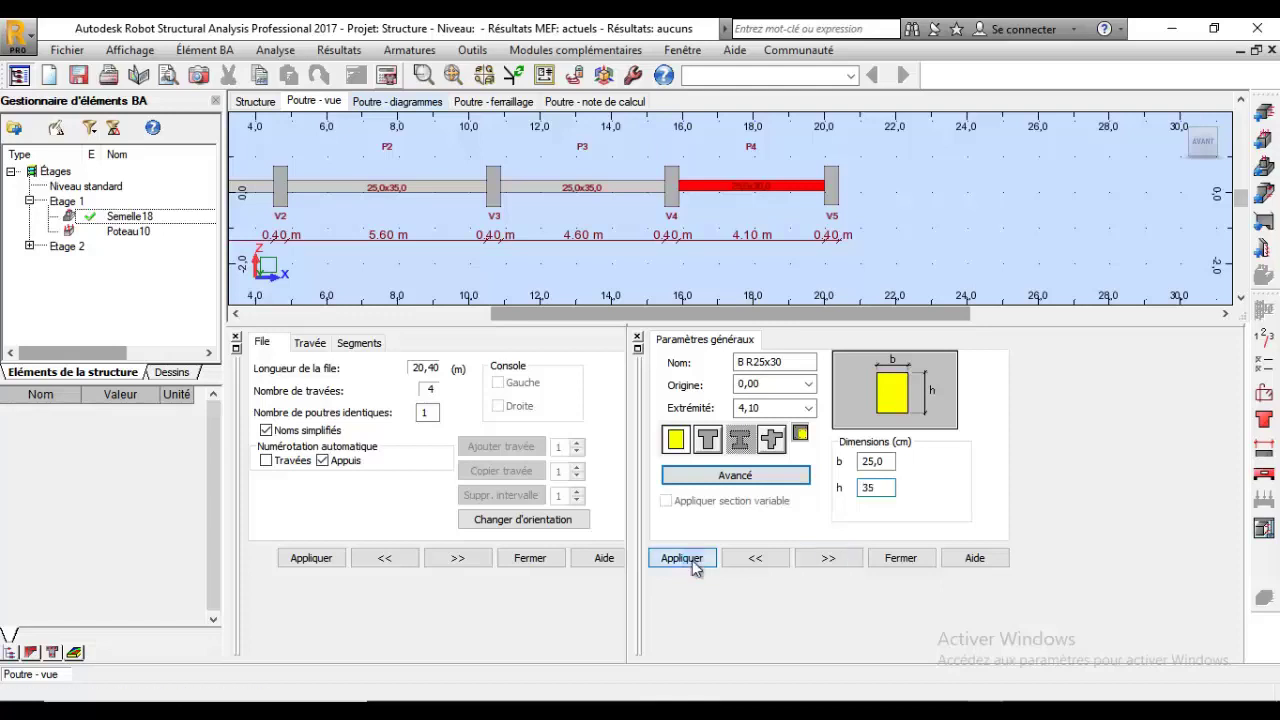
scroll(787, 238, up, 3)
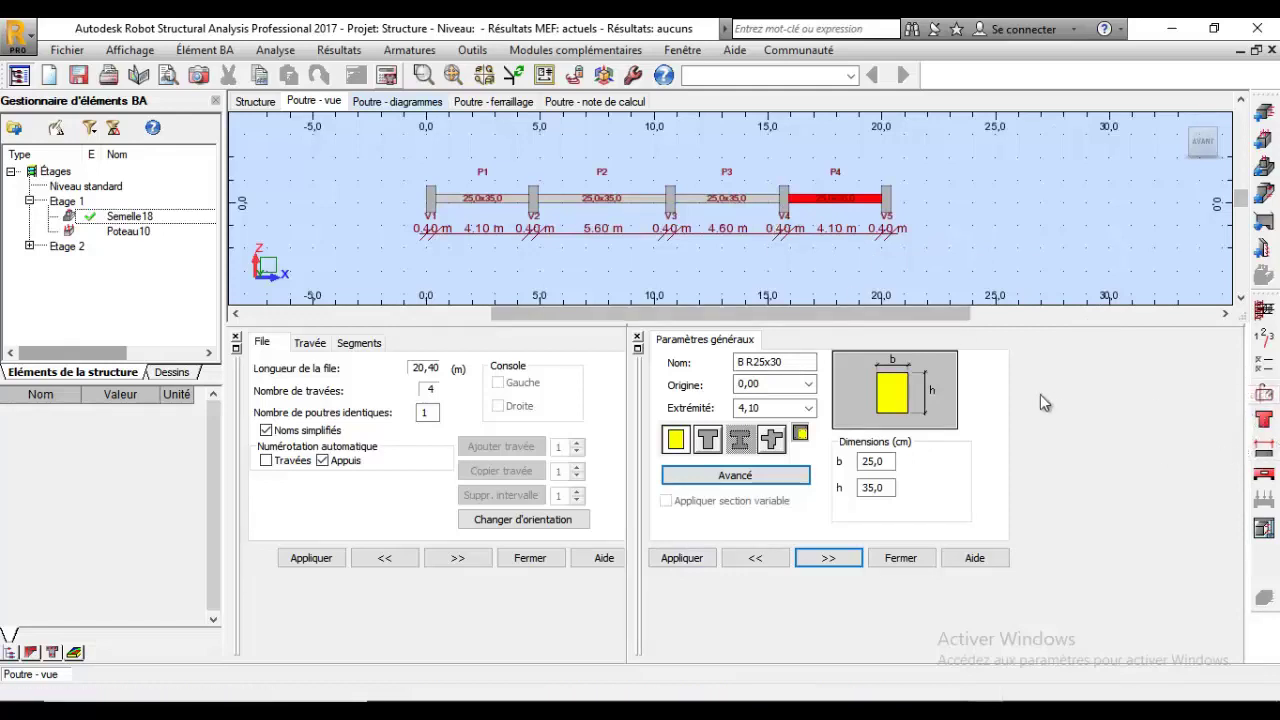
Step: Recalculate the beam's reinforcement with the current spans, read the reported calculation errors and close their list
click(387, 75)
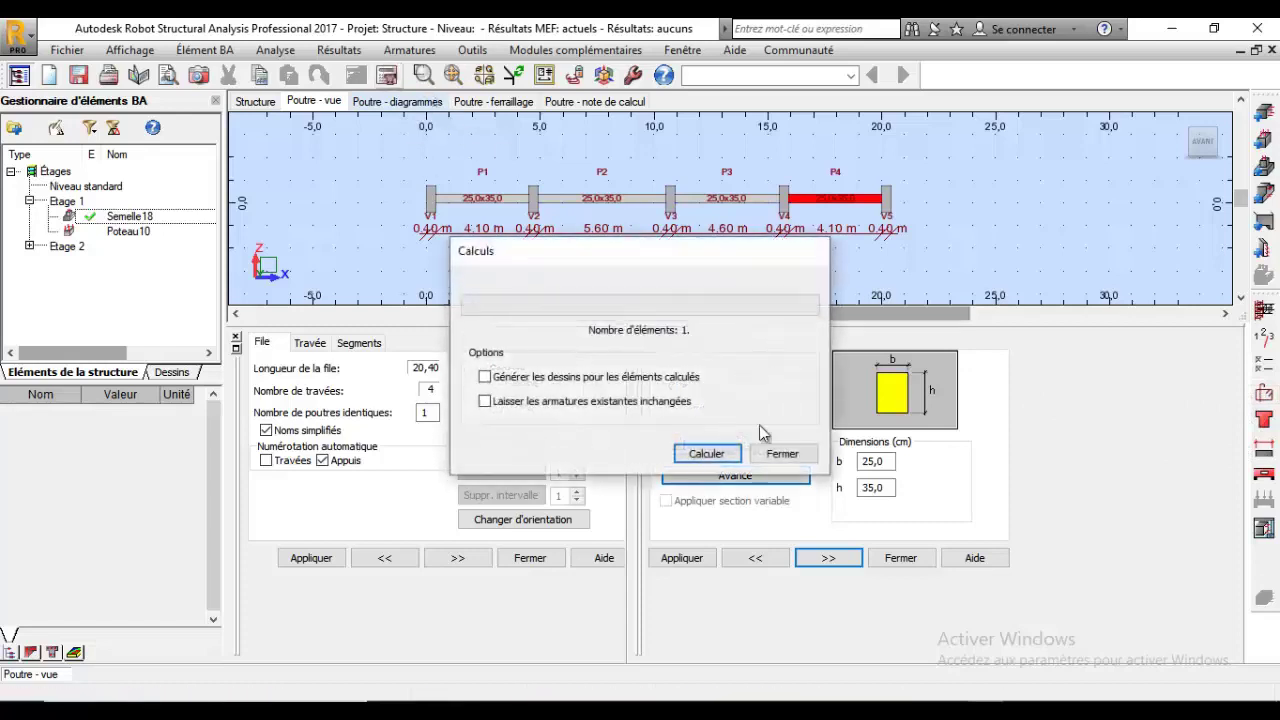
click(707, 453)
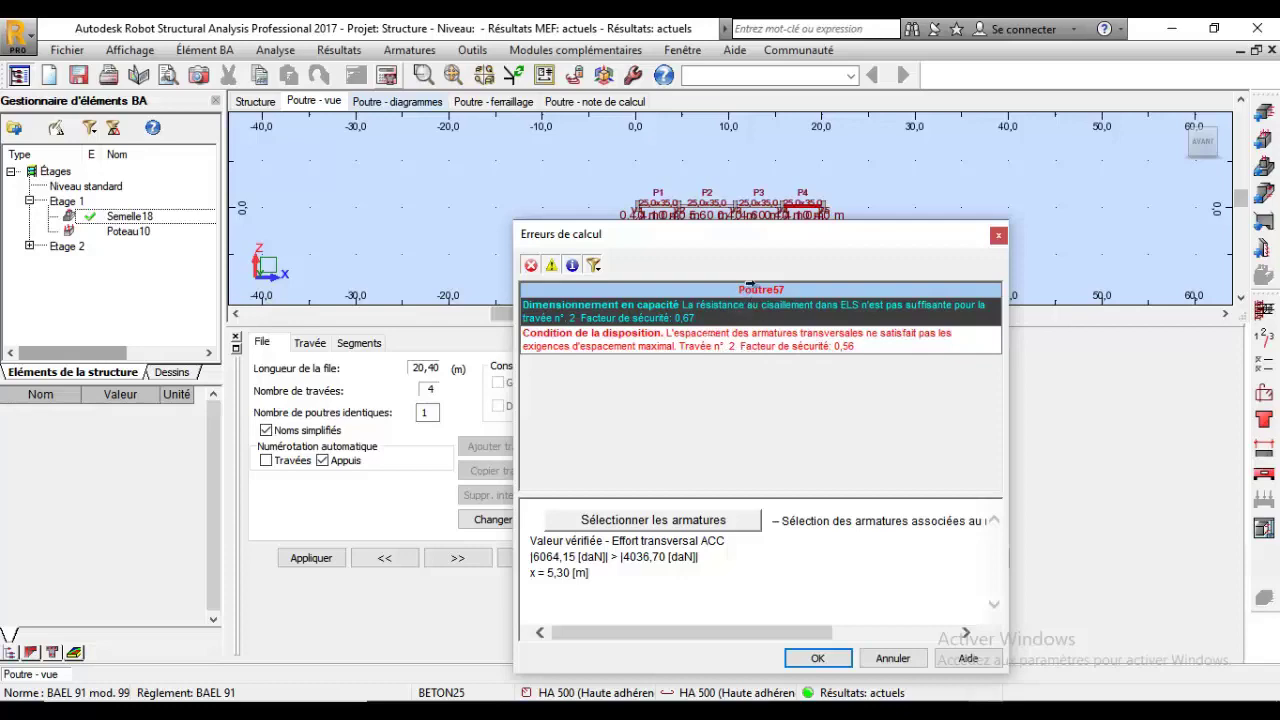
drag(748, 246, 784, 318)
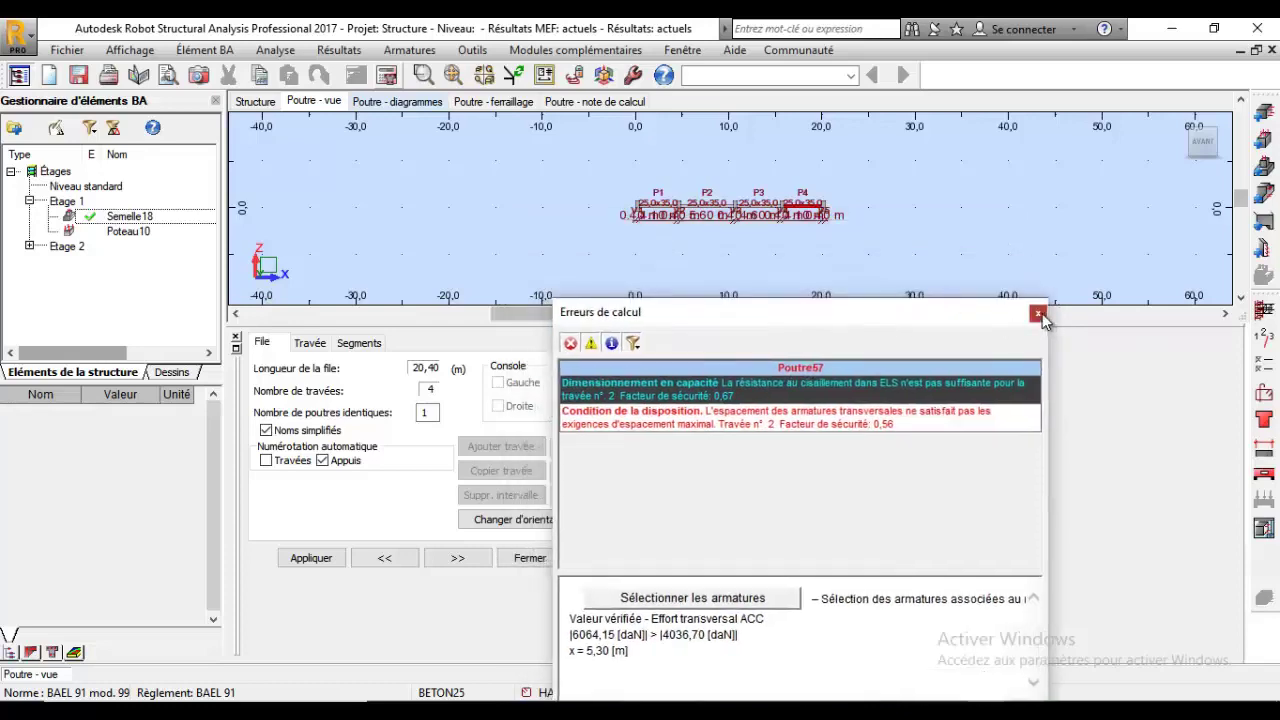
click(1040, 310)
Step: Apply a section height h of 40 cm to span P2 and recalculate the beam, closing the error list
scroll(746, 215, up, 5)
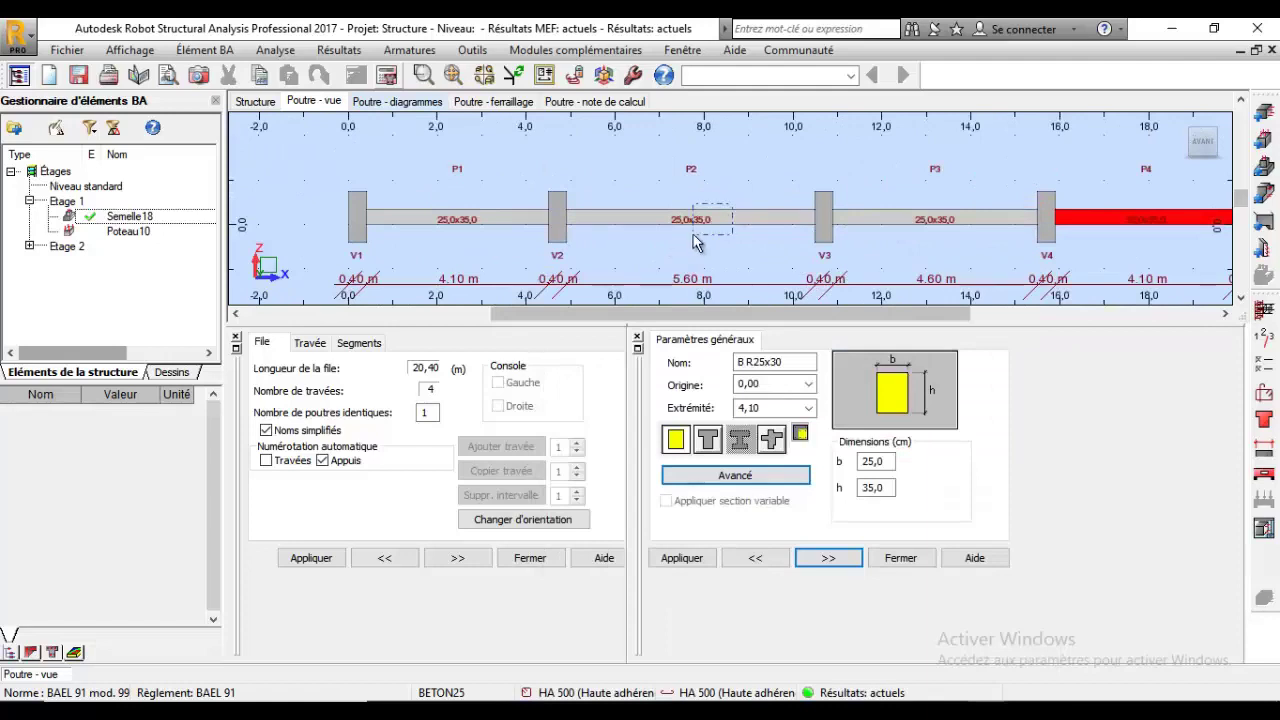
click(720, 298)
drag(893, 488, 845, 482)
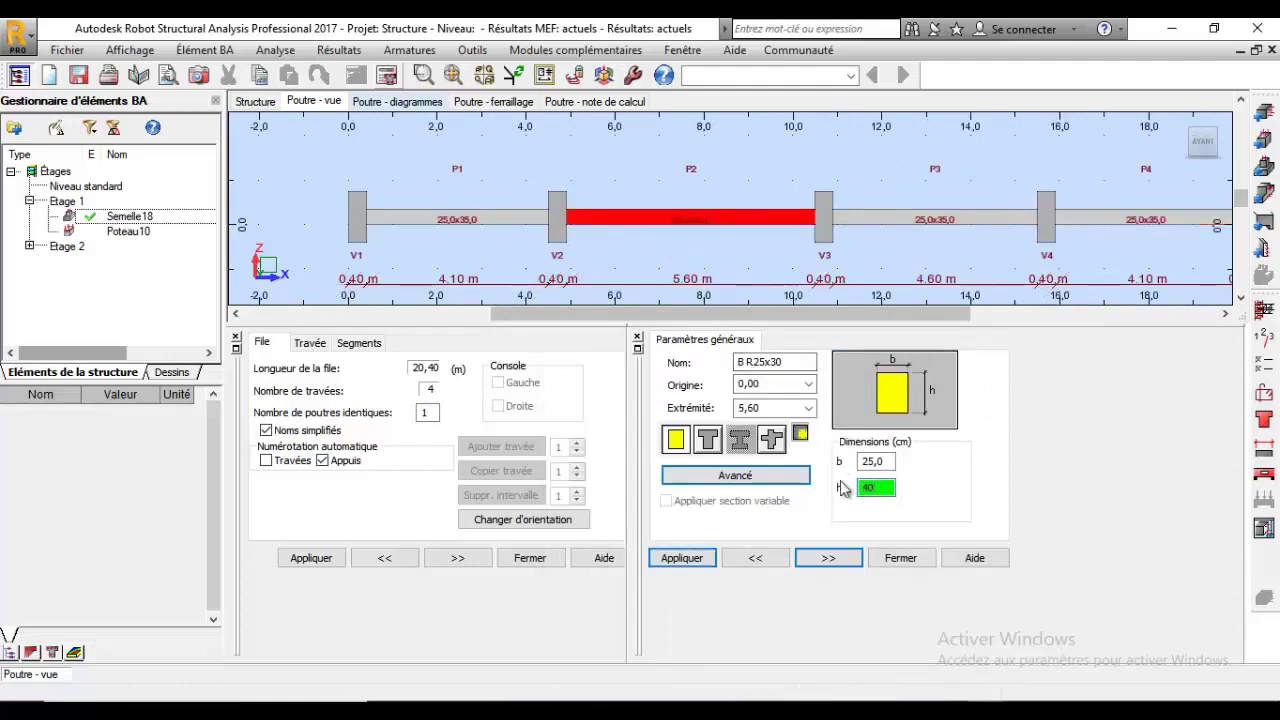
text(40)
click(681, 558)
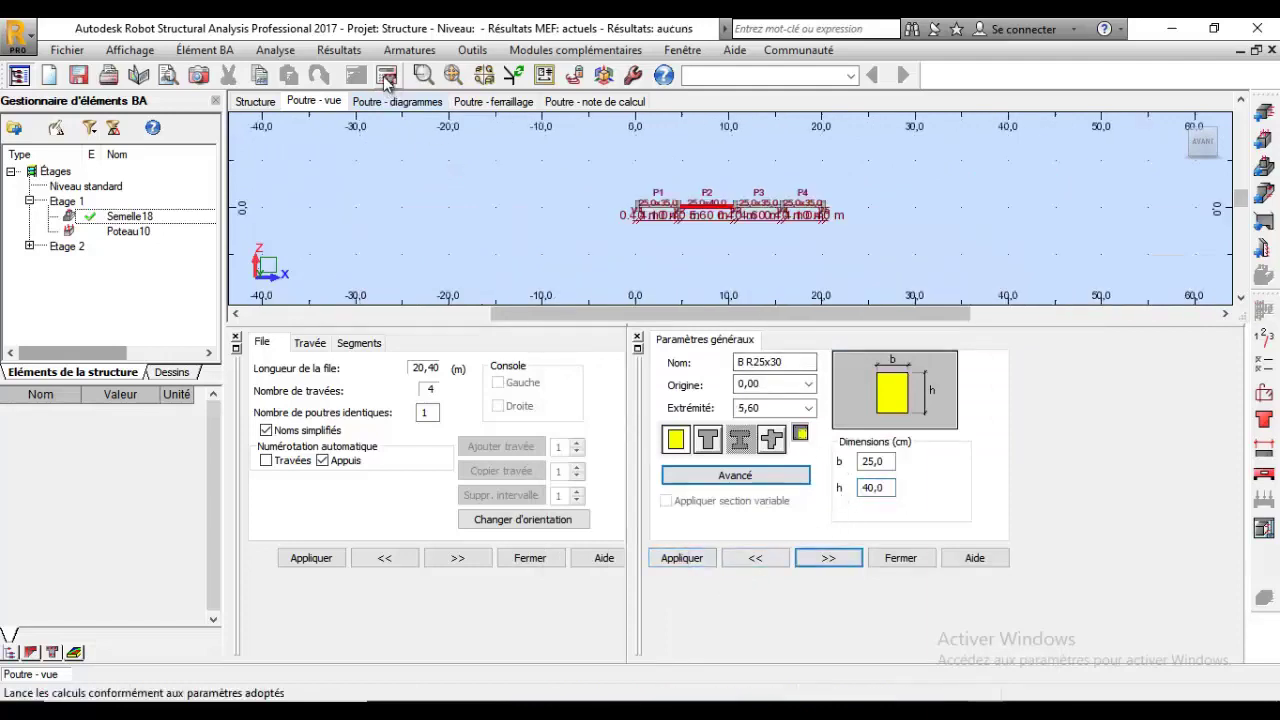
click(387, 83)
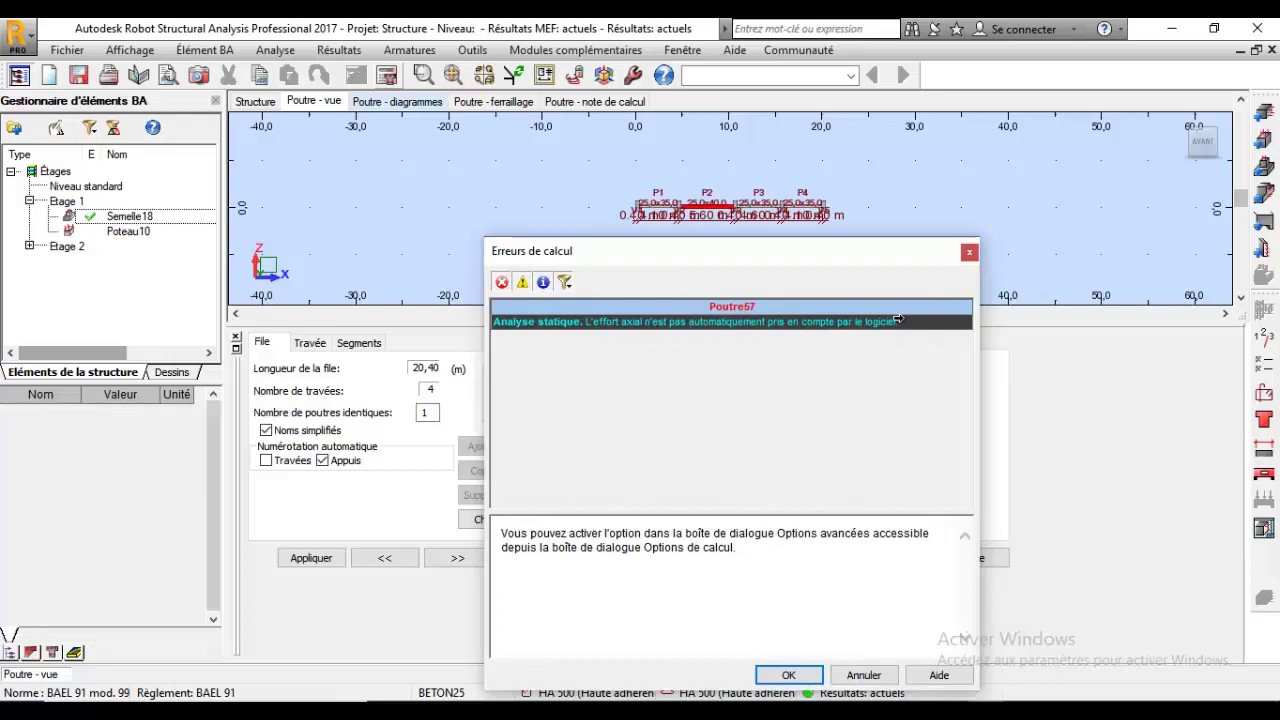
click(969, 254)
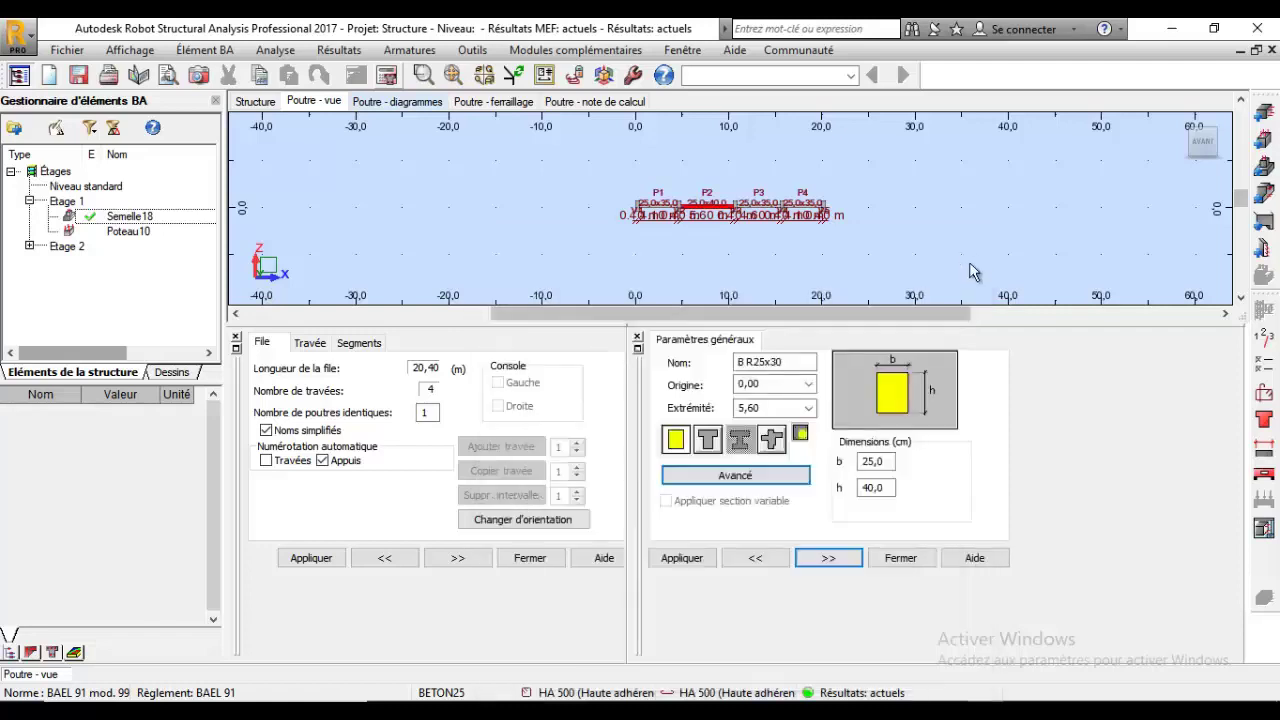
Step: Examine the beam's calculation options for geometry optimisation, concrete, longitudinal and transverse steel and additional reinforcement, and close them
click(1264, 392)
click(400, 96)
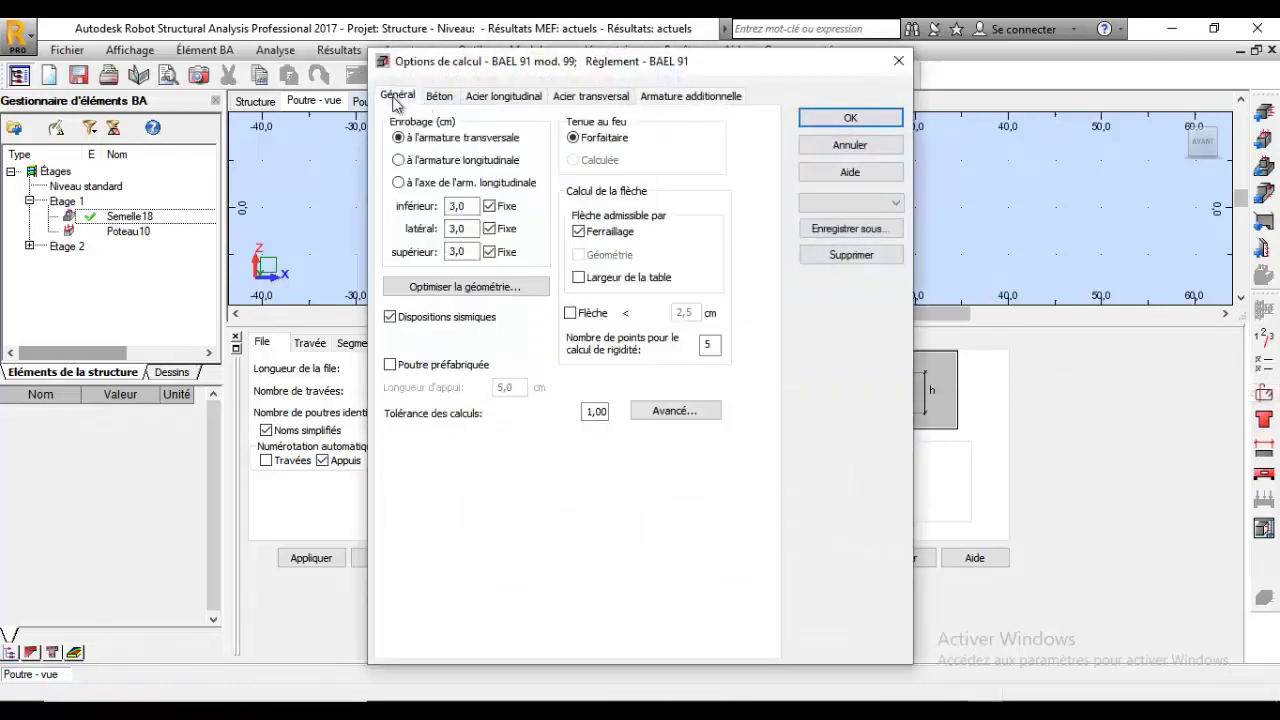
click(470, 288)
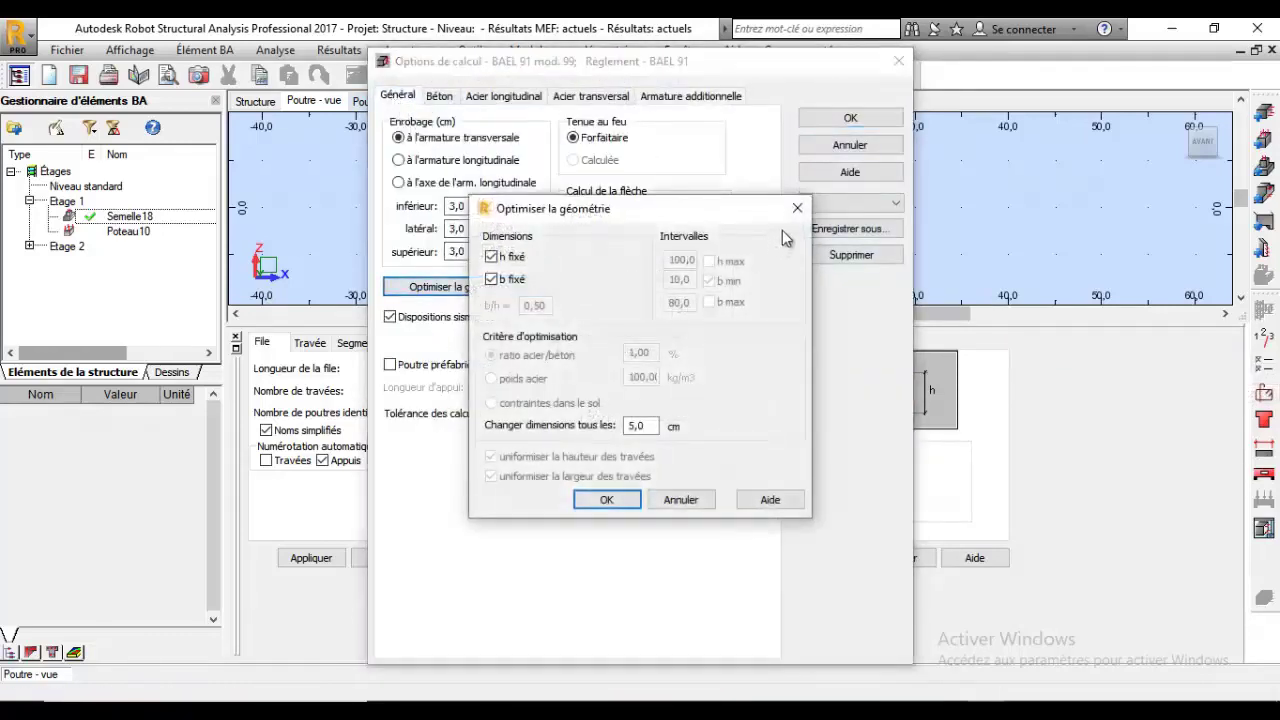
click(797, 210)
click(440, 100)
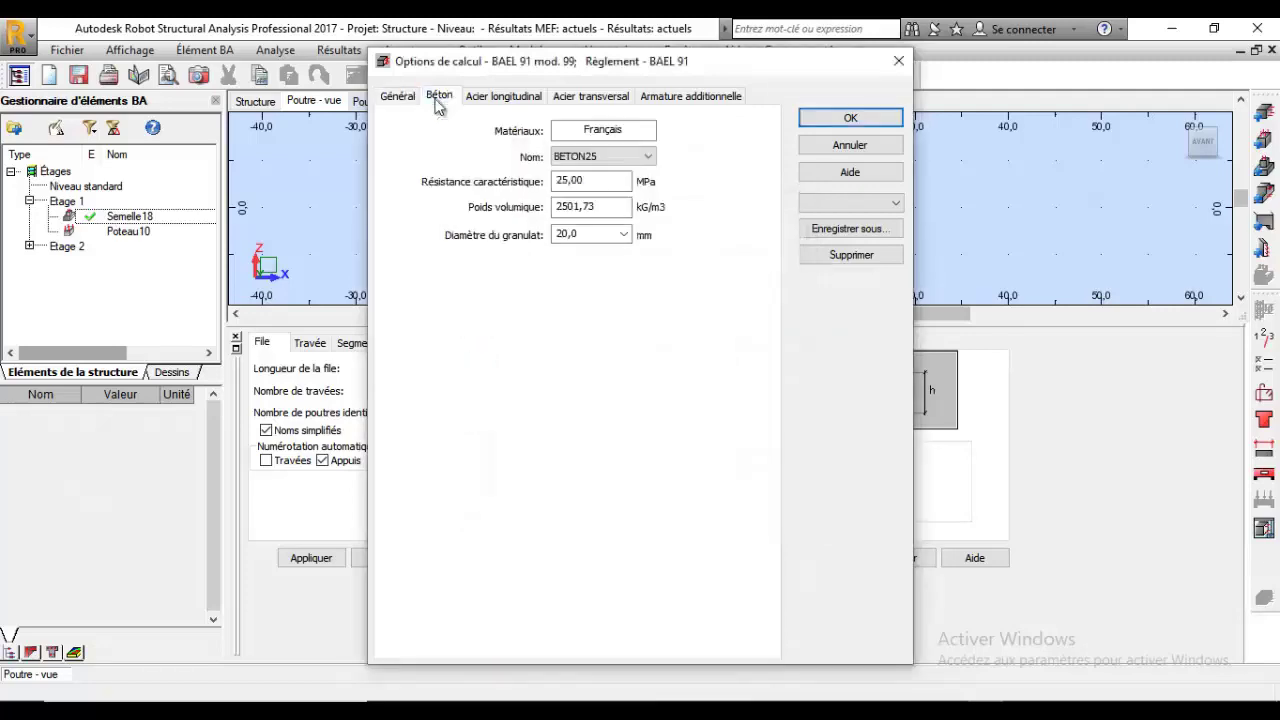
click(500, 100)
click(585, 96)
click(670, 96)
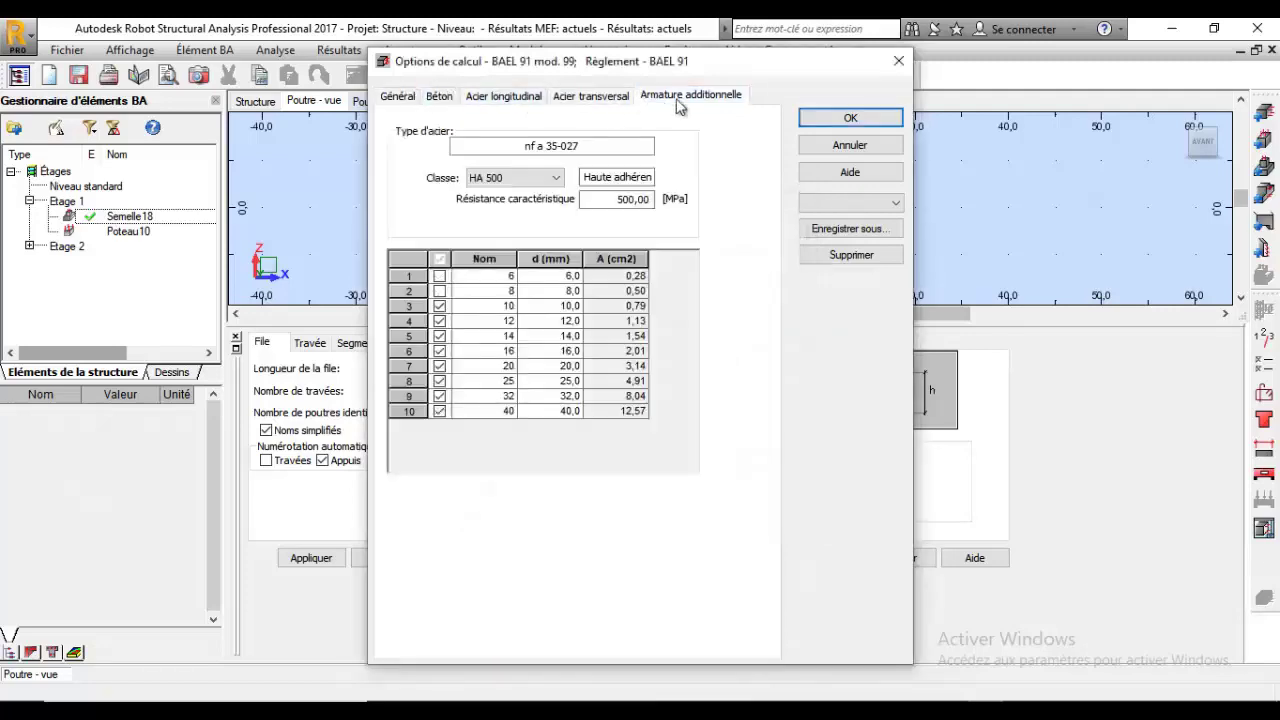
click(898, 62)
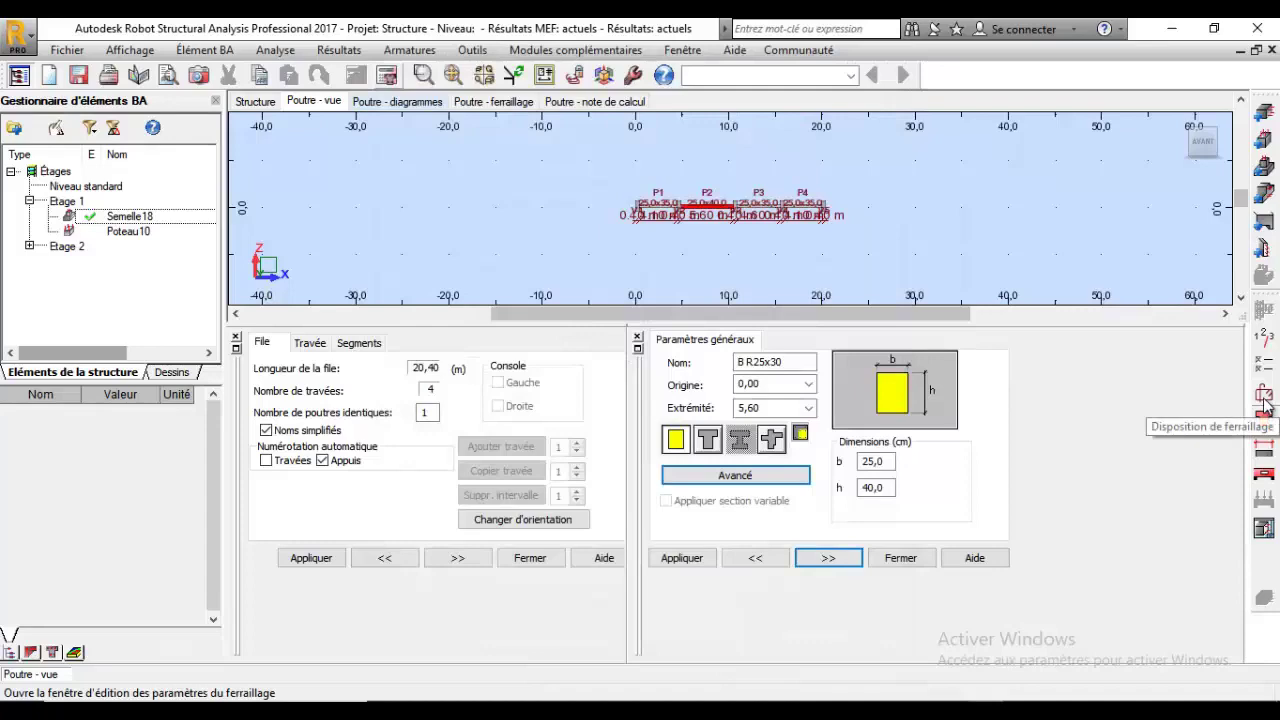
Step: Examine the general, bottom and top bar settings of the beam's reinforcement layout and close them
click(1265, 398)
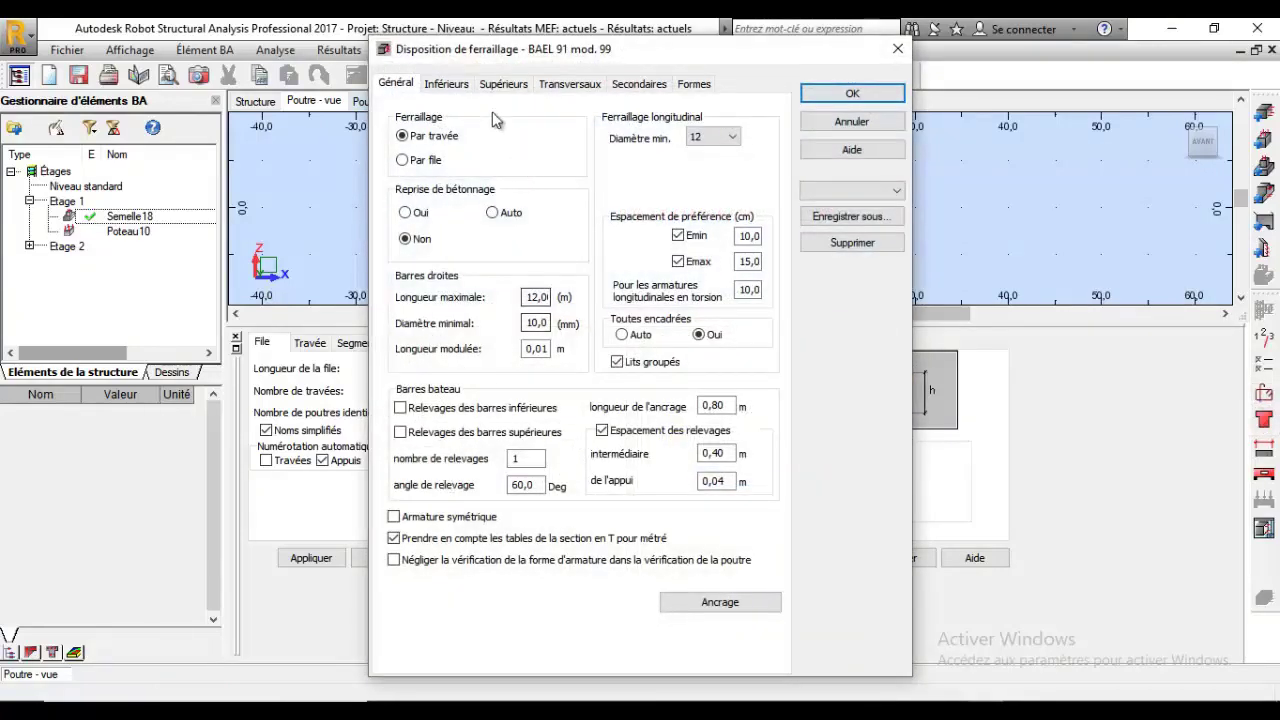
click(445, 84)
click(503, 84)
click(397, 84)
click(896, 52)
Step: Enable "Prise en compte de la force axiale" in the advanced calculation options and accept the settings
click(530, 416)
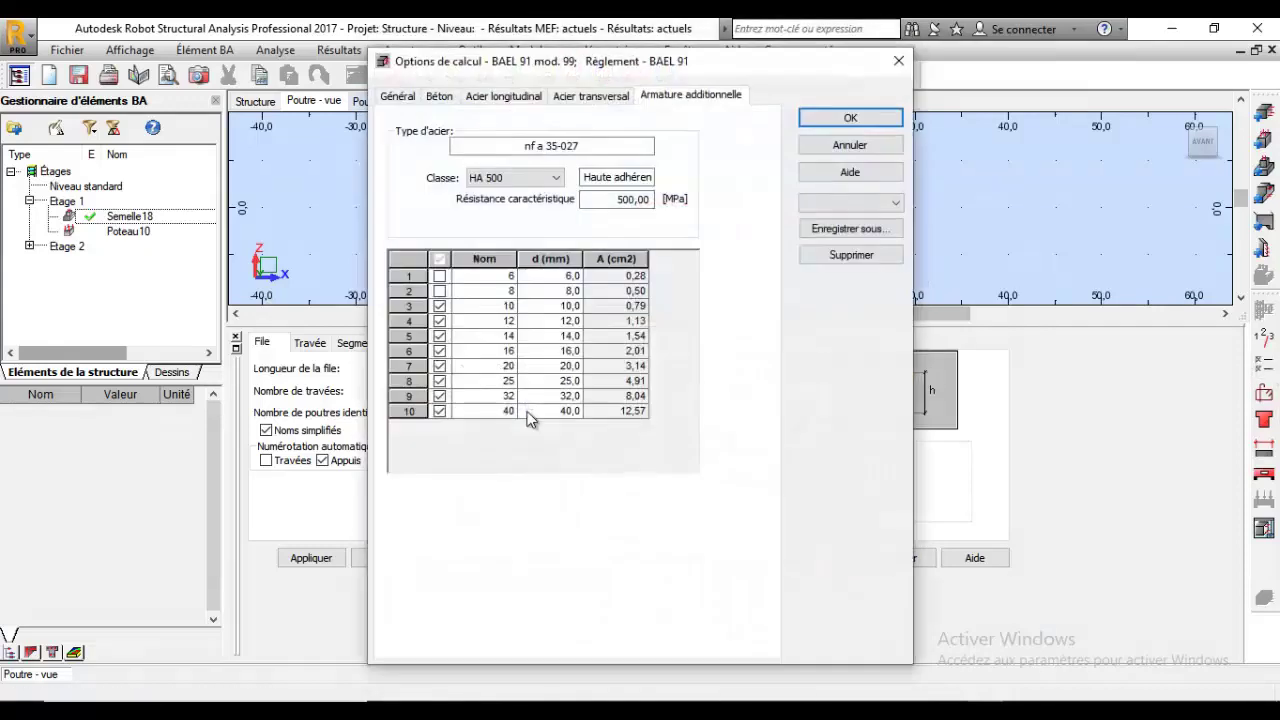
click(398, 96)
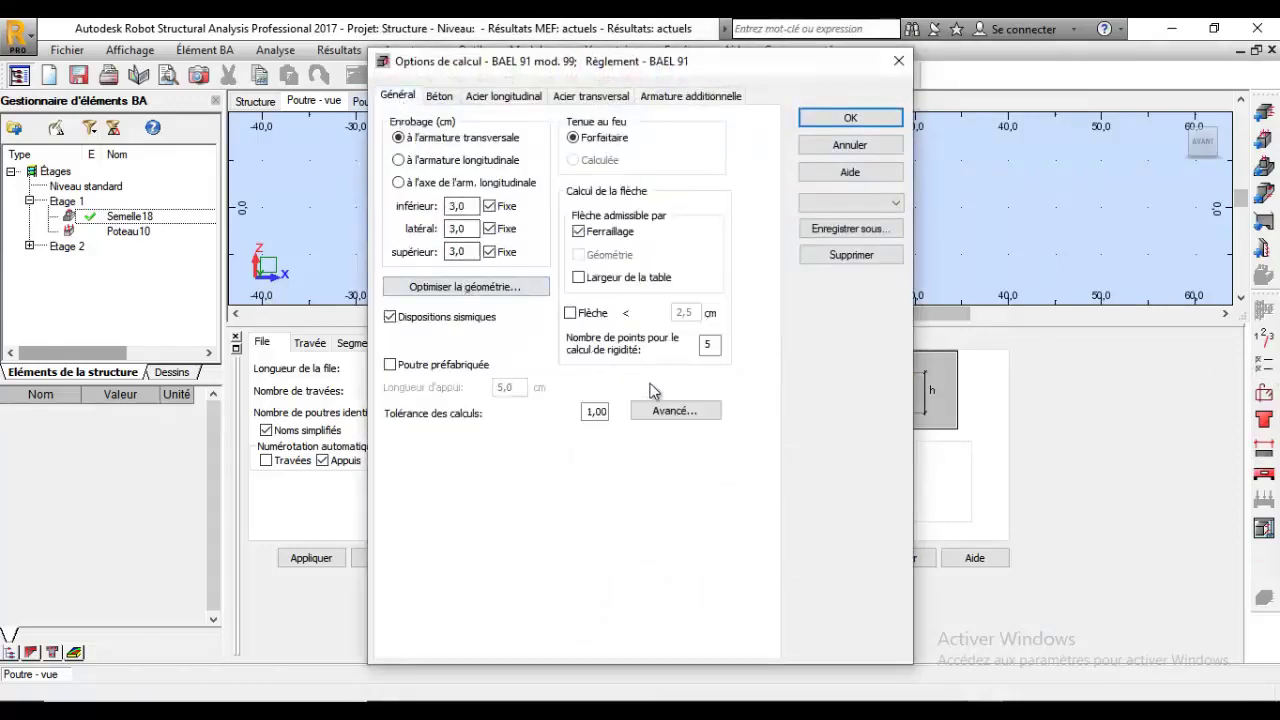
click(671, 410)
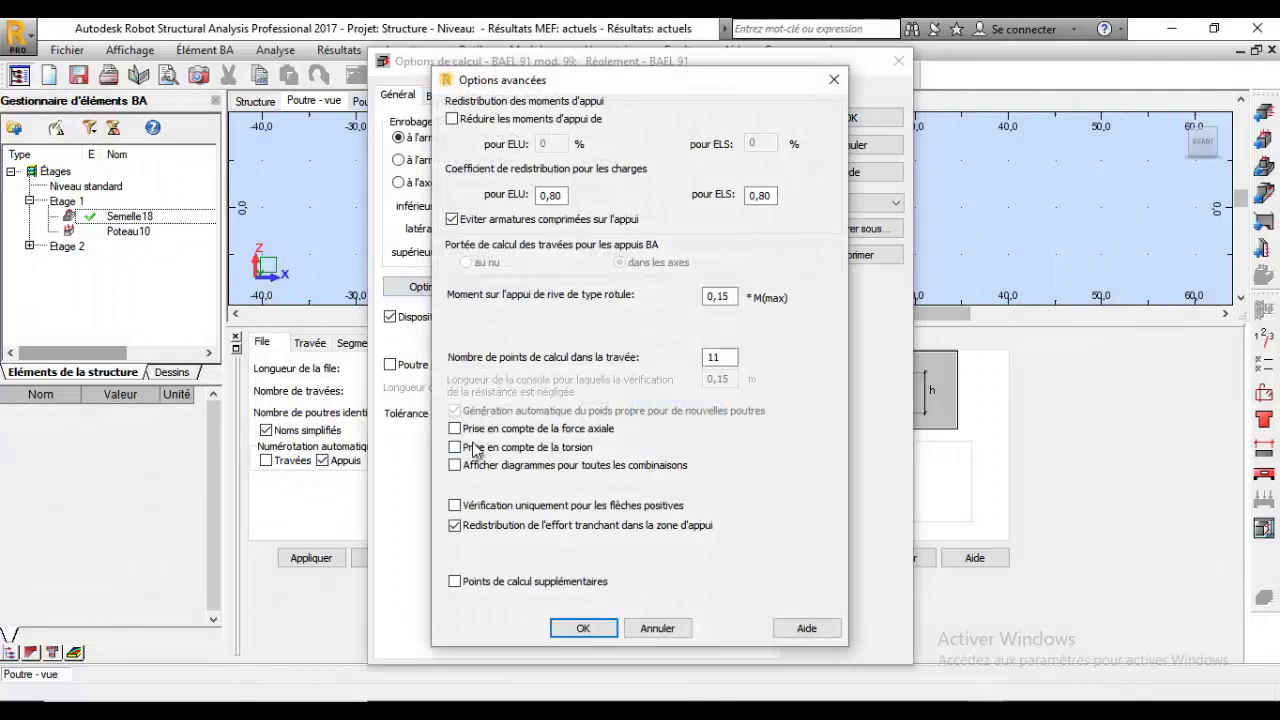
click(455, 429)
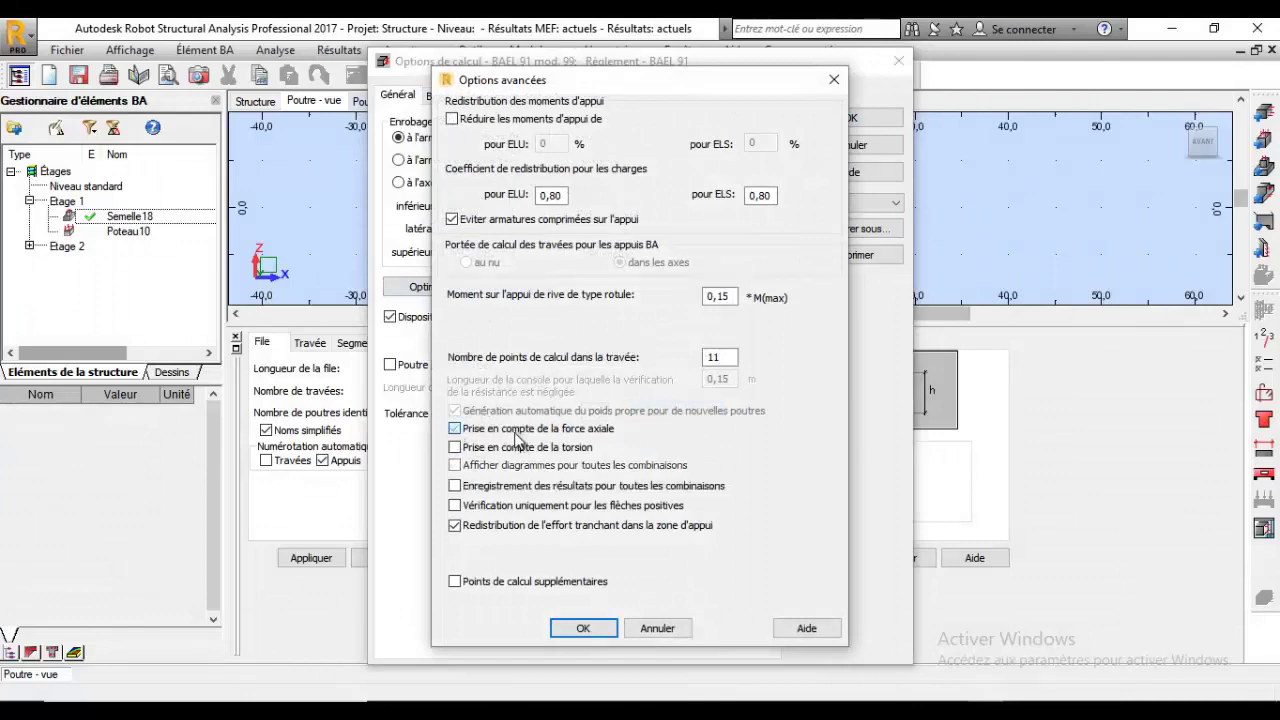
click(583, 628)
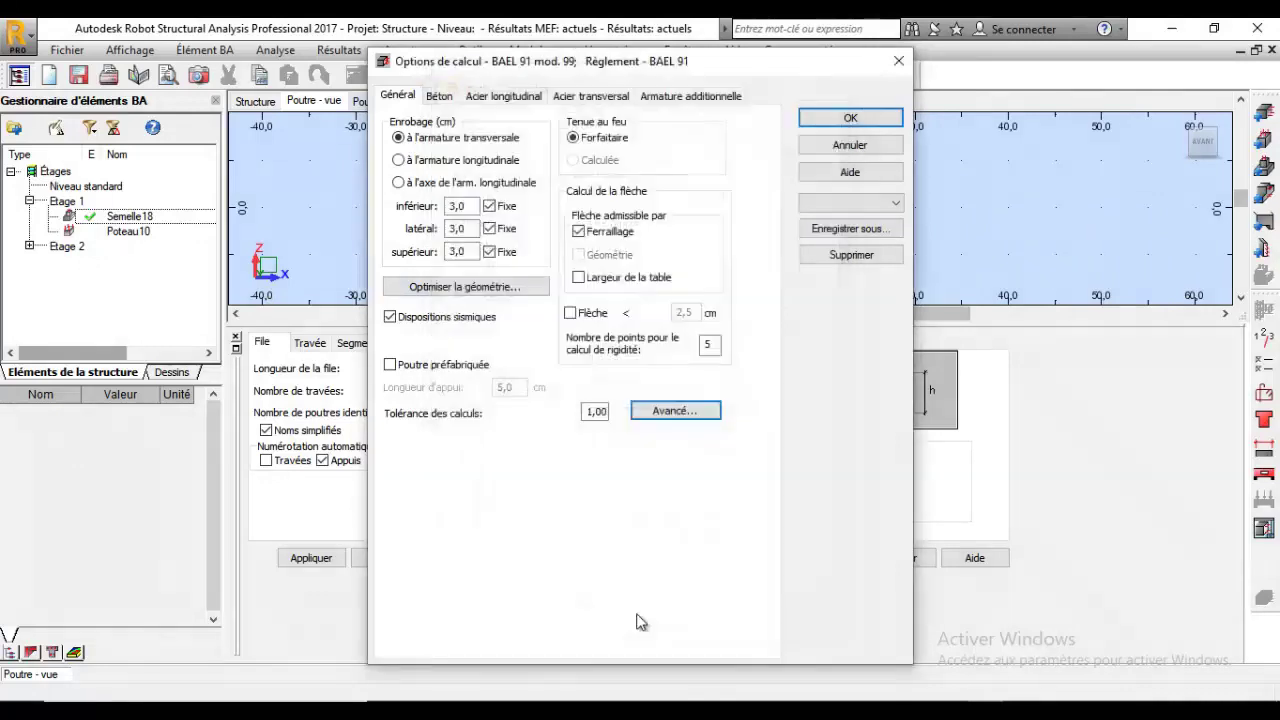
click(888, 120)
Step: Recalculate the beam's reinforcement and expand Etage 2 to check the calculation status of Poutre57
click(404, 80)
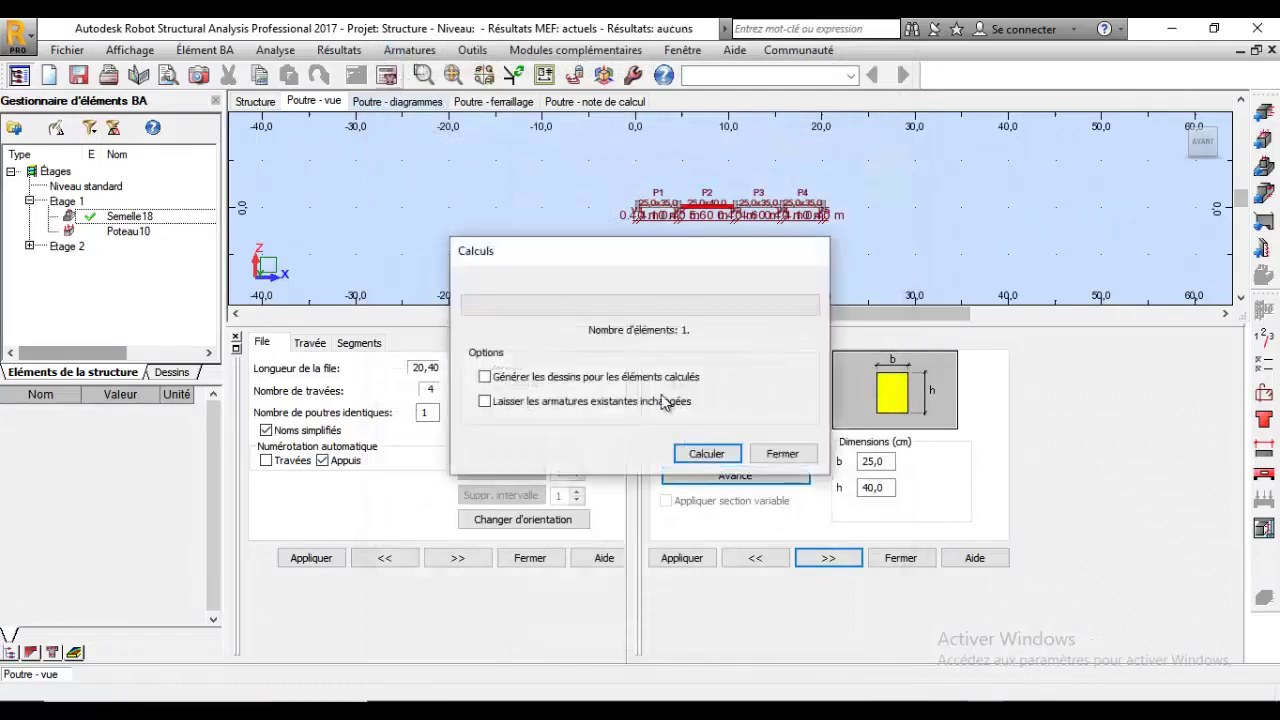
click(703, 453)
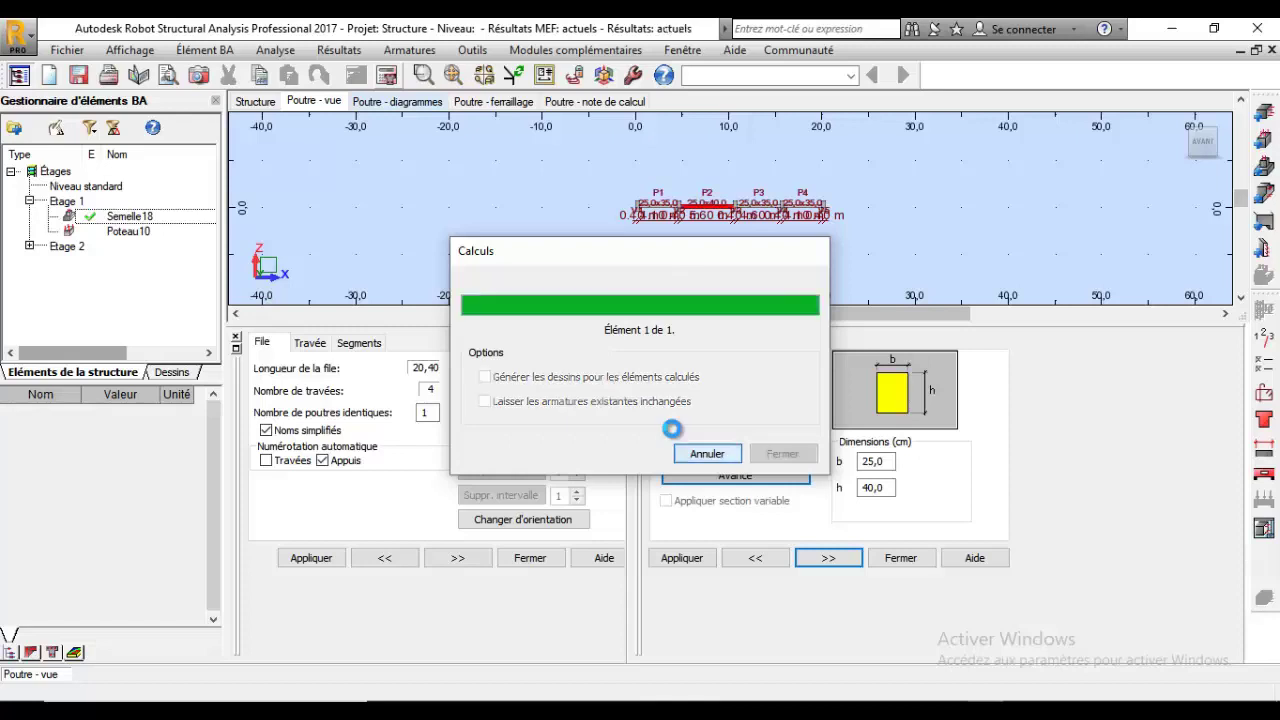
click(29, 246)
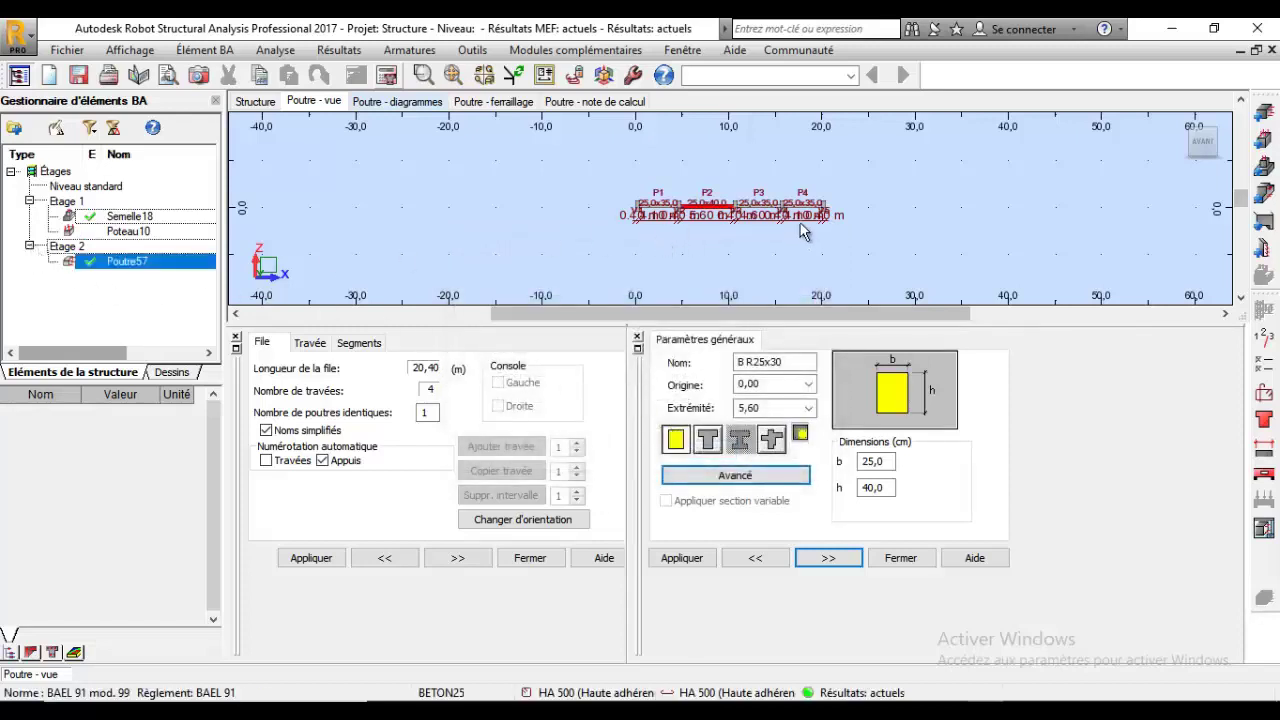
scroll(800, 230, up, 5)
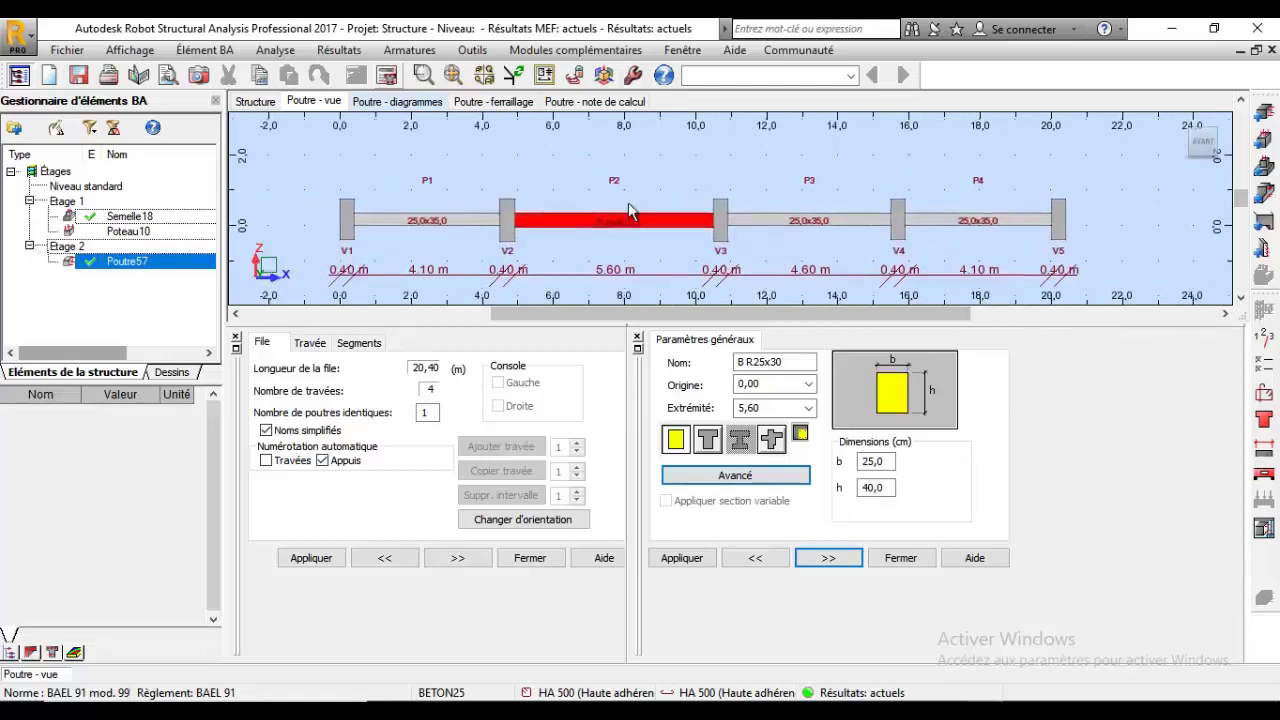
scroll(630, 210, down, 1)
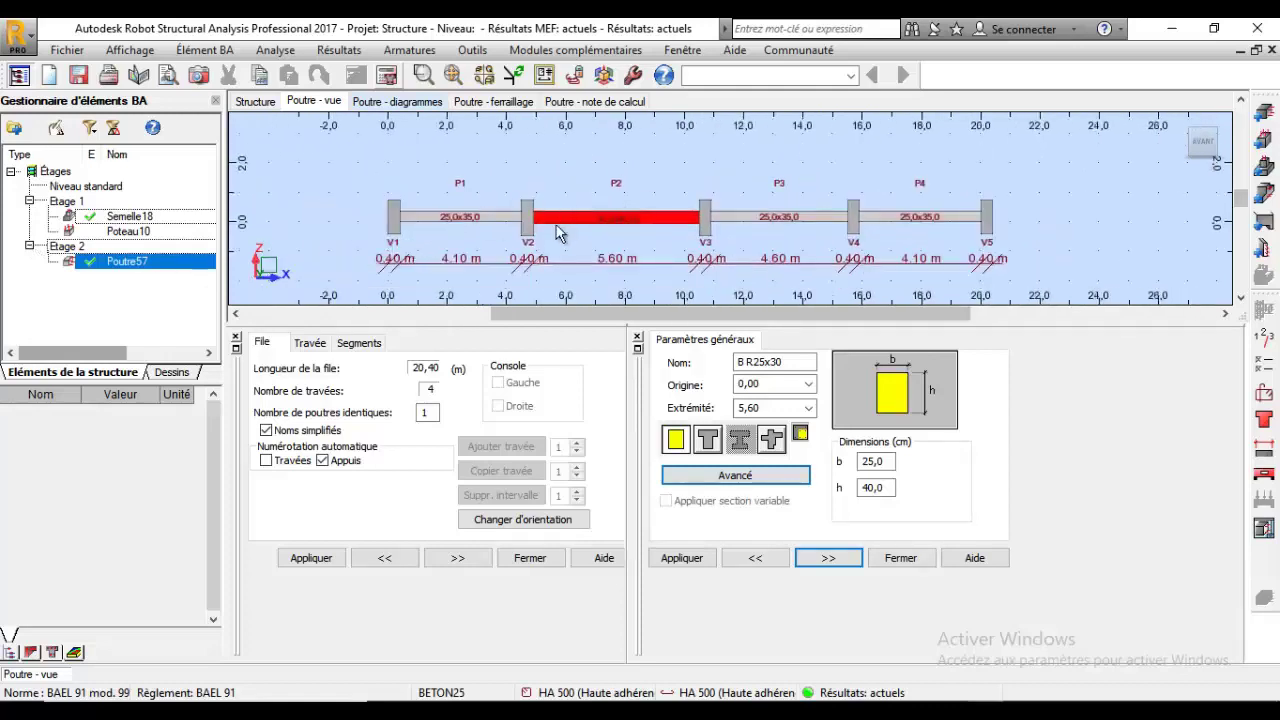
click(105, 262)
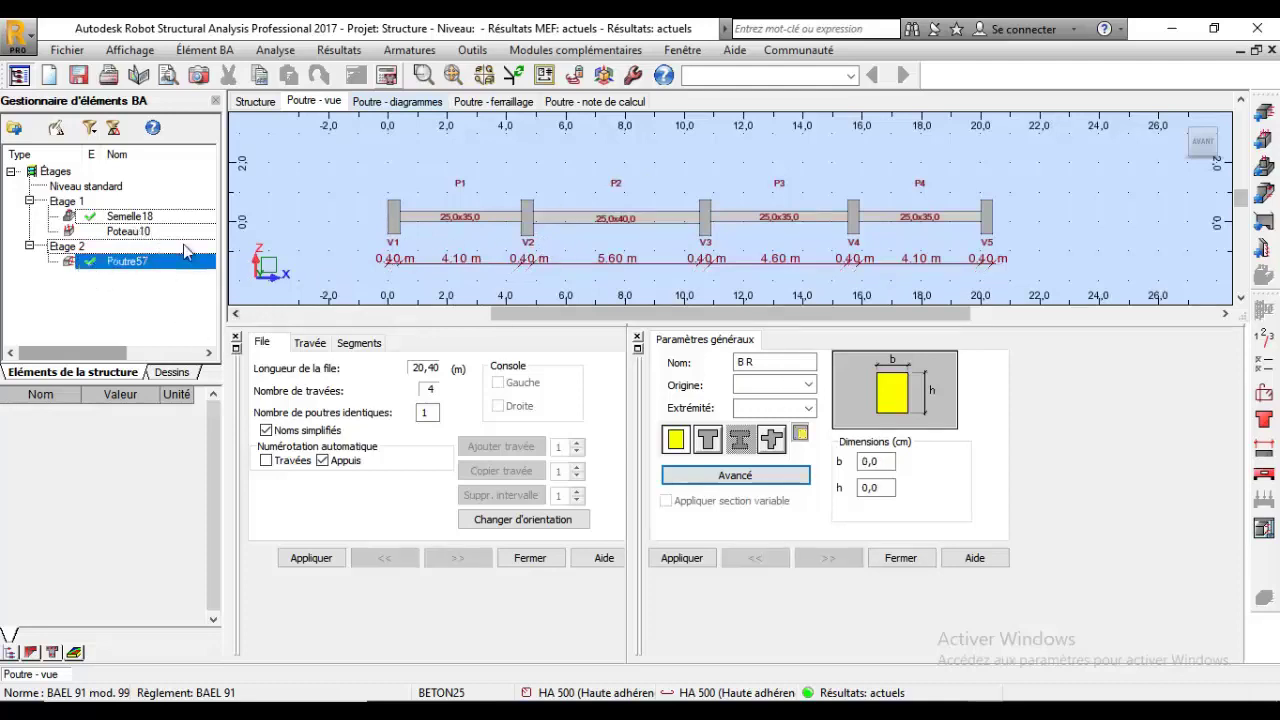
Step: Open column Poteau10 and accept its storey parameters and calculation options
click(128, 232)
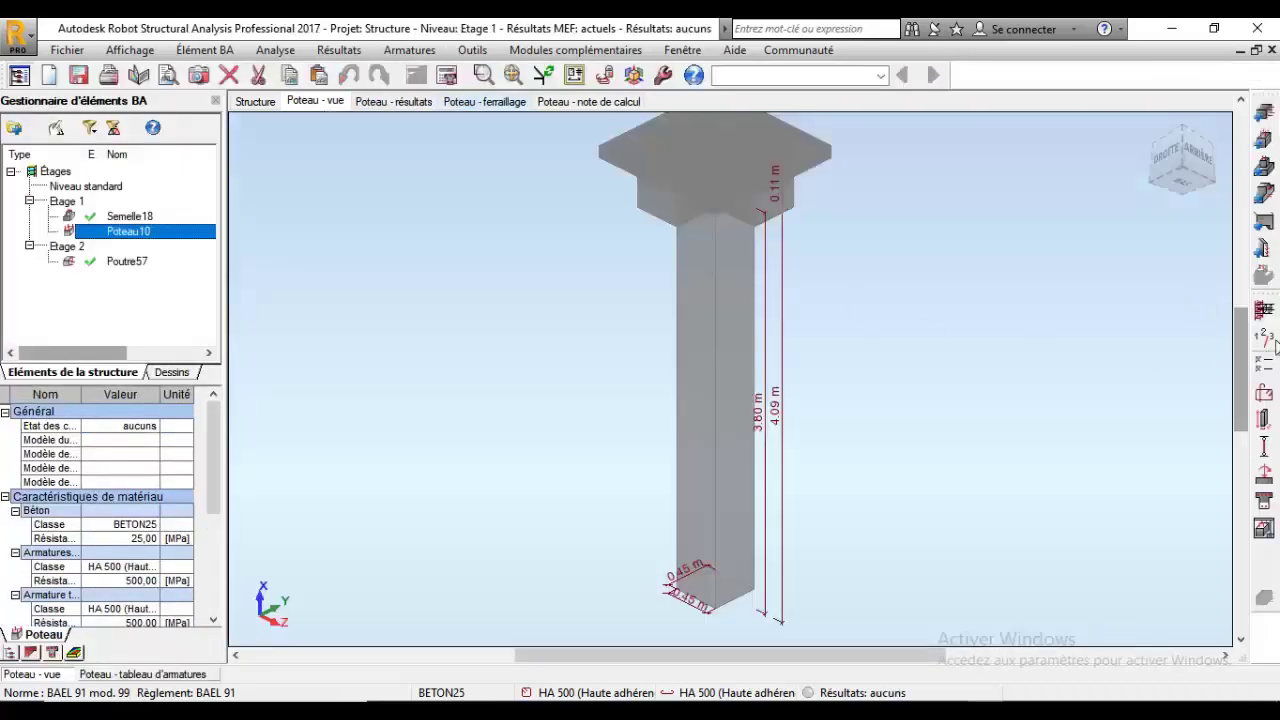
click(1264, 340)
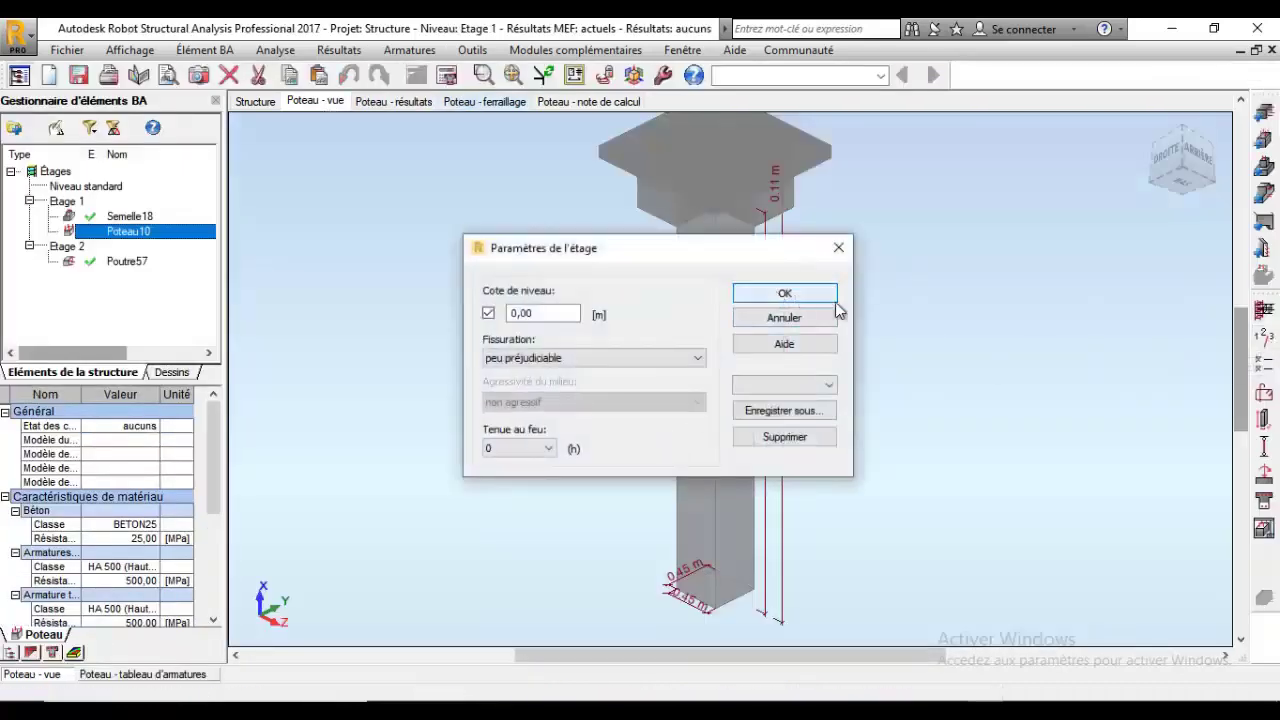
click(830, 298)
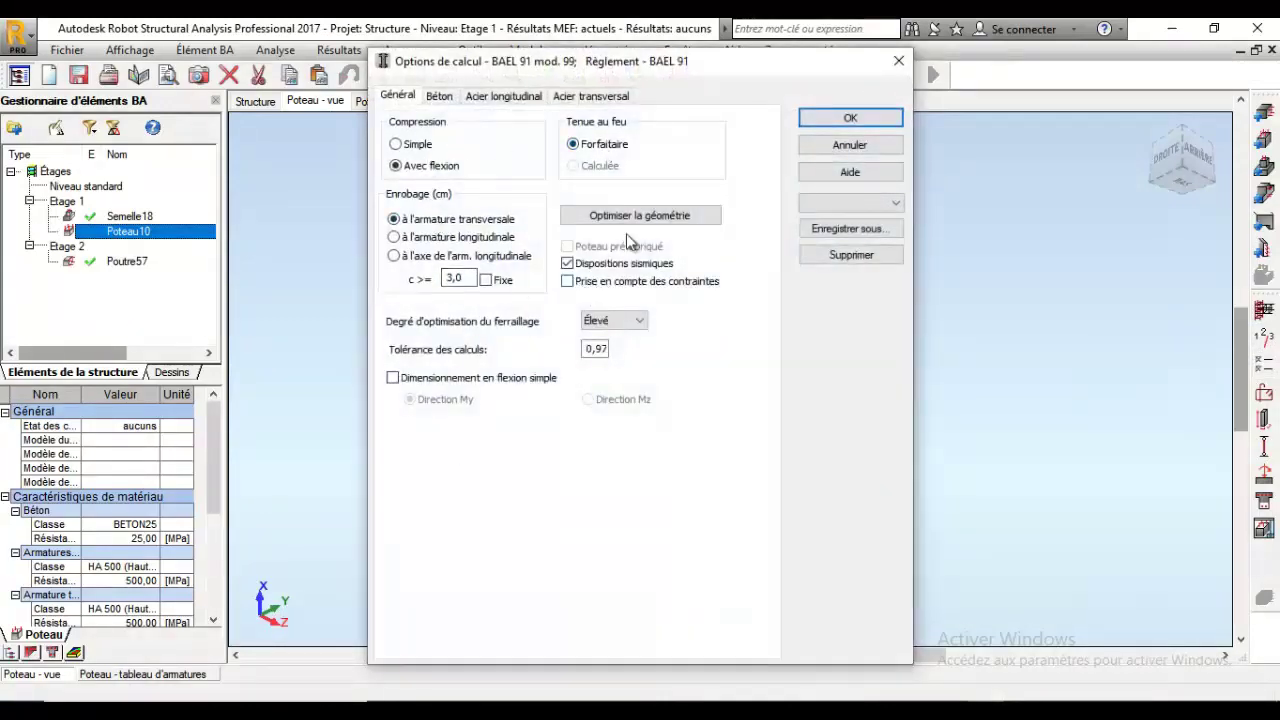
click(850, 118)
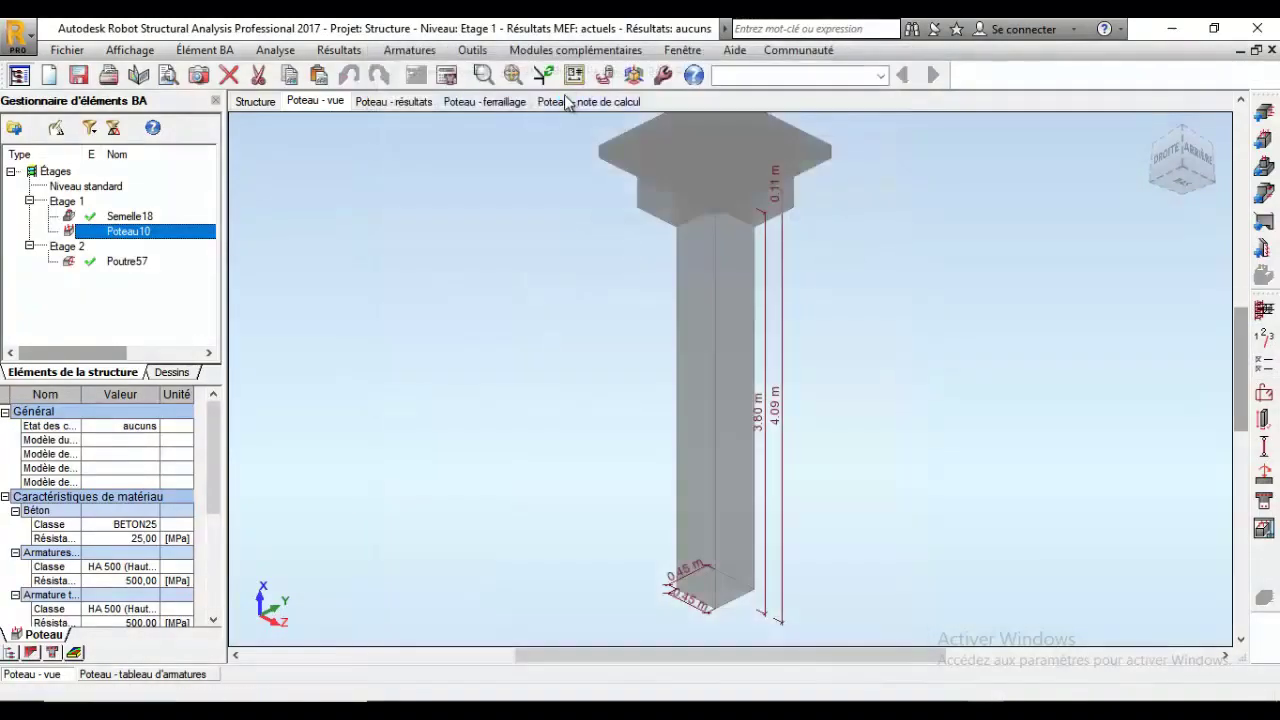
Step: Calculate the column's reinforcement and display its reinforcement layout
click(447, 75)
click(718, 450)
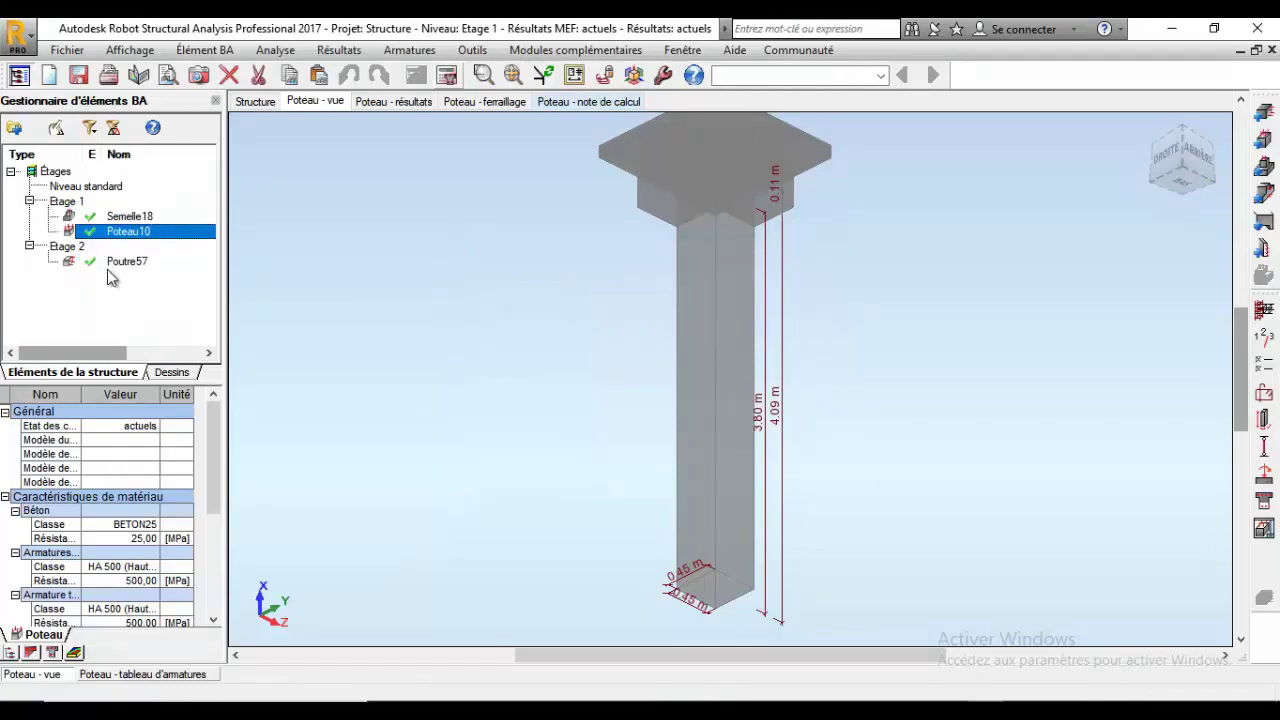
click(450, 101)
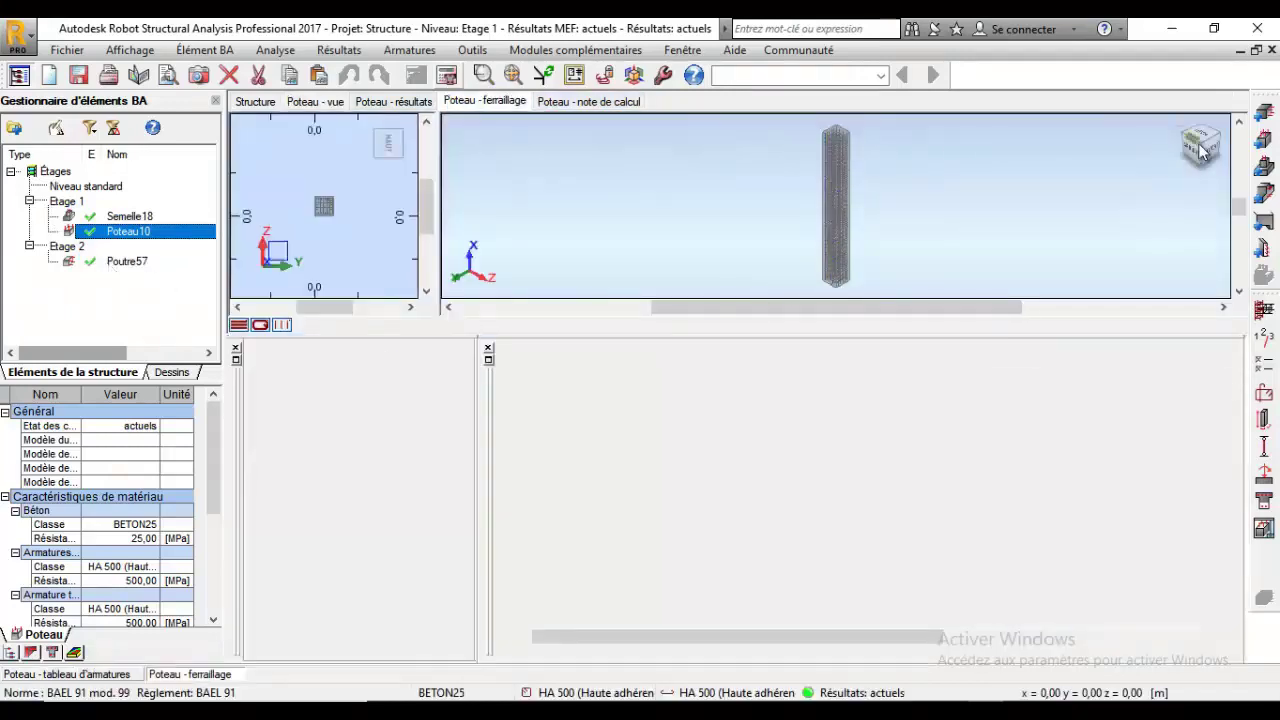
Step: Turn the column's 3D reinforcement view to a face-on elevation and open beam Poutre57's reinforcement layout
click(1193, 157)
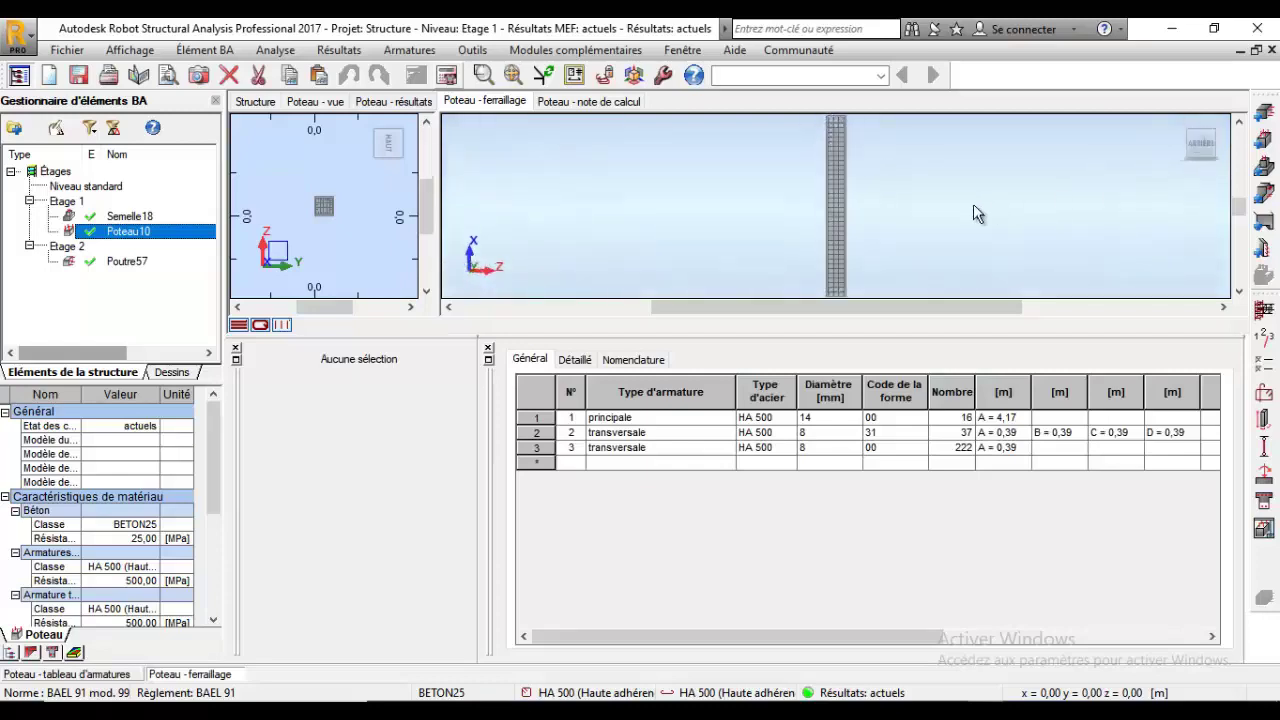
click(125, 261)
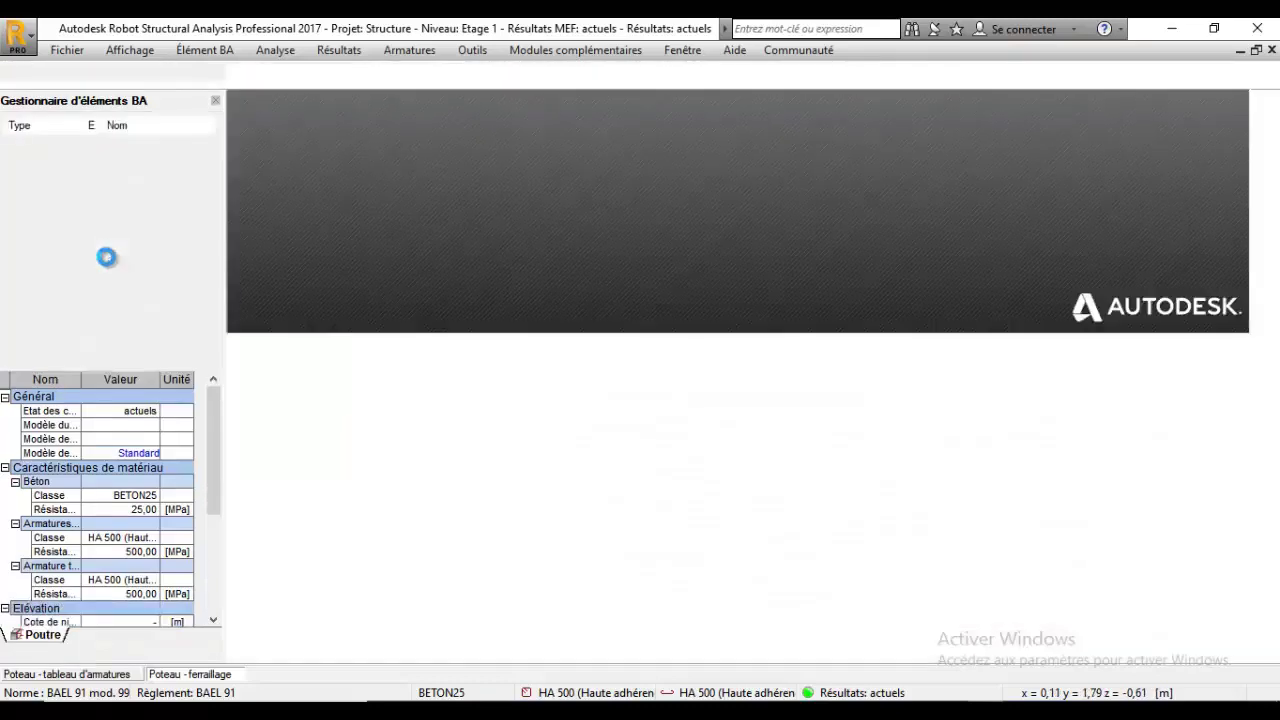
scroll(749, 199, up, 4)
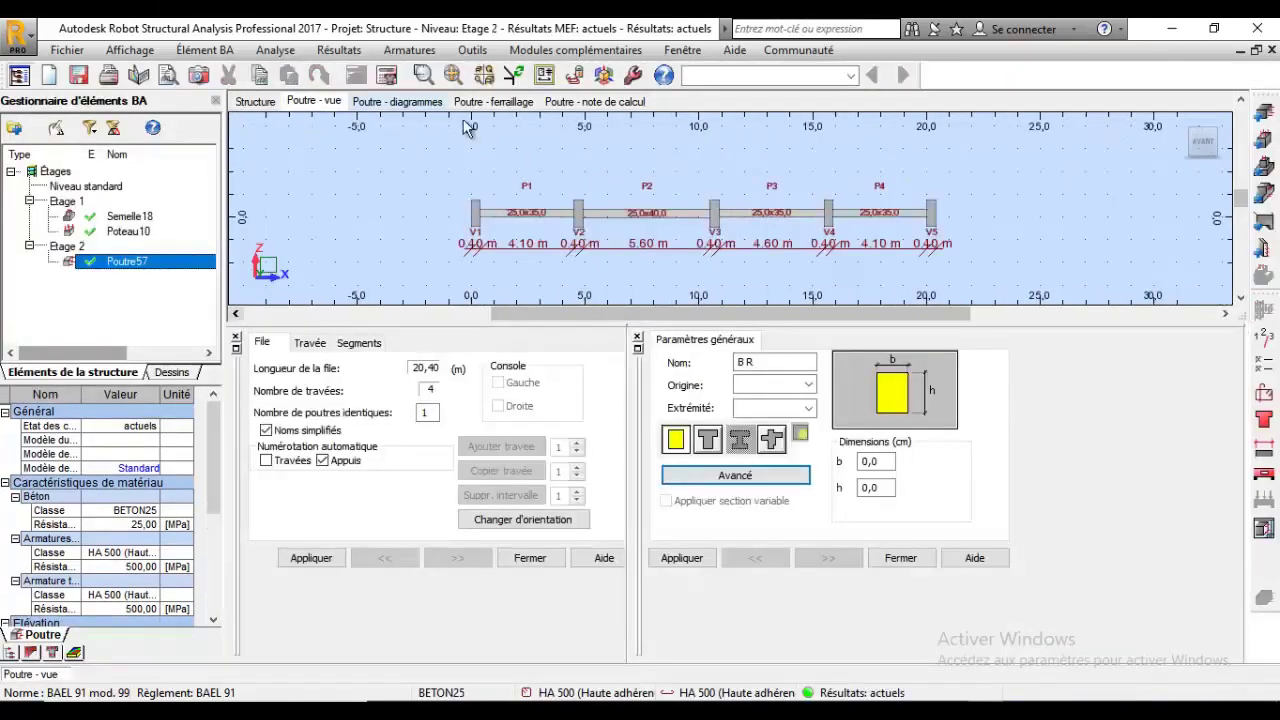
click(491, 104)
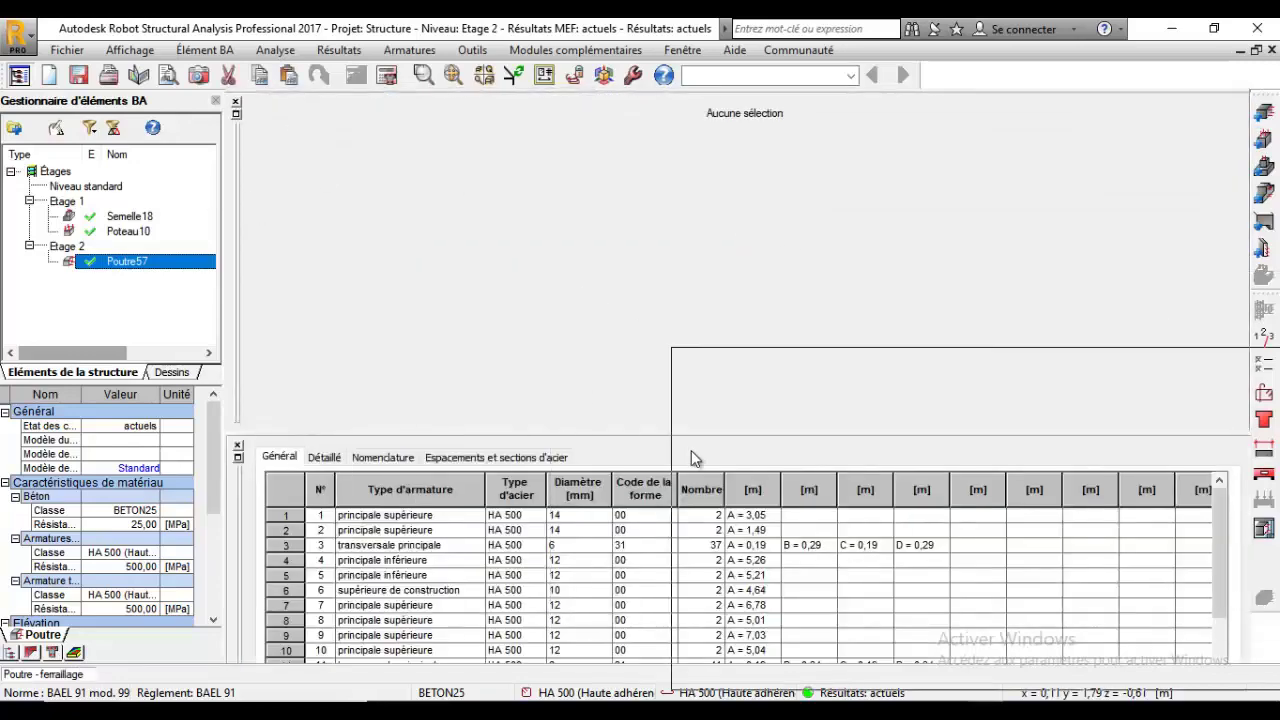
Step: Select the hooked upper main bar at the end support of Poutre57's last span to inspect its parameters
scroll(820, 190, up, 10)
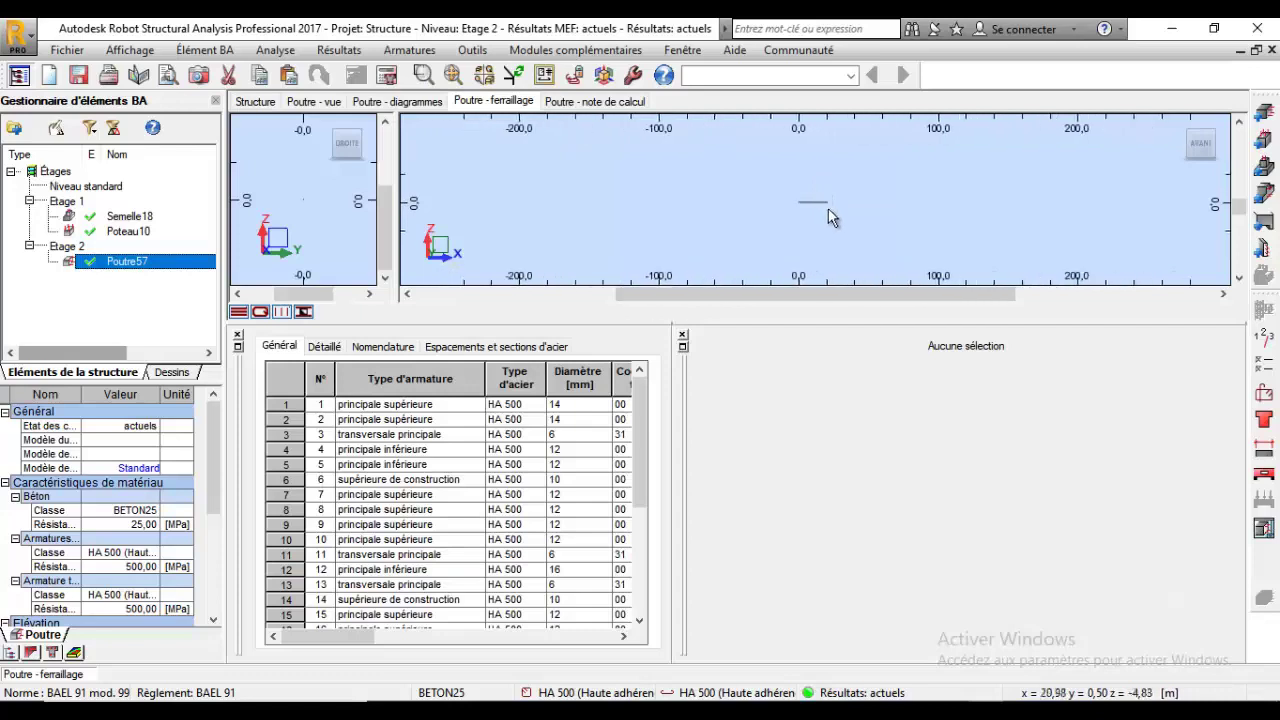
scroll(826, 207, up, 12)
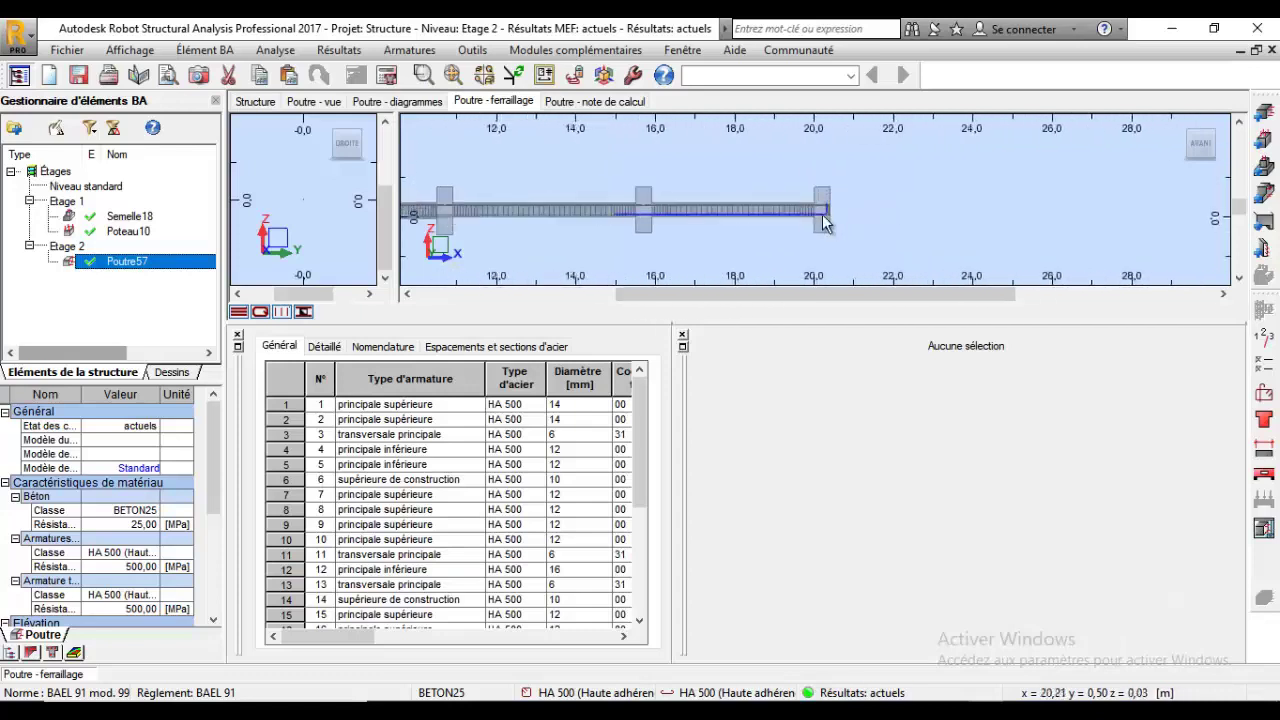
scroll(850, 188, up, 3)
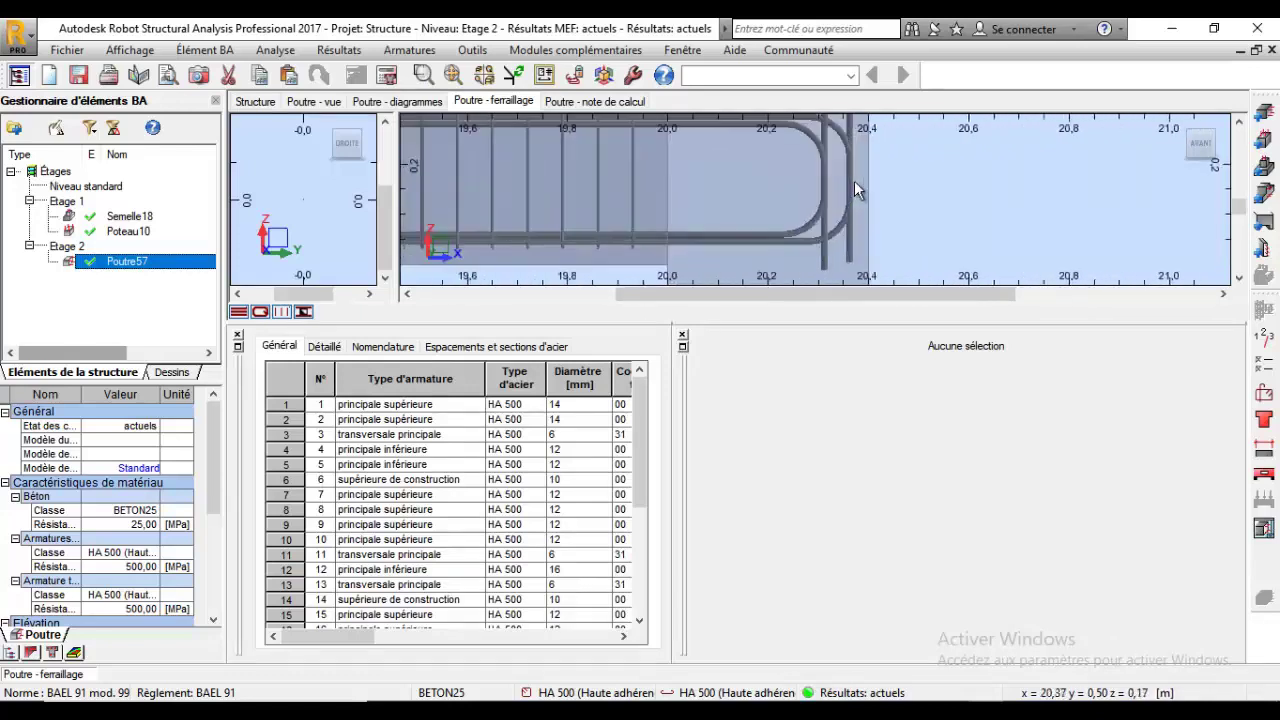
scroll(855, 238, down, 1)
click(851, 238)
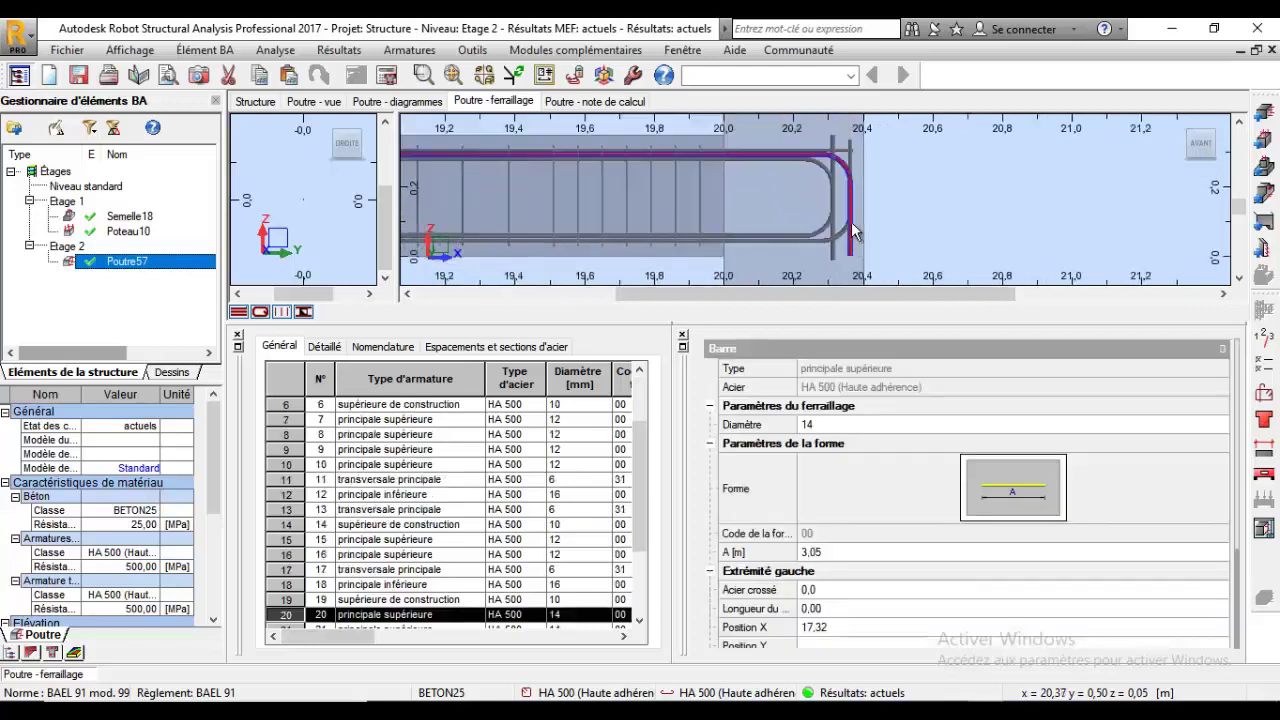
Step: Examine Poutre57's reinforcement along all four spans back to the first support, and clear the bar selection
scroll(786, 214, down, 4)
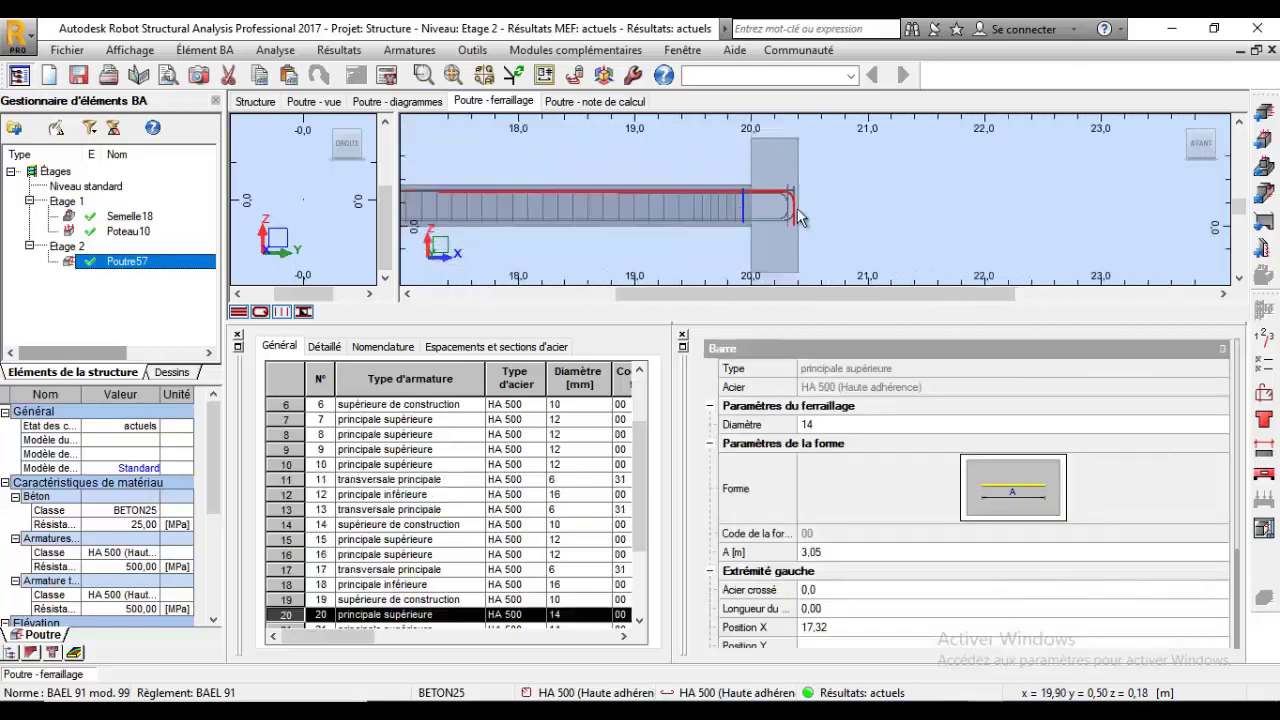
scroll(720, 230, down, 3)
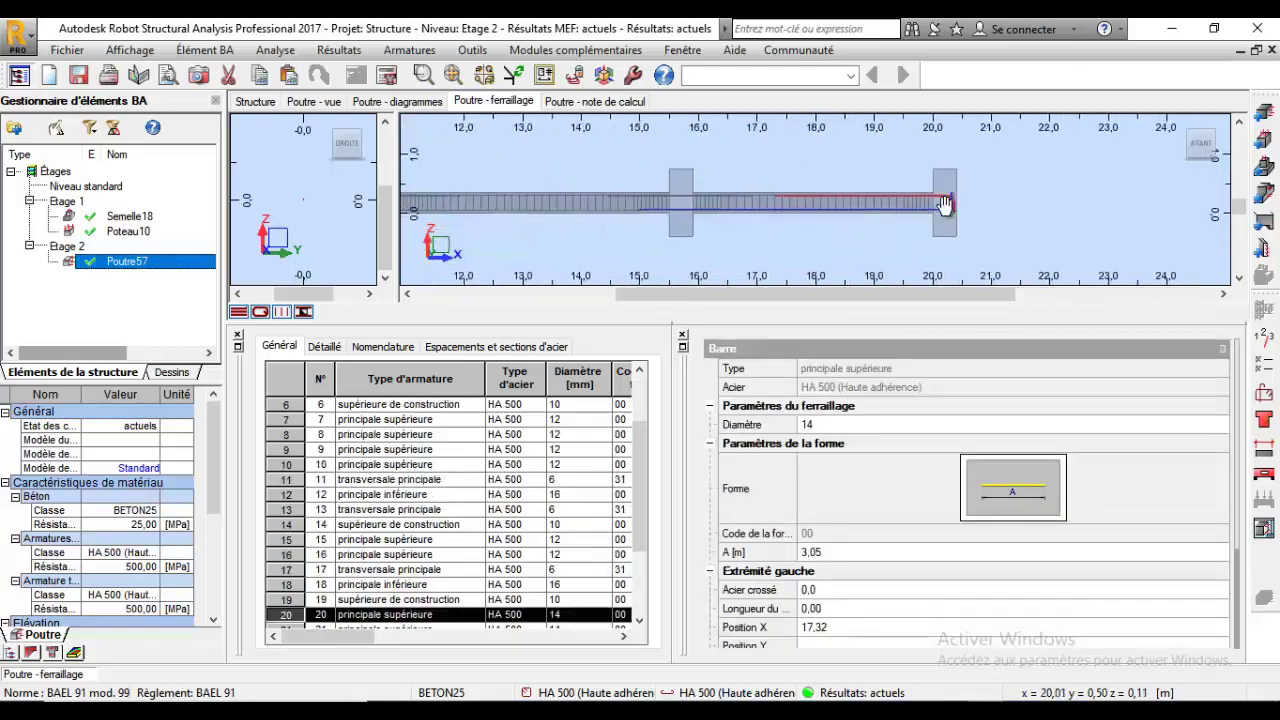
middle_drag(657, 231, 842, 226)
middle_drag(703, 226, 932, 218)
middle_drag(543, 231, 858, 221)
scroll(694, 202, up, 7)
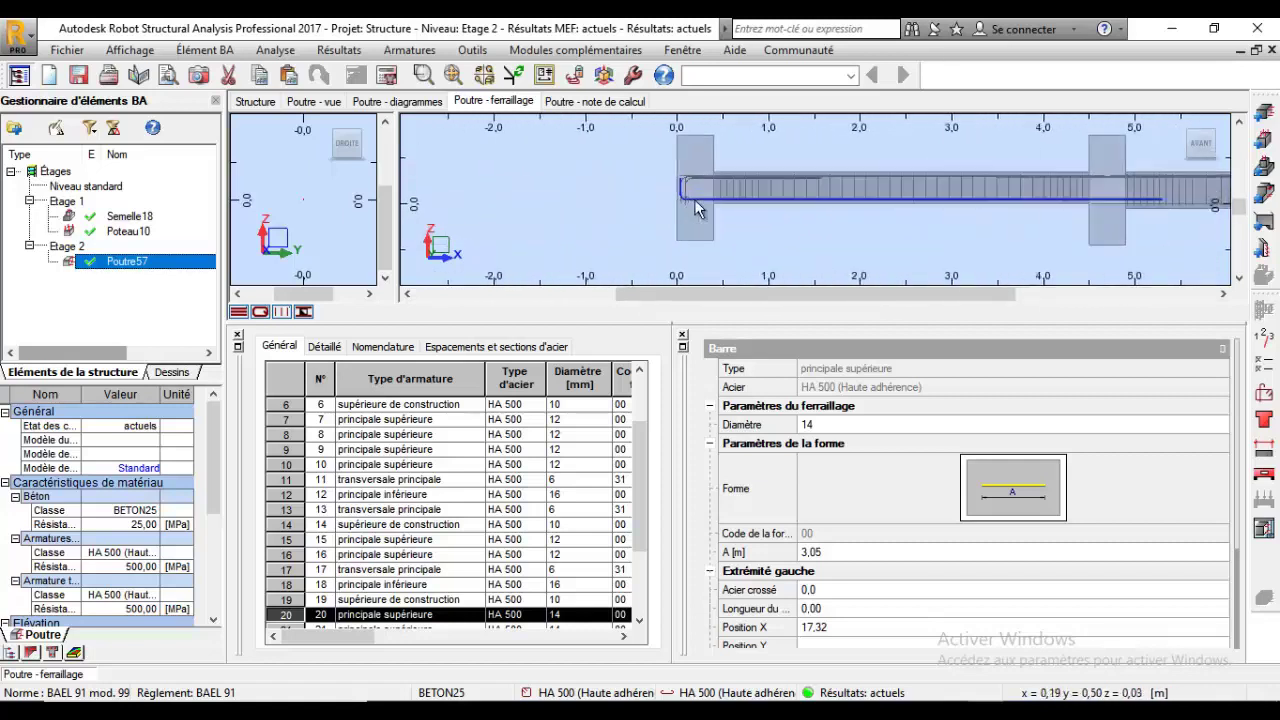
scroll(706, 179, down, 5)
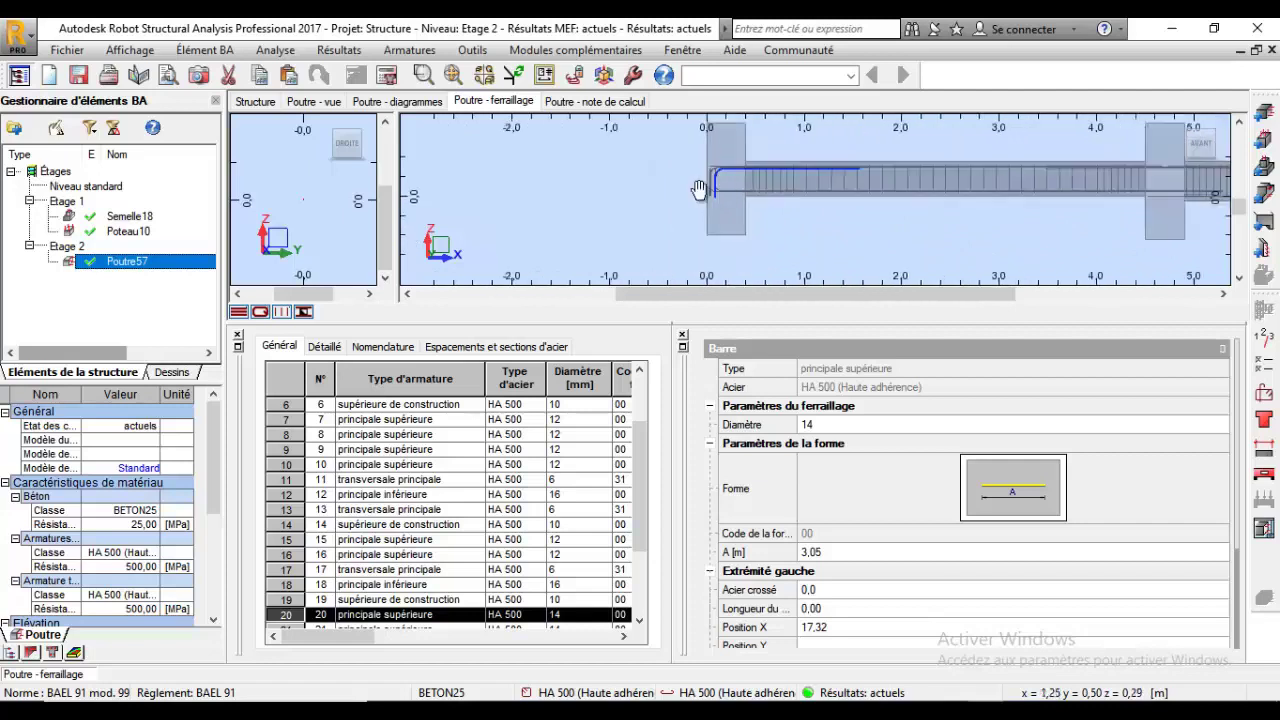
middle_drag(1147, 212, 875, 210)
scroll(967, 207, down, 5)
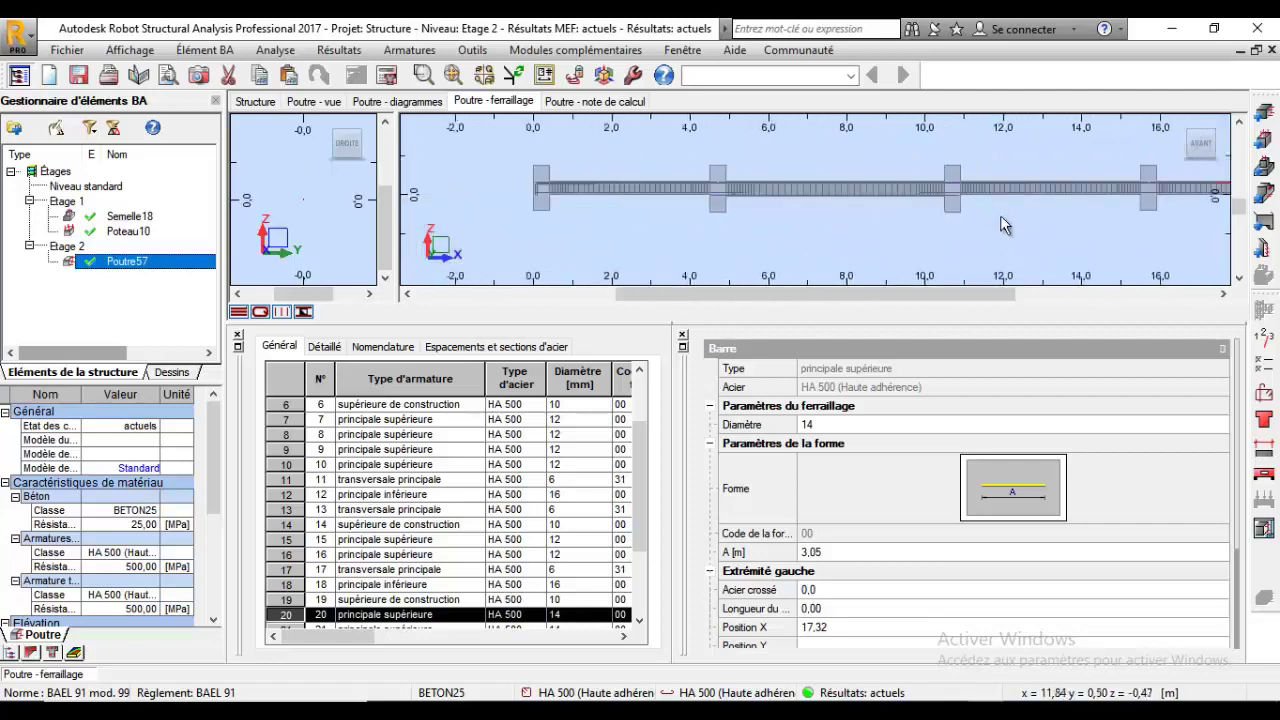
middle_drag(1066, 246, 928, 242)
click(1052, 262)
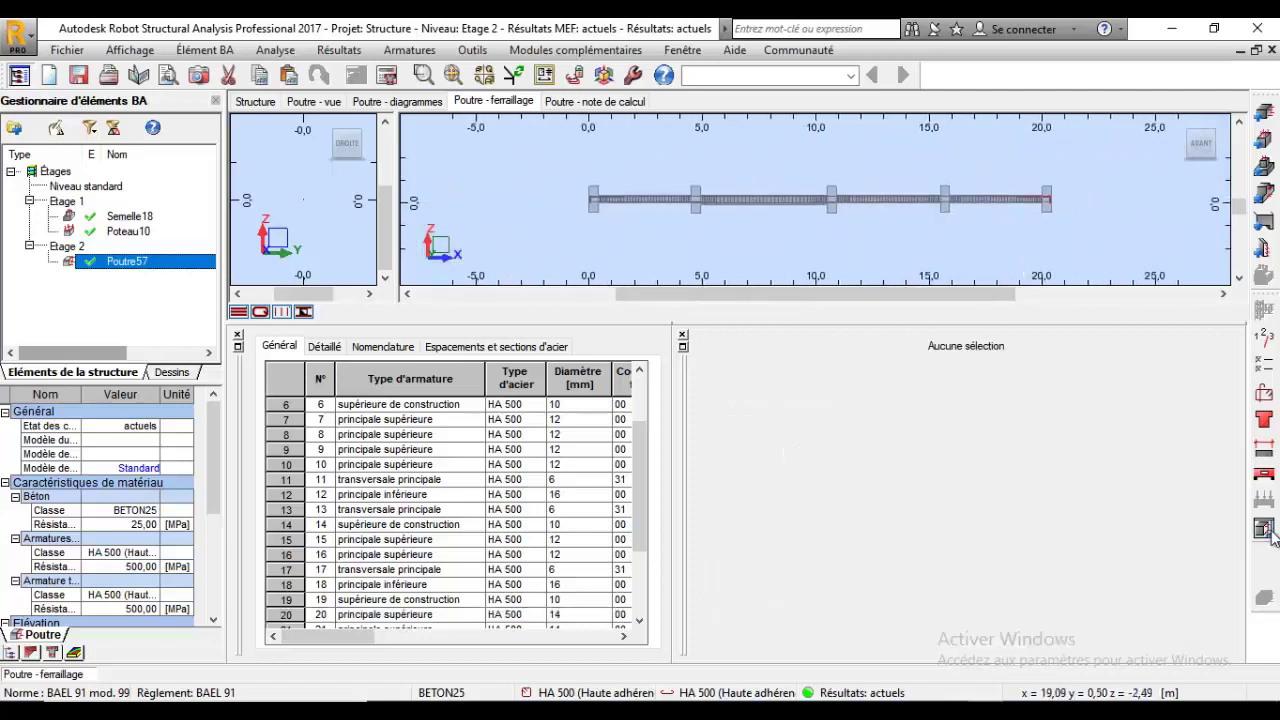
Step: Generate the execution drawings of beam Poutre57 and browse through the sheets for its four spans
click(1262, 529)
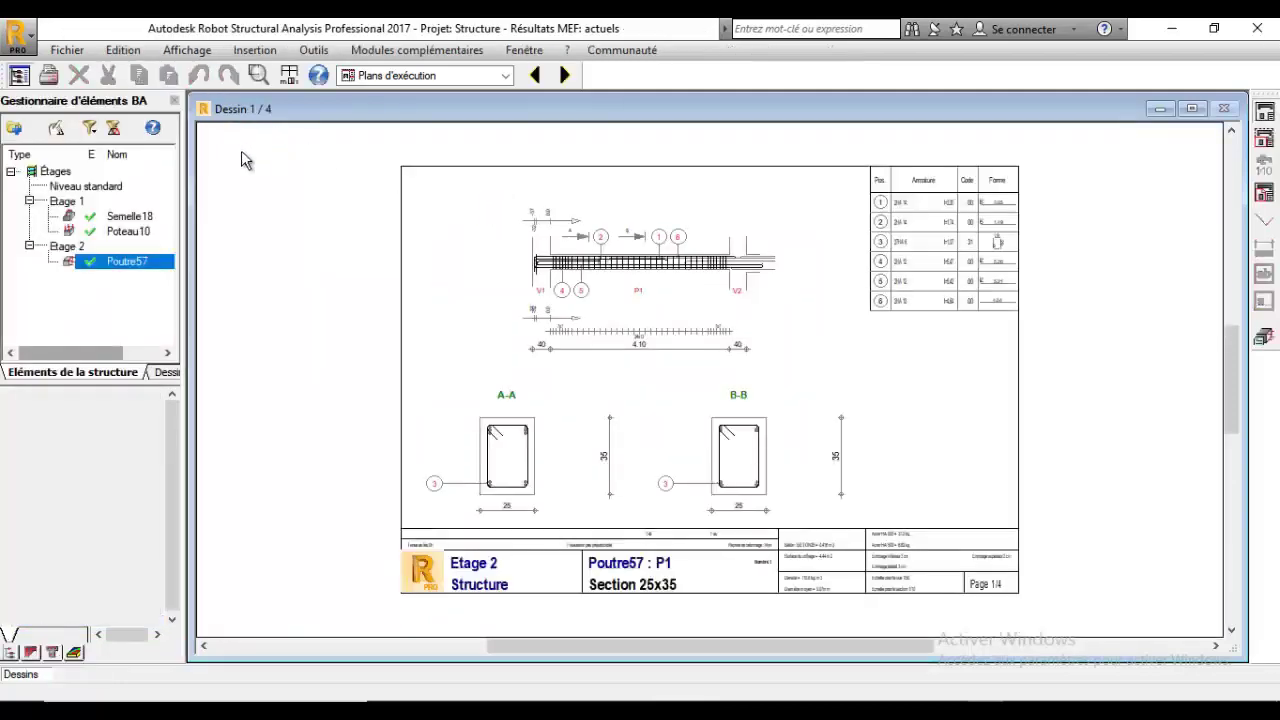
click(566, 76)
click(566, 76)
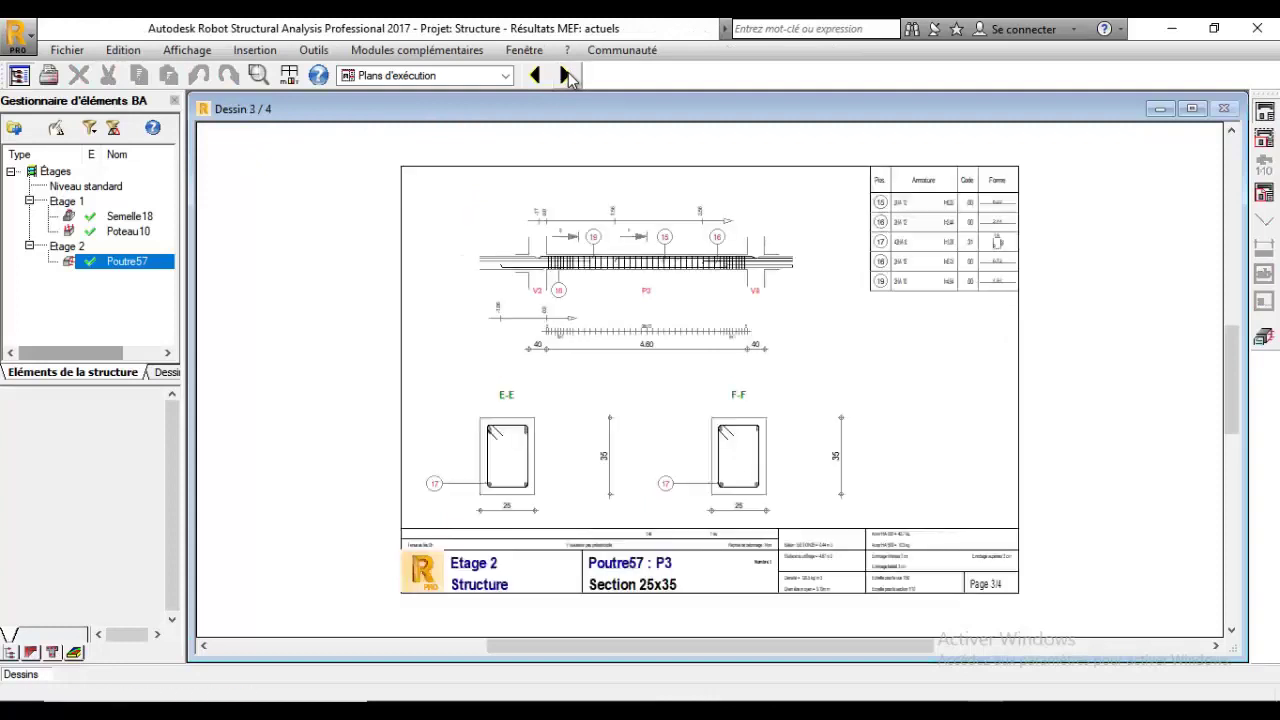
click(566, 76)
click(566, 76)
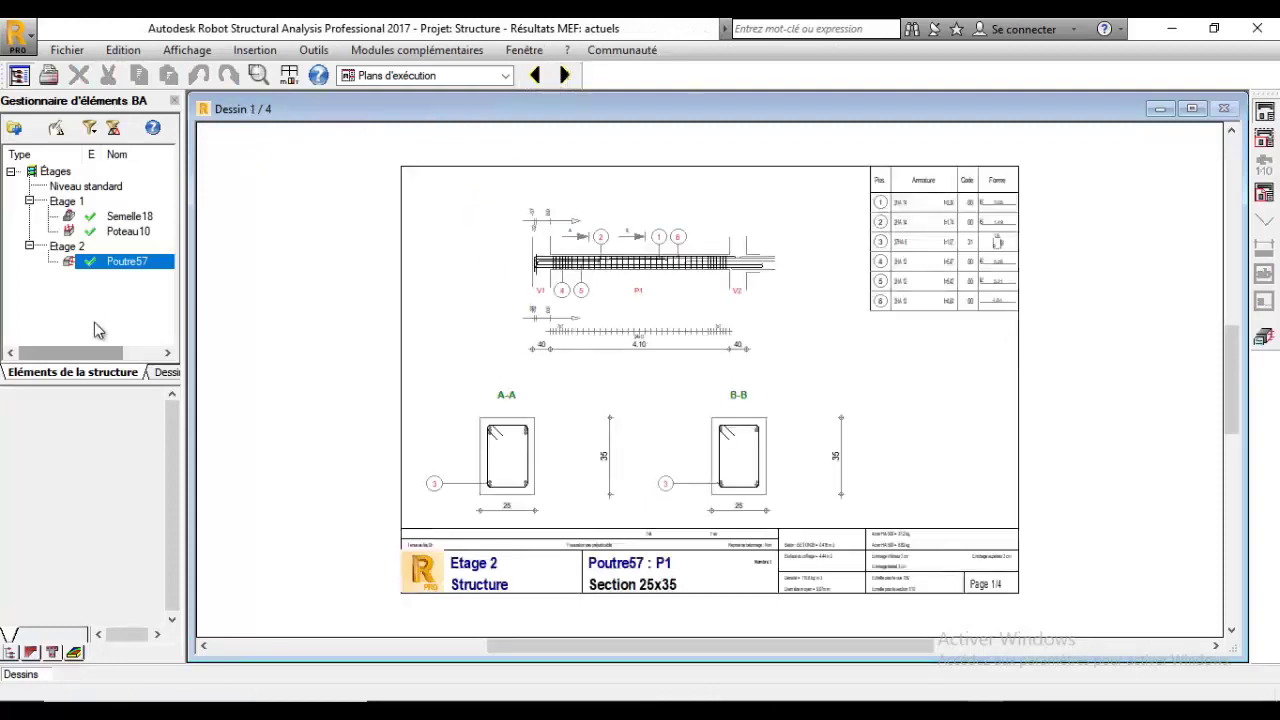
Step: Generate the execution drawings of column Poteau10 and footing Semelle18
click(1265, 340)
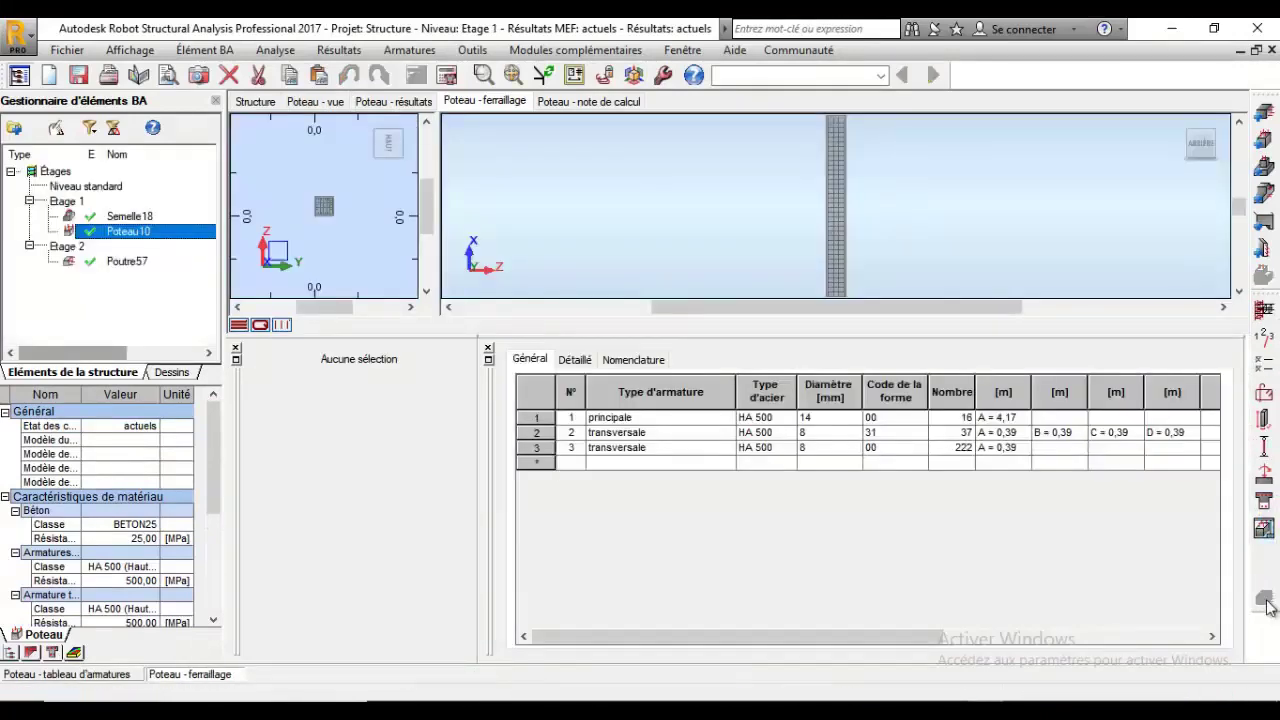
click(1264, 530)
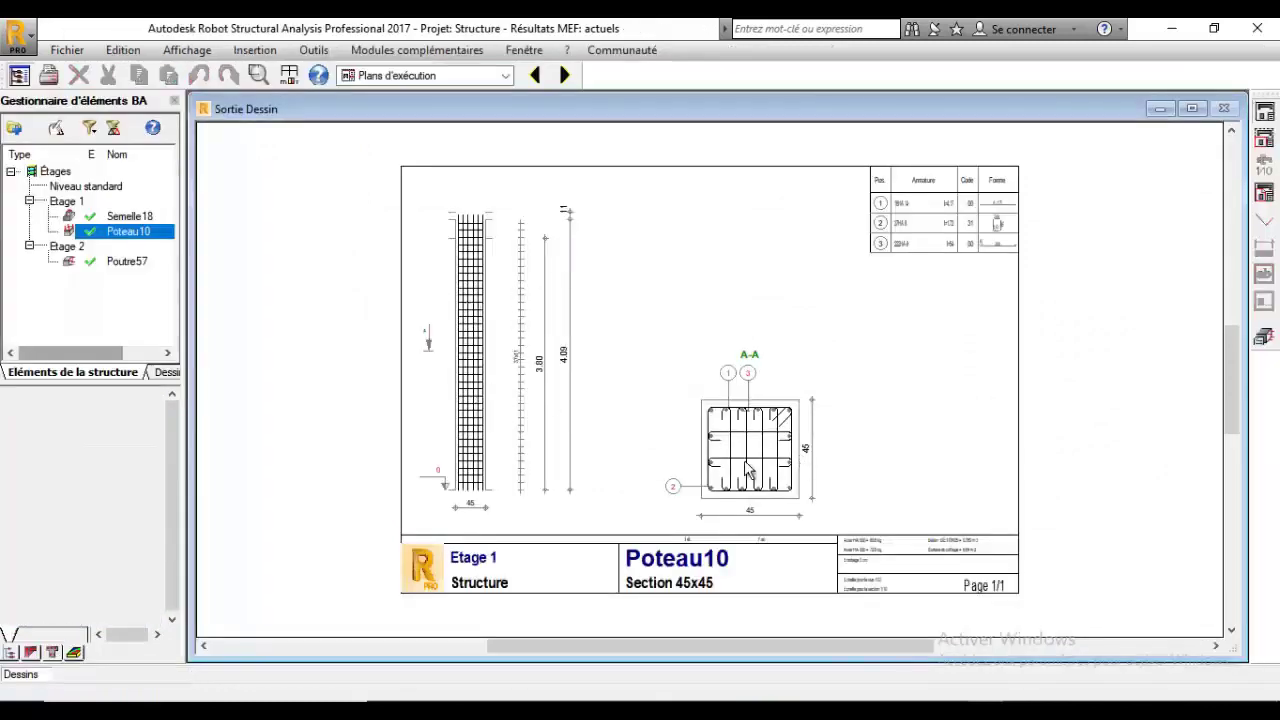
double_click(117, 216)
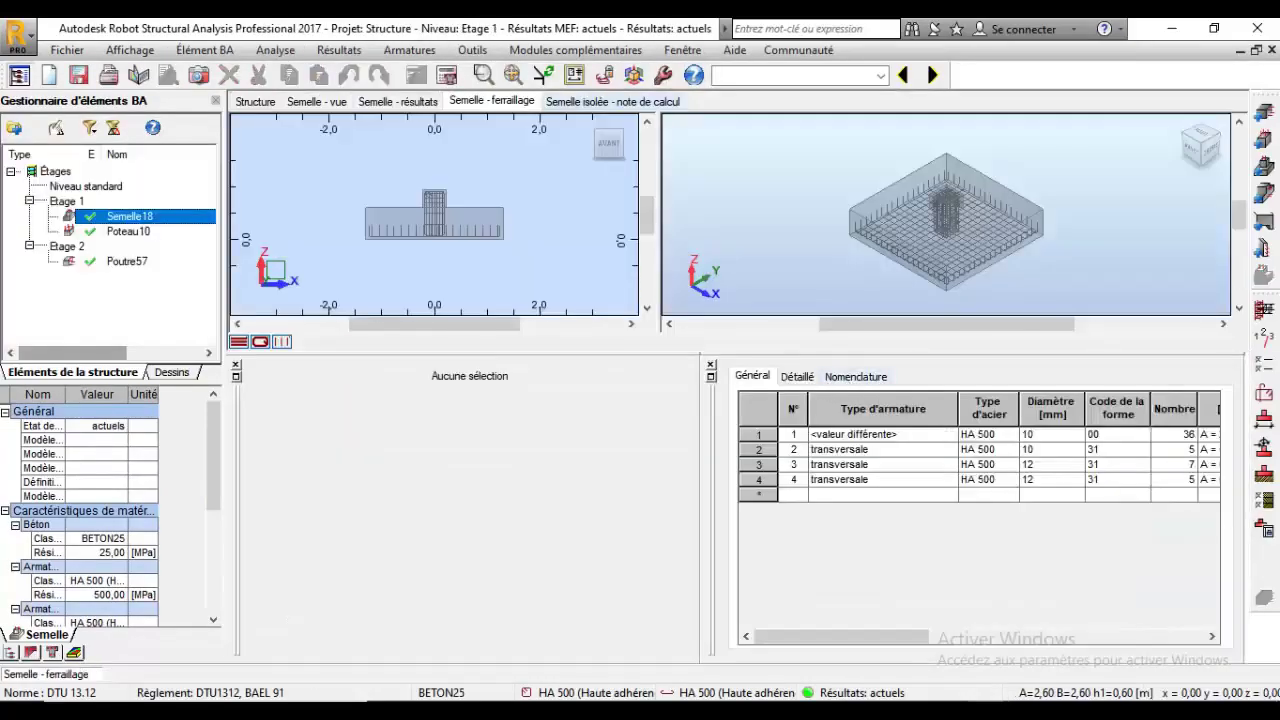
click(1266, 535)
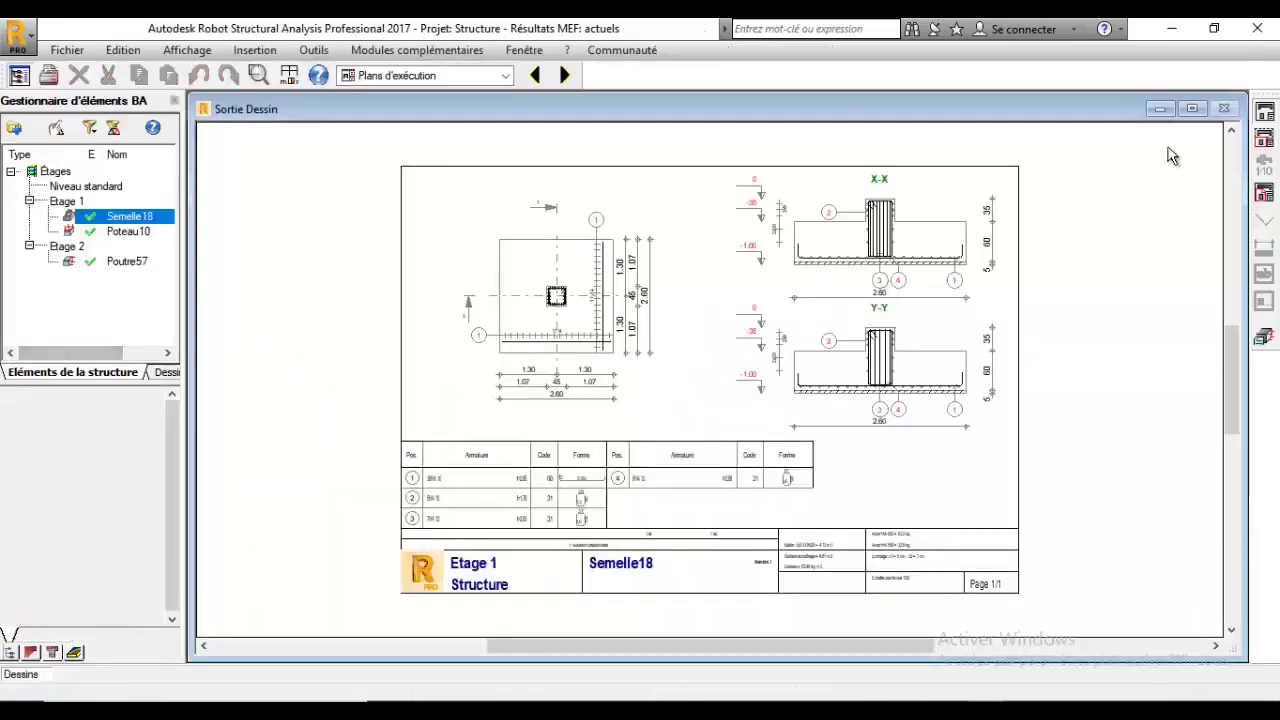
Step: Leave the Plans d'exécution layout and return to the structure model
click(505, 75)
click(434, 140)
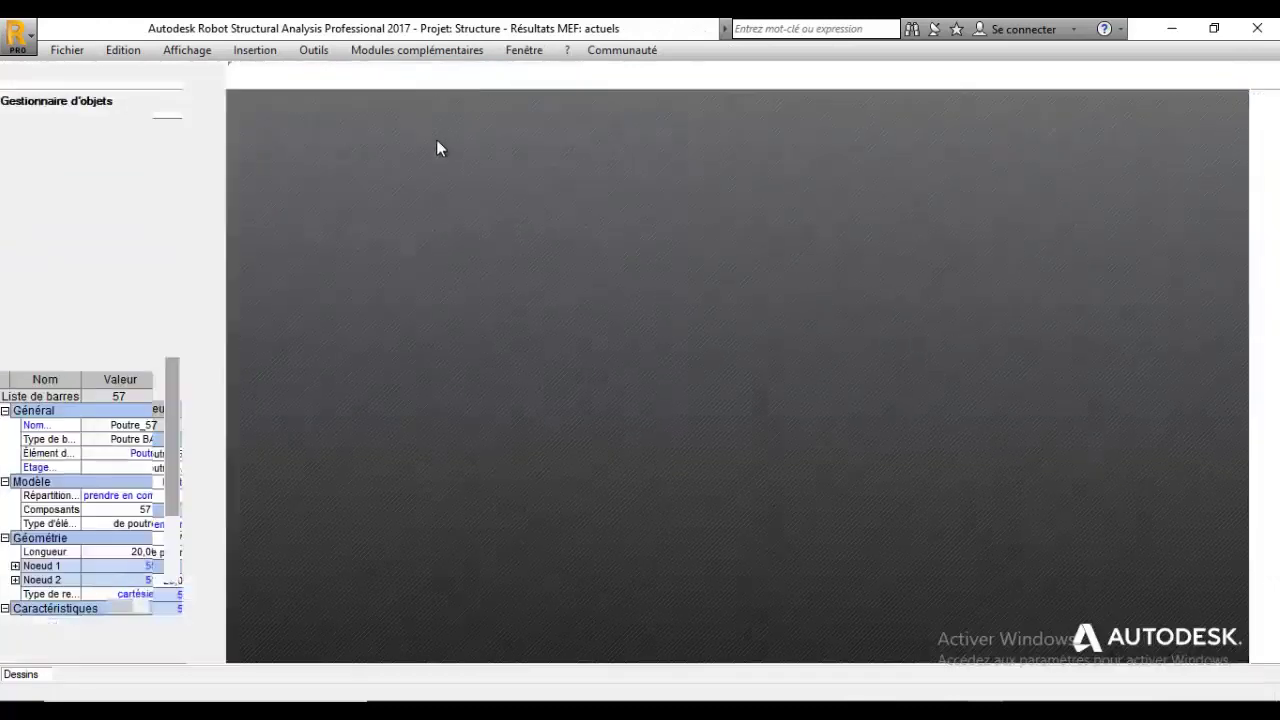